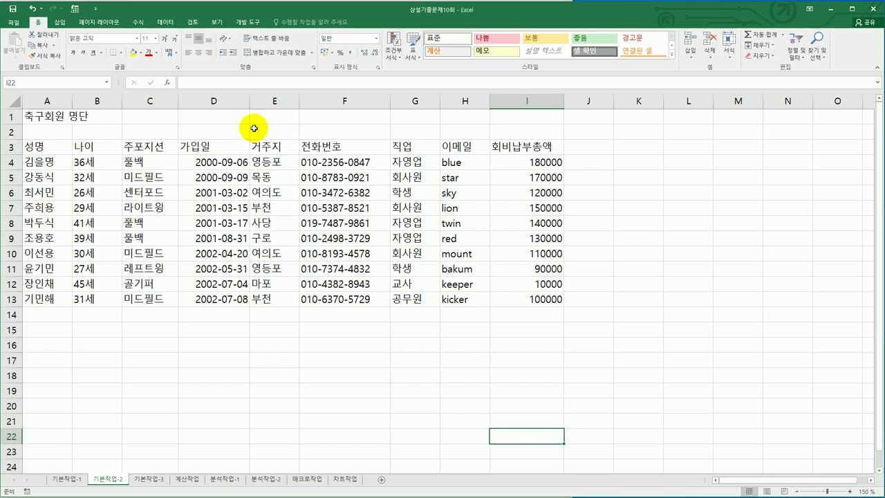
Merge and center the title across A1:I1 and set its font to HY중고딕
left_click_drag(48, 116, 508, 116)
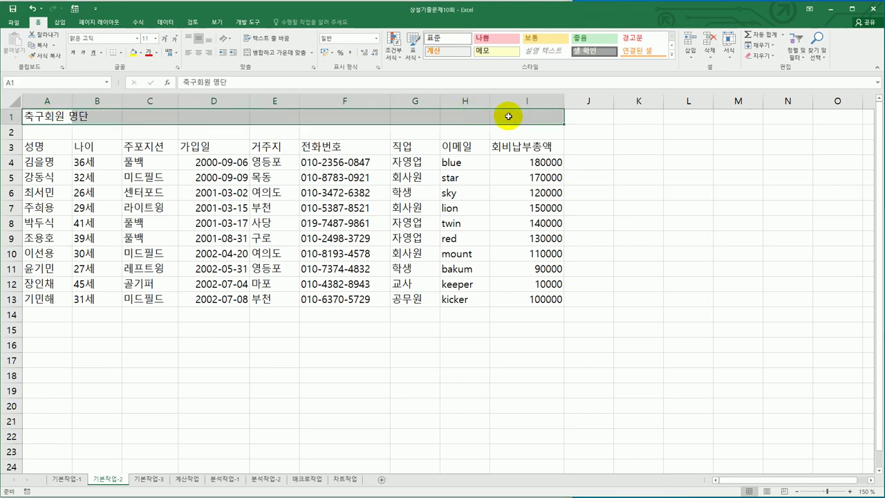
left_click(267, 53)
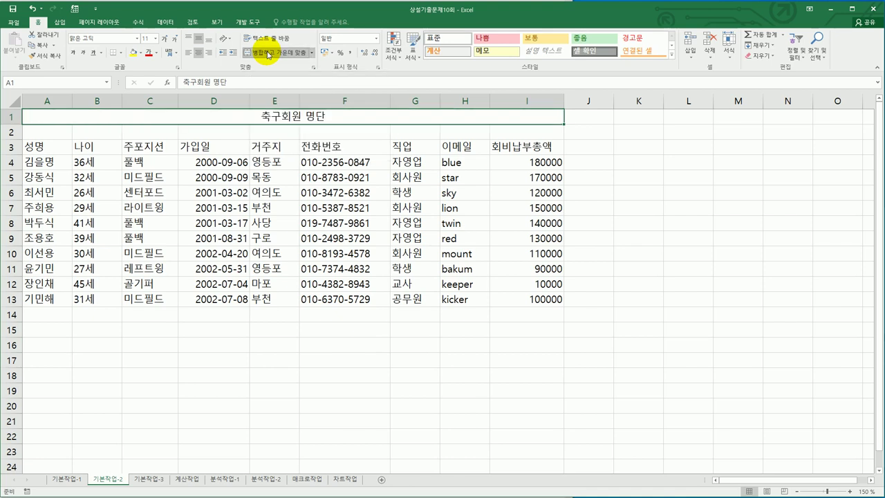
left_click(136, 39)
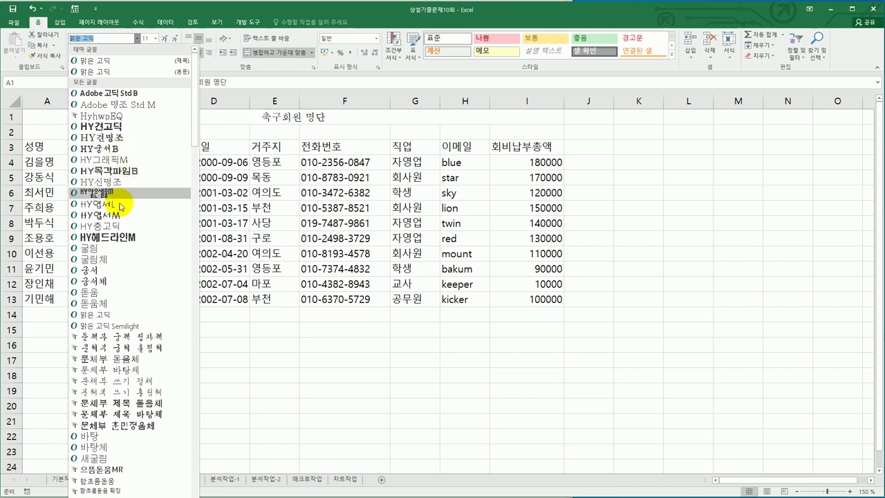
scroll(120, 240, "down", 10)
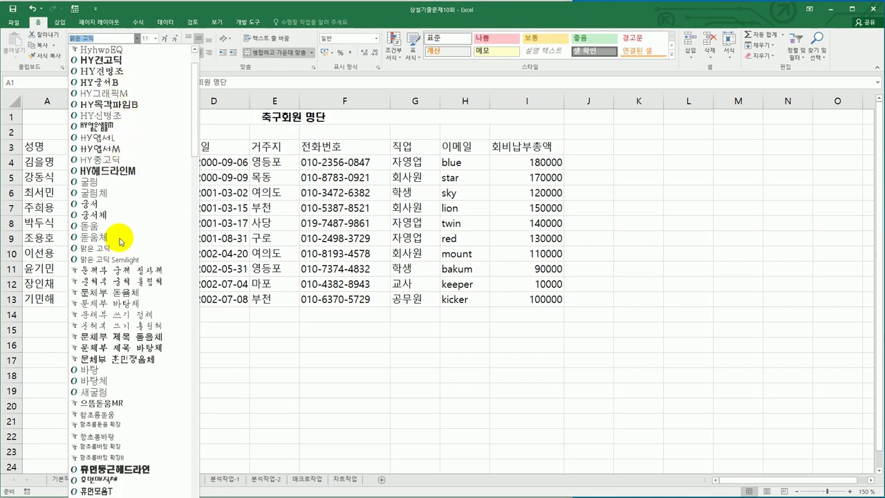
scroll(118, 242, "down", 20)
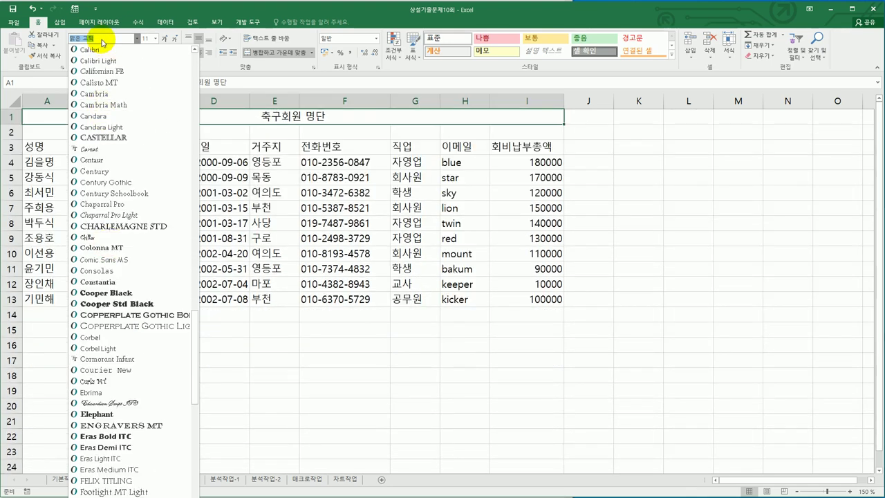
type("h")
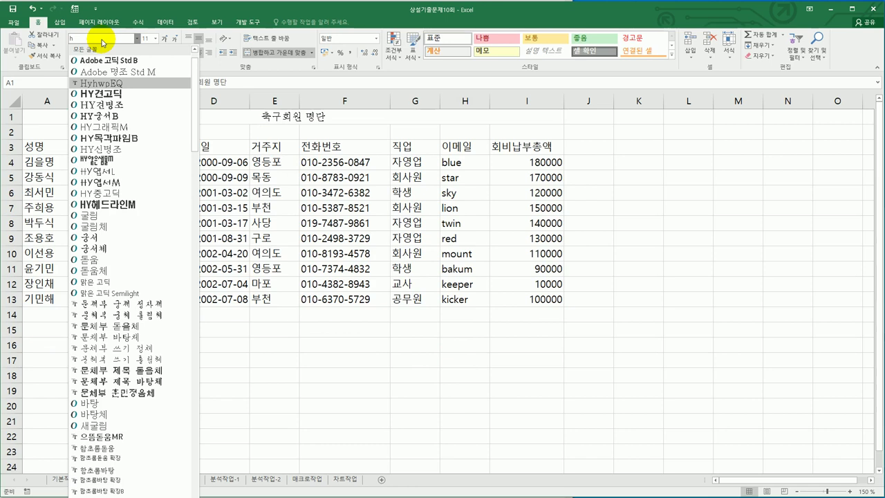
type("y")
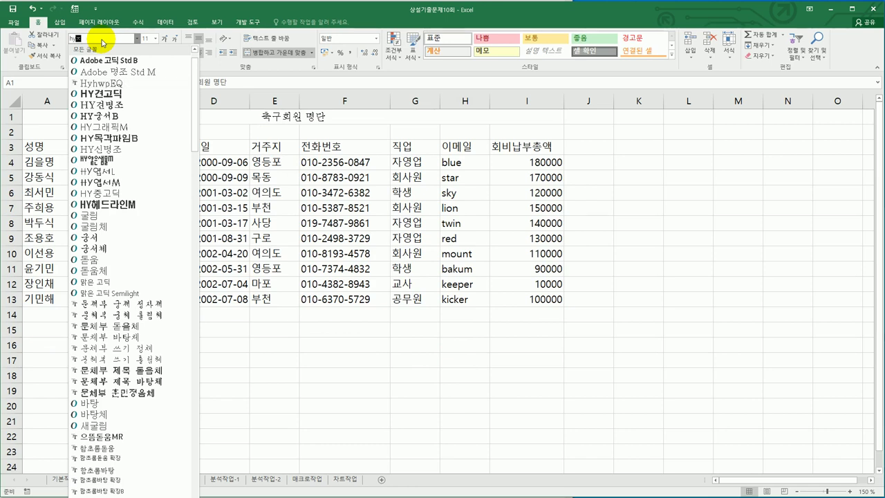
type("중")
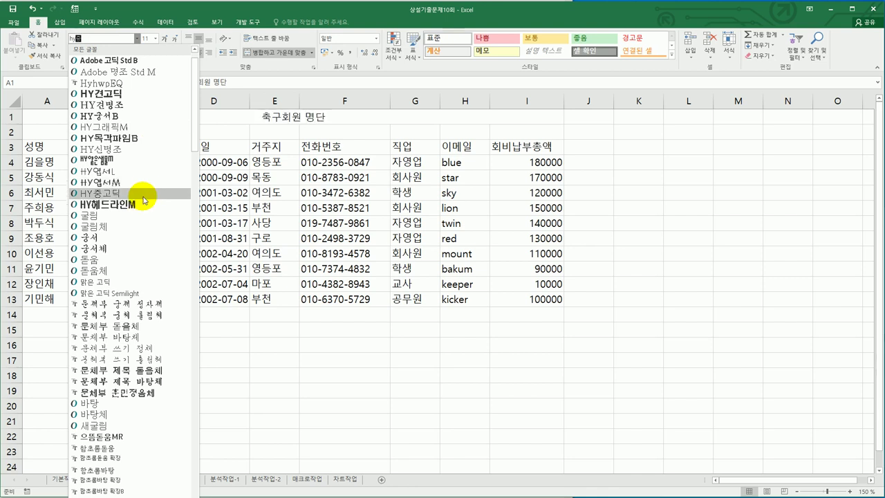
left_click(145, 196)
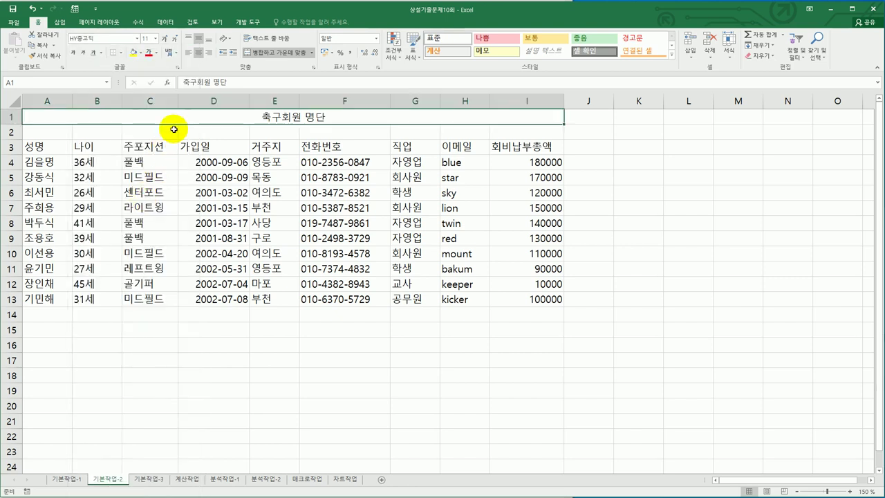
Set the merged title's font size to 18 and the height of row 1 to 28
left_click(156, 38)
left_click(147, 119)
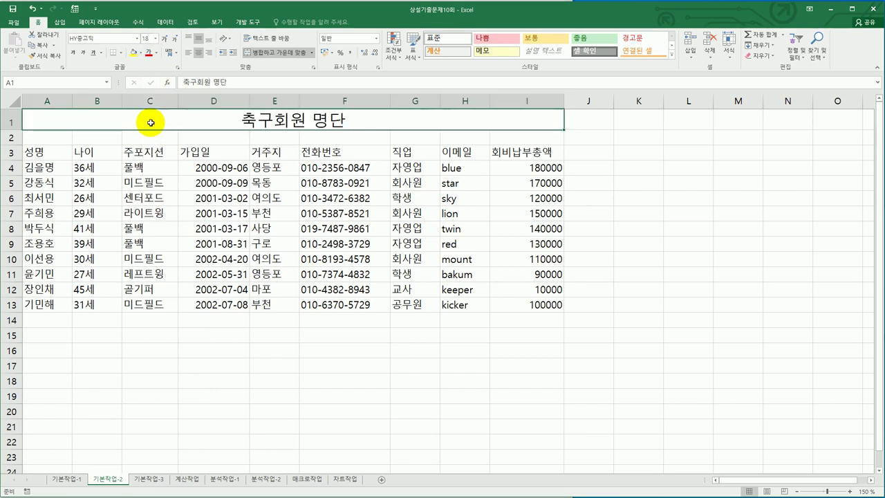
left_click(9, 122)
right_click(9, 122)
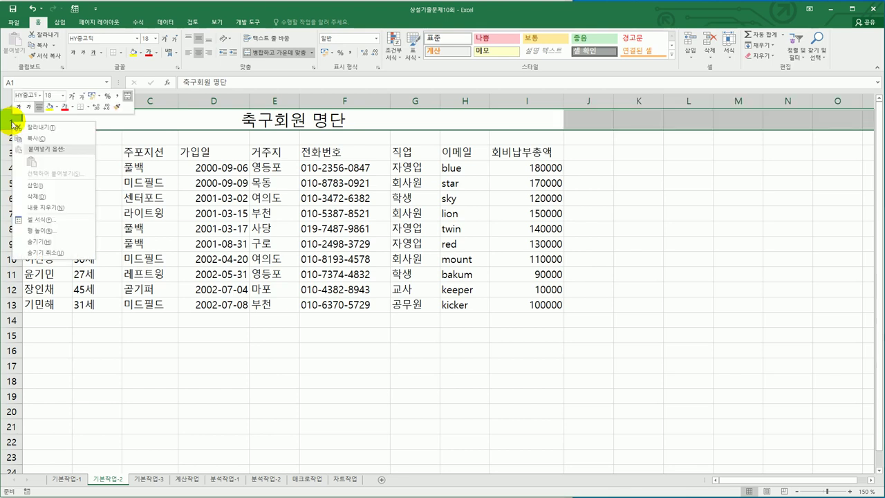
left_click(46, 230)
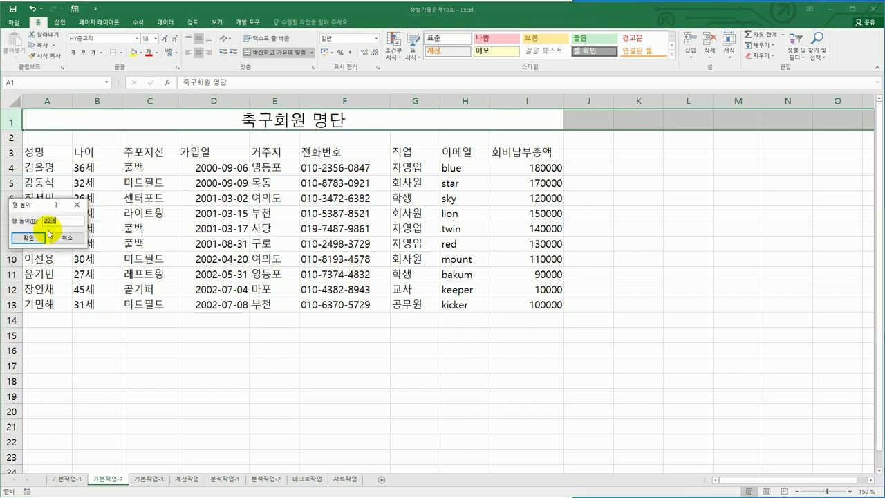
type("28")
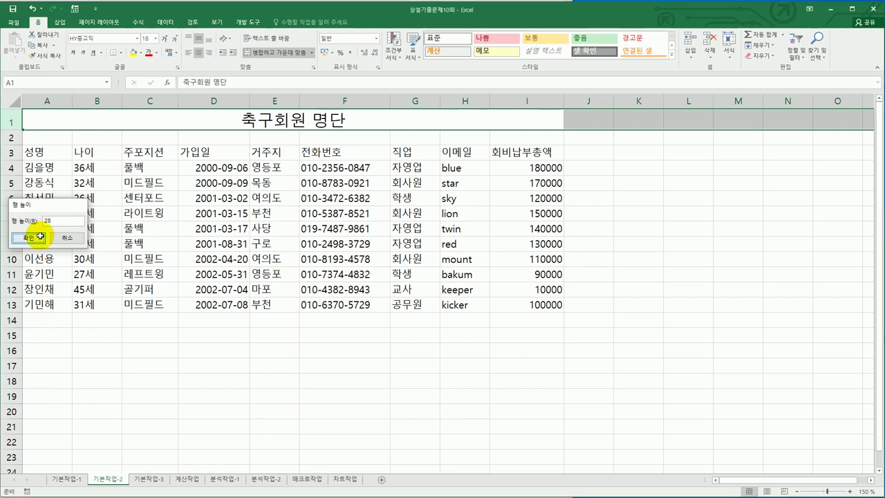
left_click(38, 238)
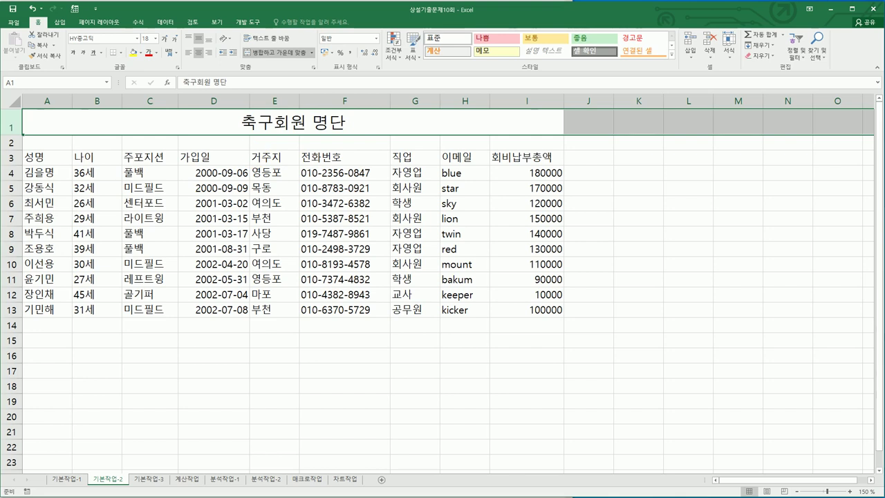
Apply the 제목 4 cell style to the header cells A3:I3, following the exercise sheet
key("alt+Tab")
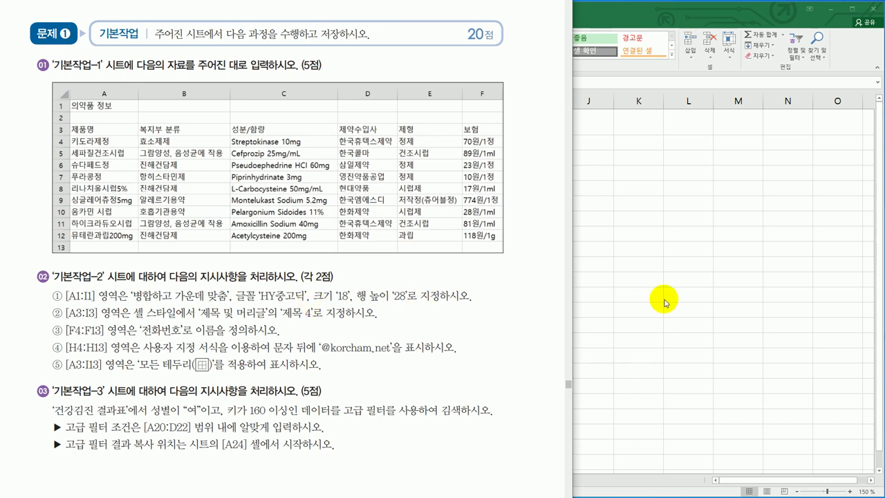
key("alt+Tab")
left_click_drag(41, 157, 520, 157)
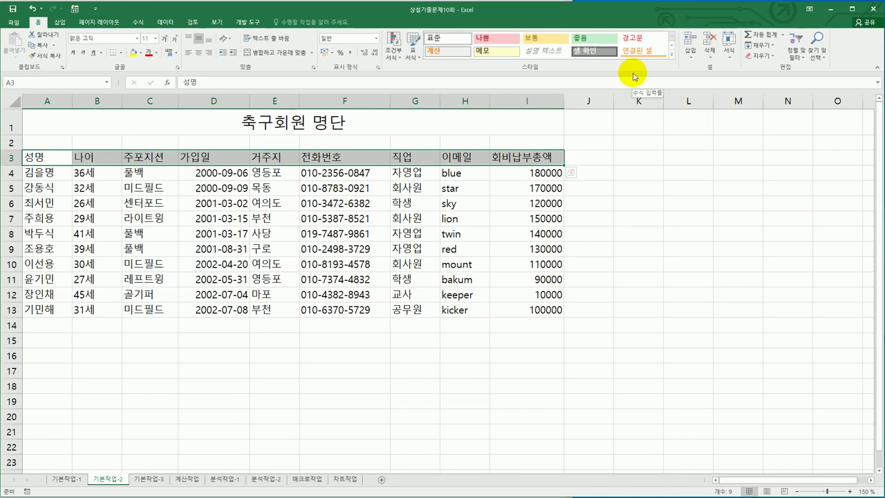
left_click(672, 56)
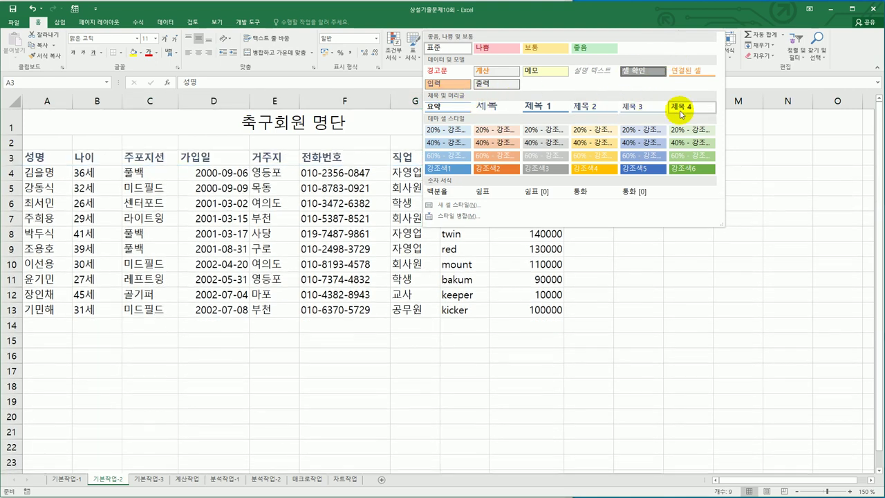
left_click(681, 108)
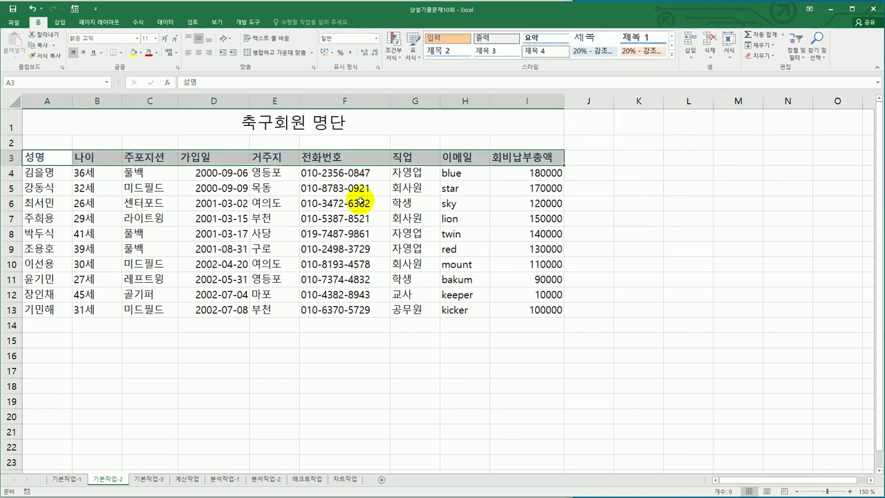
Define the name 전화번호 for the cell range F4:F13
left_click(322, 174)
left_click_drag(316, 204, 348, 316)
left_click(69, 80)
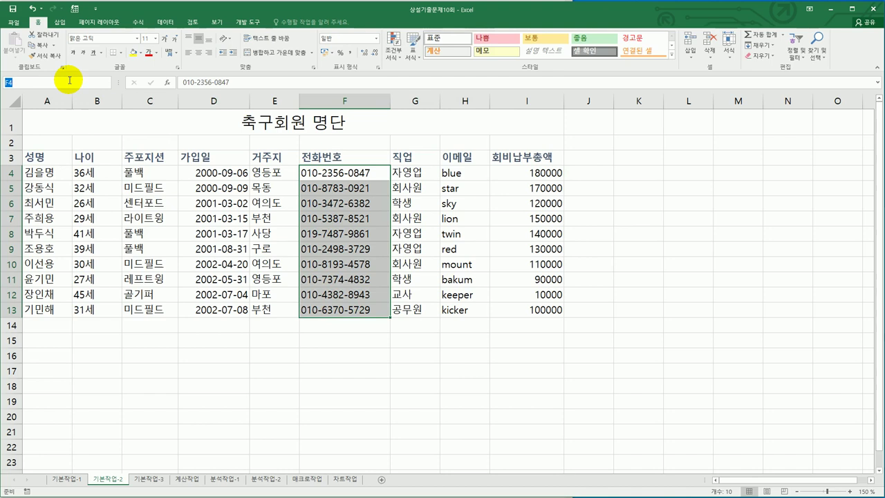
type("전화번호")
key("Return")
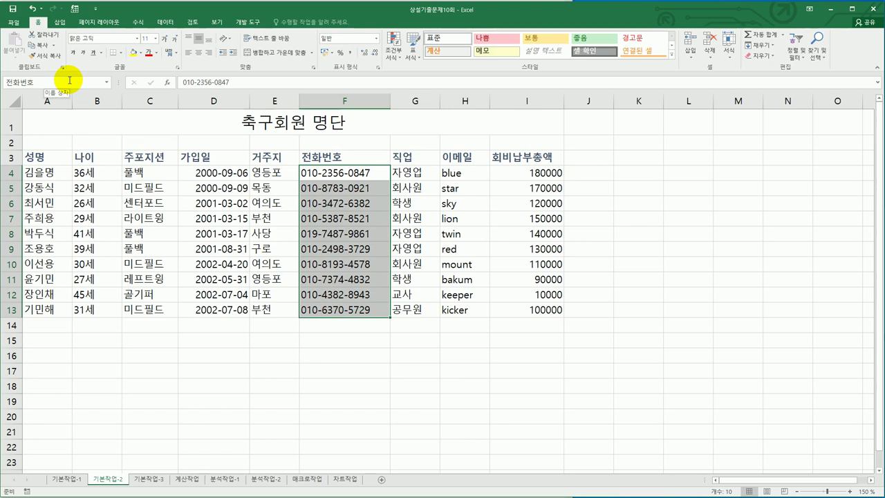
key("alt+Tab")
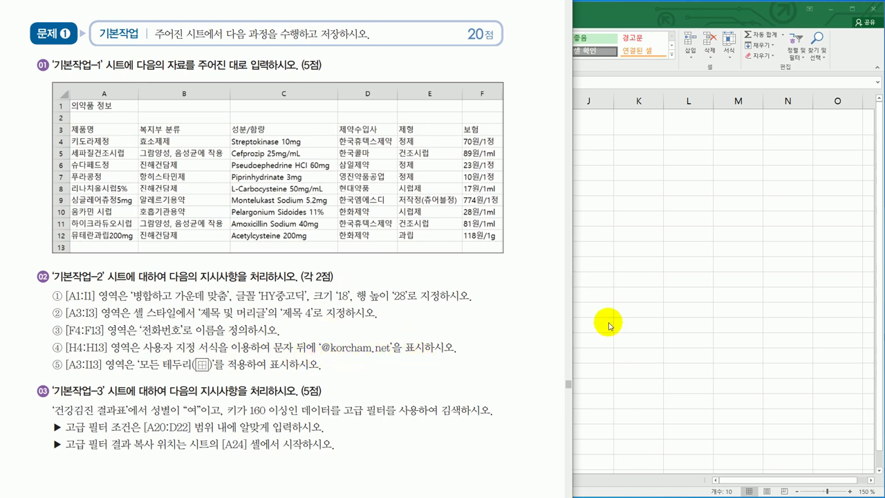
key("alt+Tab")
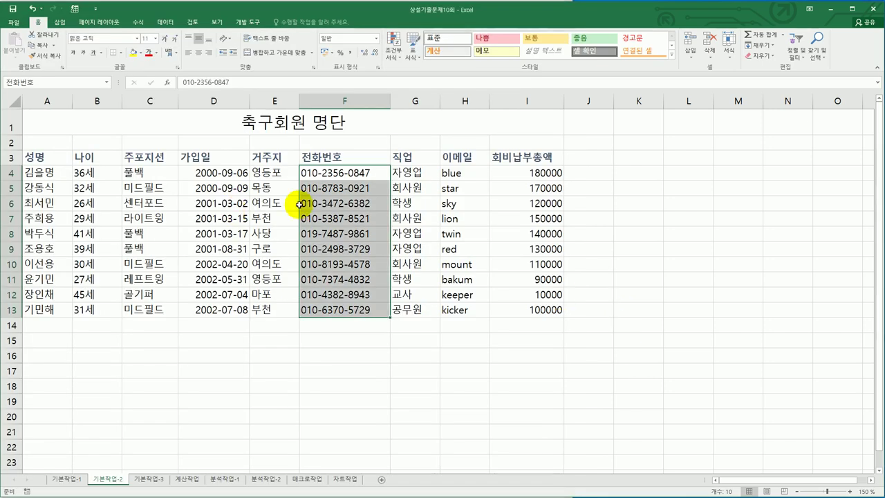
left_click(468, 173)
left_click_drag(468, 173, 452, 310)
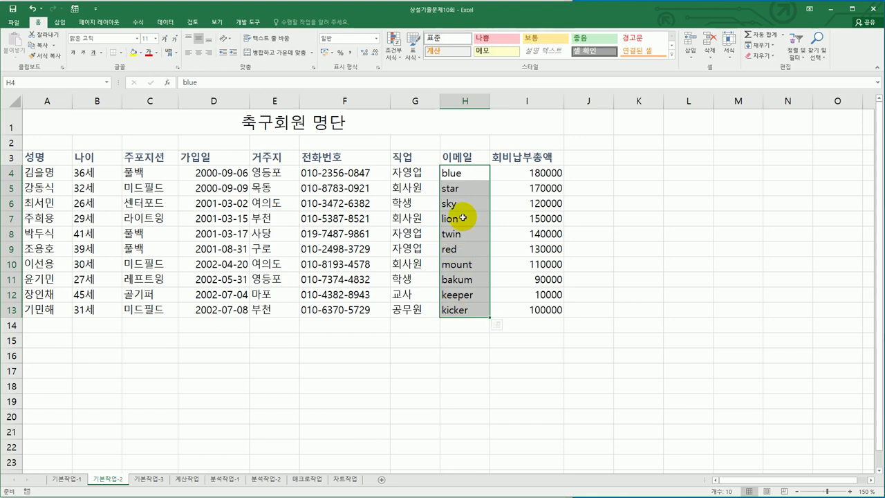
right_click(468, 172)
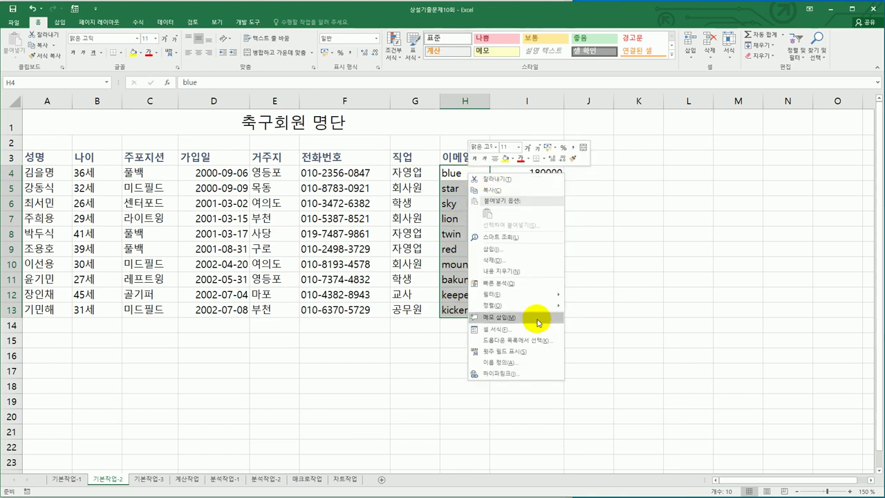
left_click(535, 327)
left_click_drag(516, 209, 701, 127)
left_click(615, 234)
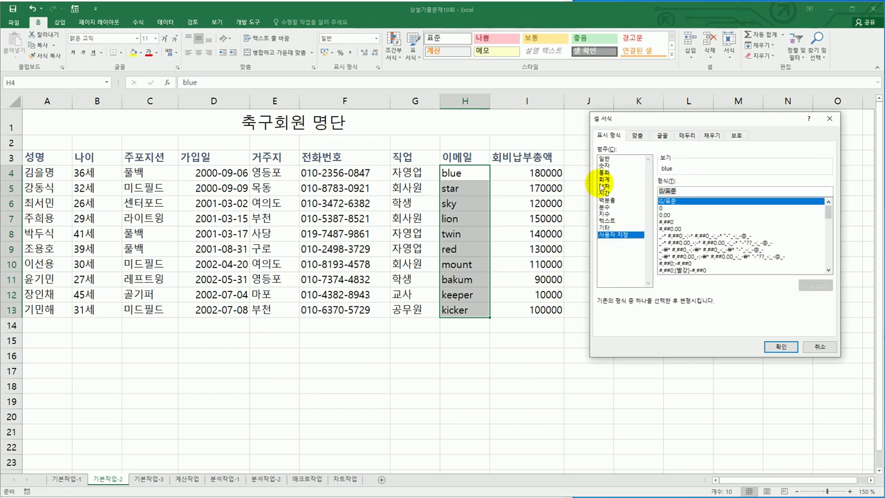
type("@")
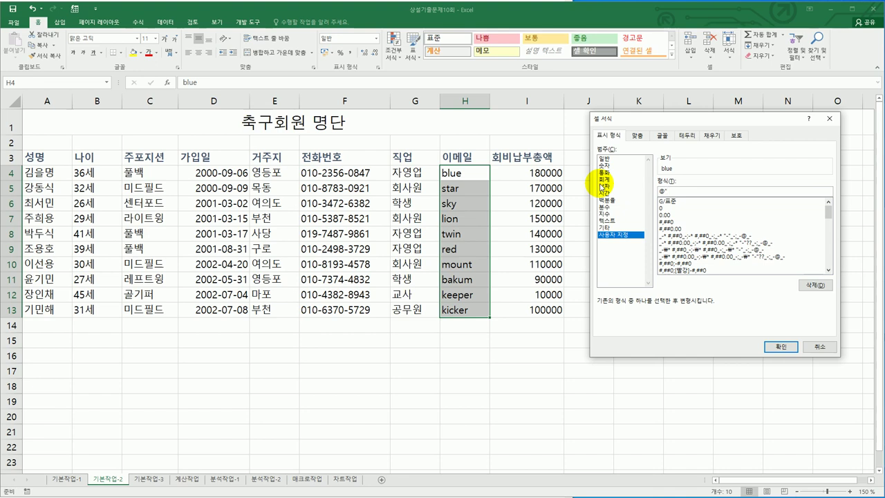
type("\"@korcham.net\"")
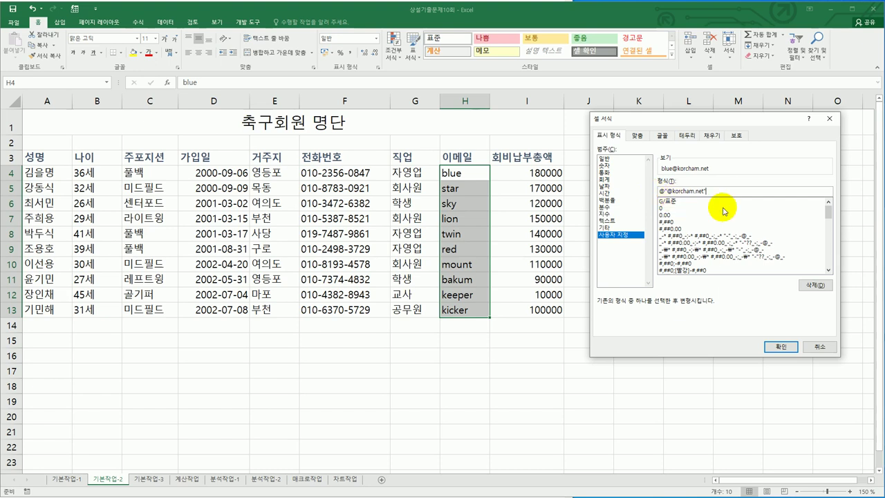
left_click(780, 346)
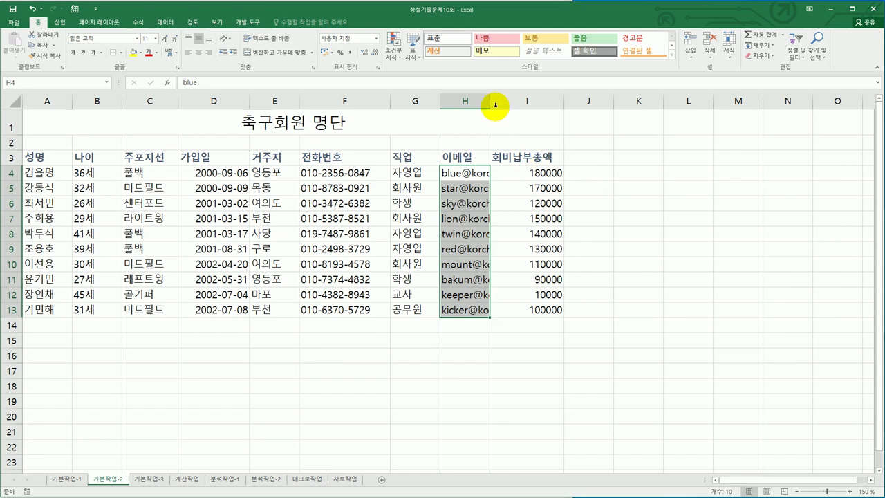
double_click(489, 101)
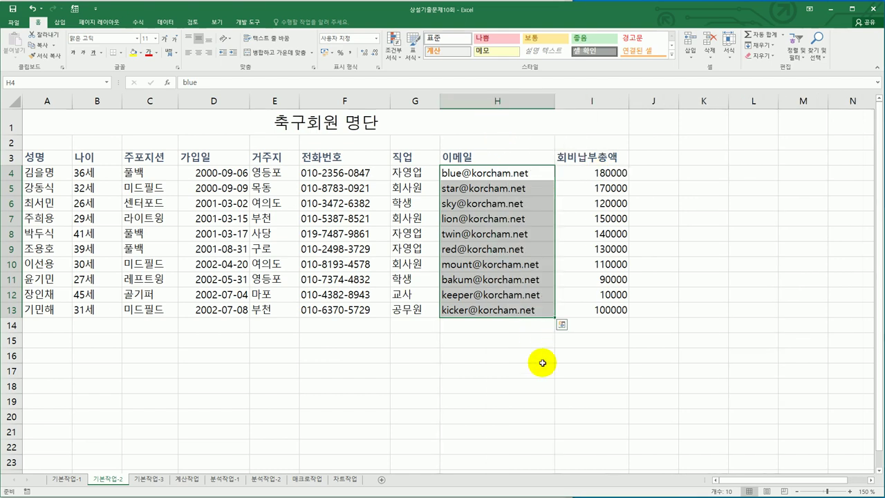
left_click(628, 384)
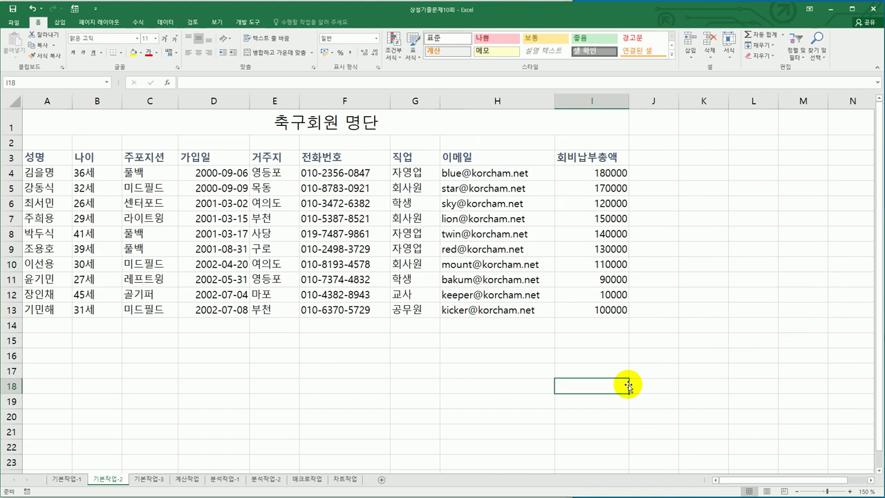
Apply all borders to the table range A3:I13, as the exercise sheet requires
key("alt+Tab")
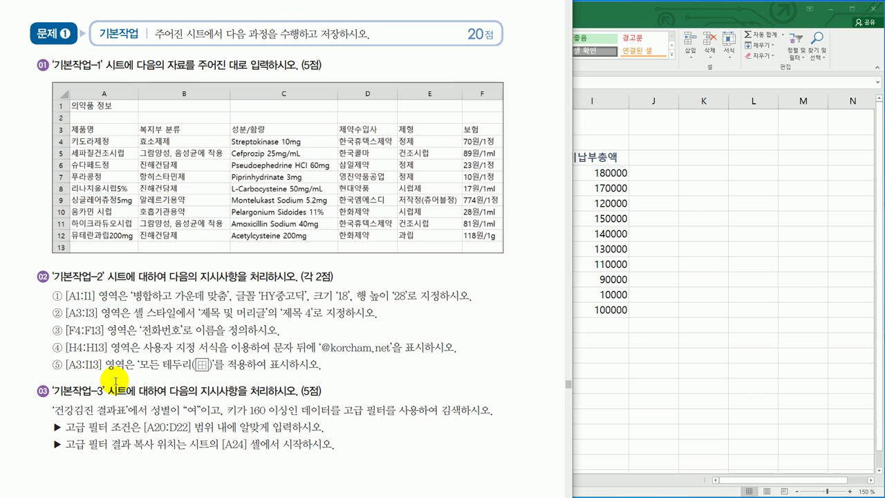
key("alt+Tab")
left_click_drag(34, 158, 601, 316)
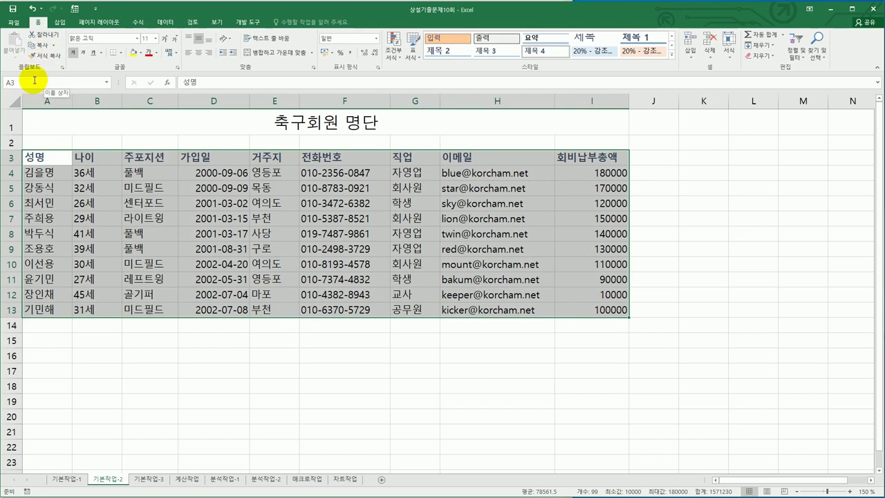
left_click(119, 53)
left_click(136, 131)
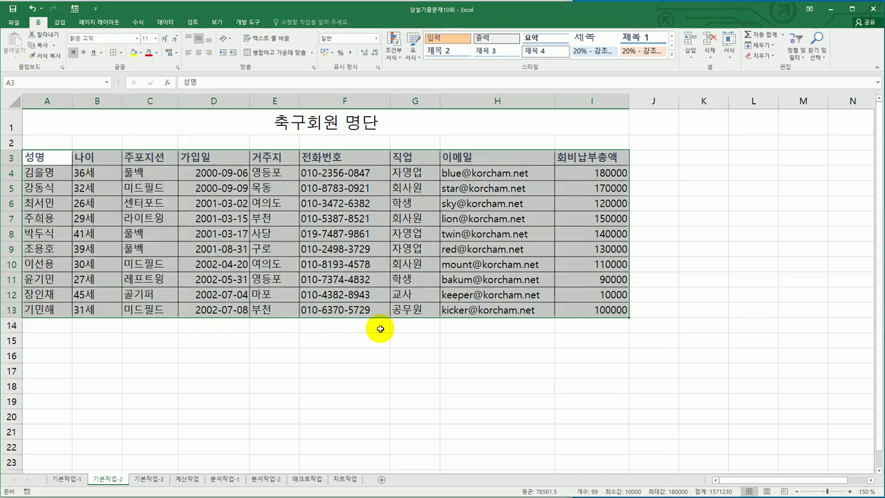
left_click(416, 366)
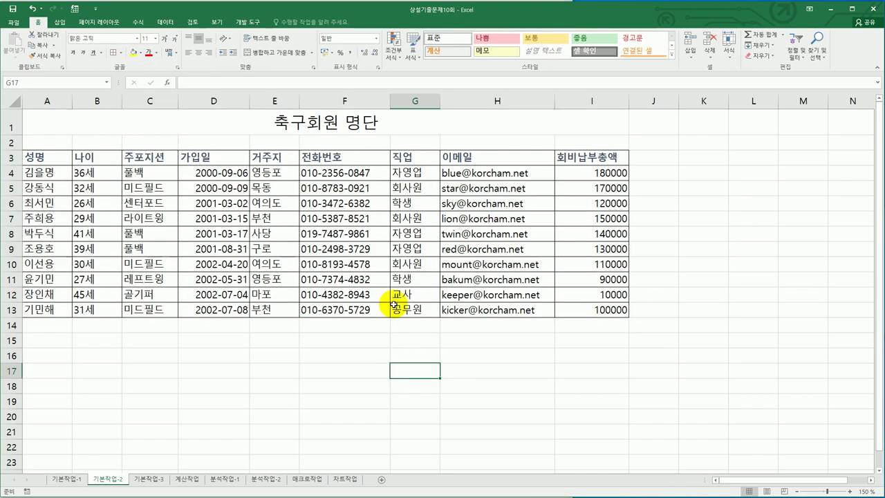
key("alt+Tab")
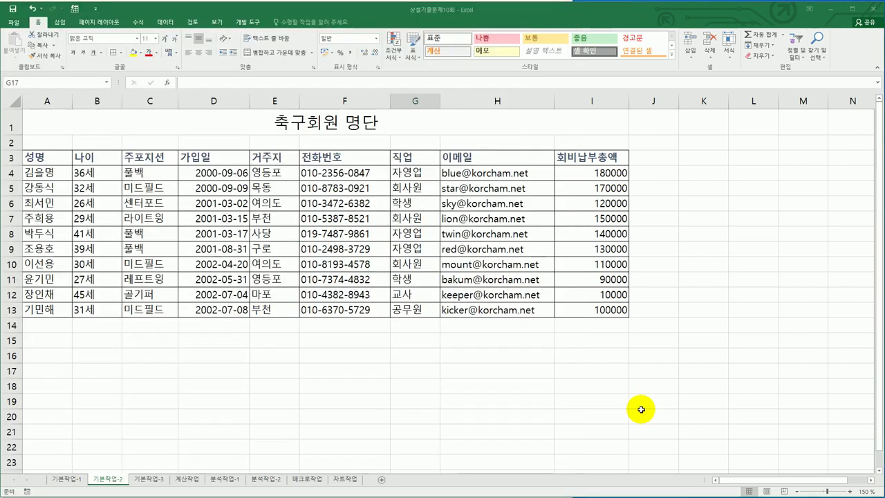
On the 기본작업-3 sheet, copy the 성별 header and 여 value from B3:B4 to A20:A21 as the first filter condition
left_click(154, 480)
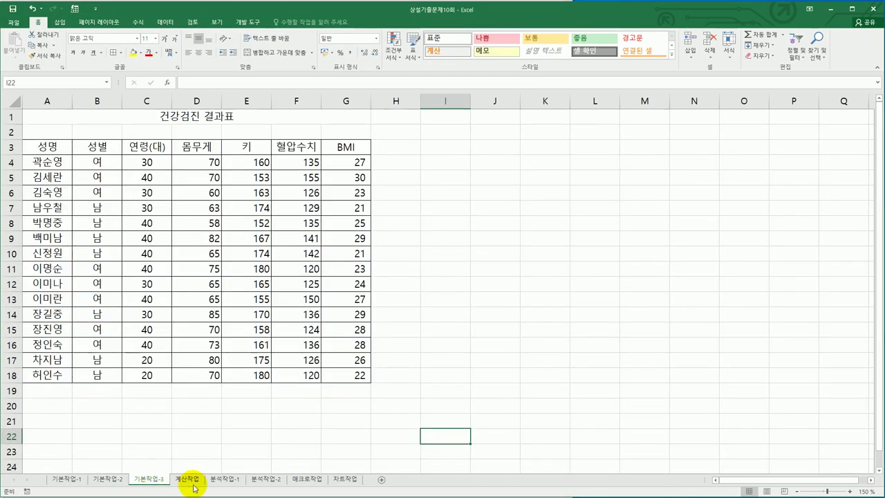
left_click(106, 149)
left_click_drag(105, 148, 108, 163)
key("ctrl+c")
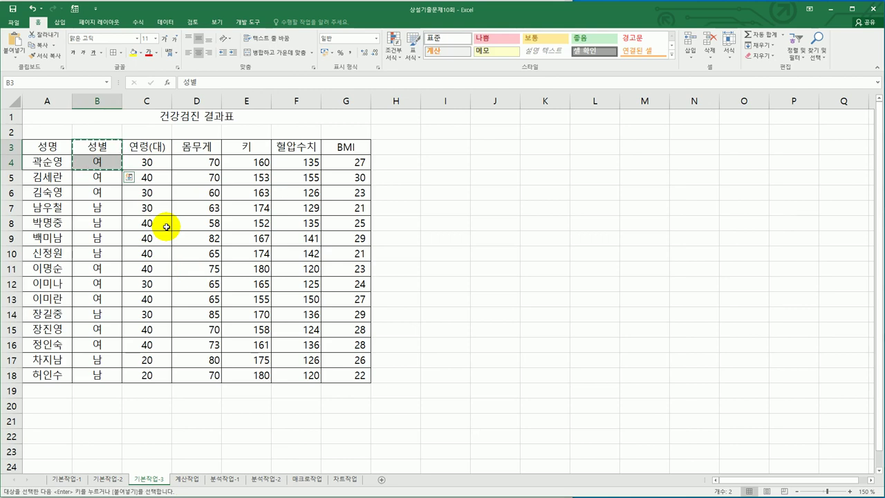
key("alt+Tab")
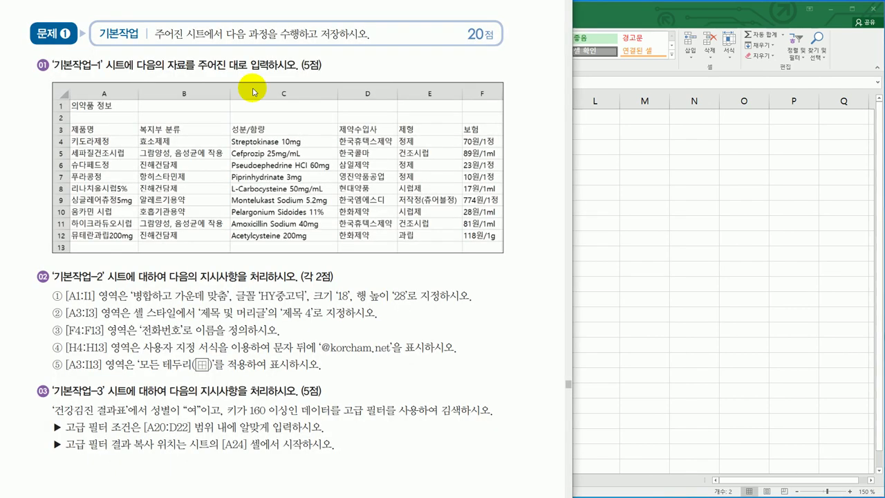
left_click(628, 320)
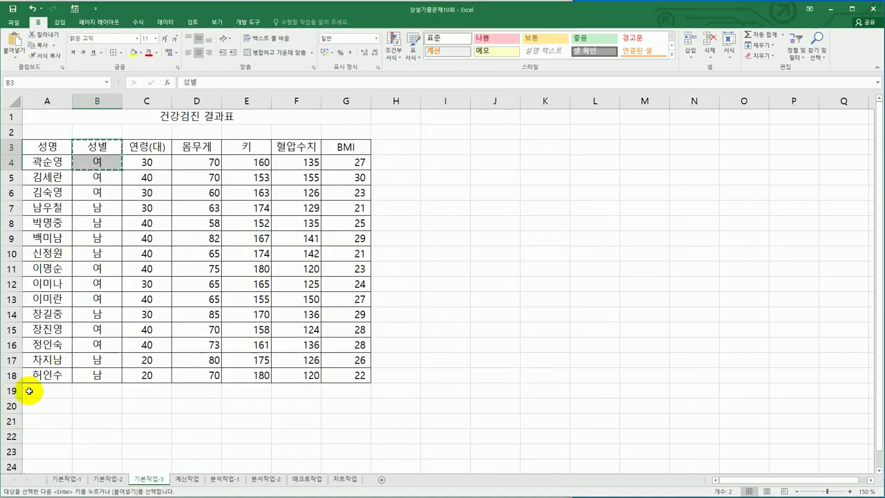
left_click(48, 407)
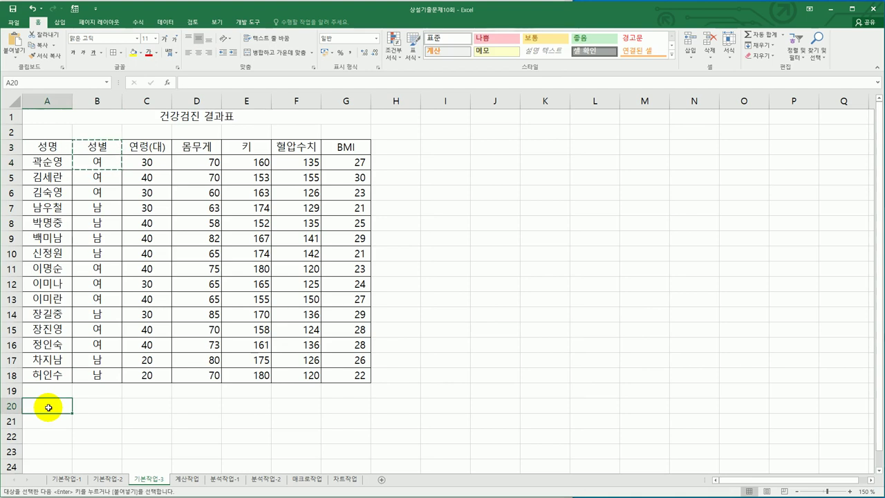
key("ctrl+v")
Copy the 키 header to B20 and enter the condition >=160 in B21
left_click(247, 141)
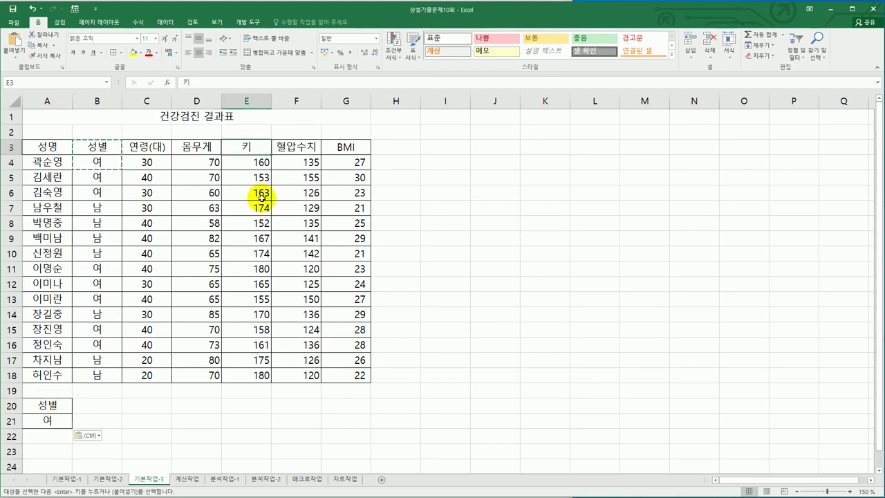
key("ctrl+c")
left_click(97, 405)
key("ctrl+v")
left_click(107, 421)
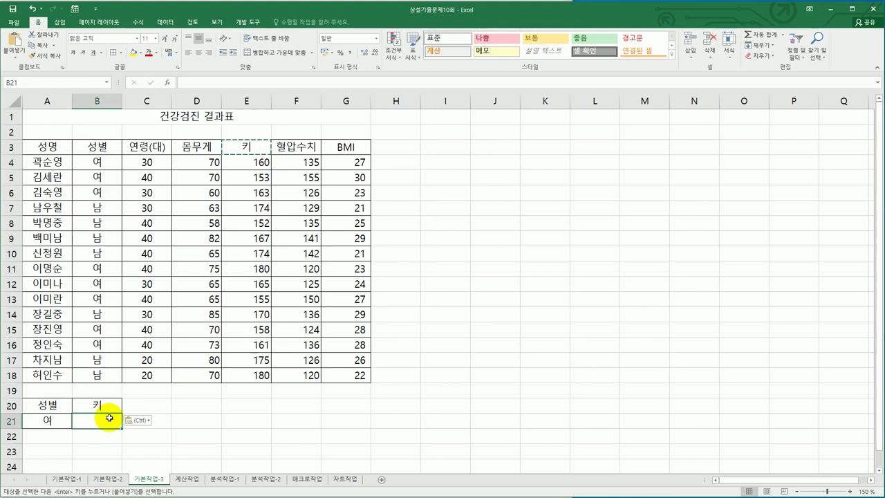
type(">=160")
key("Return")
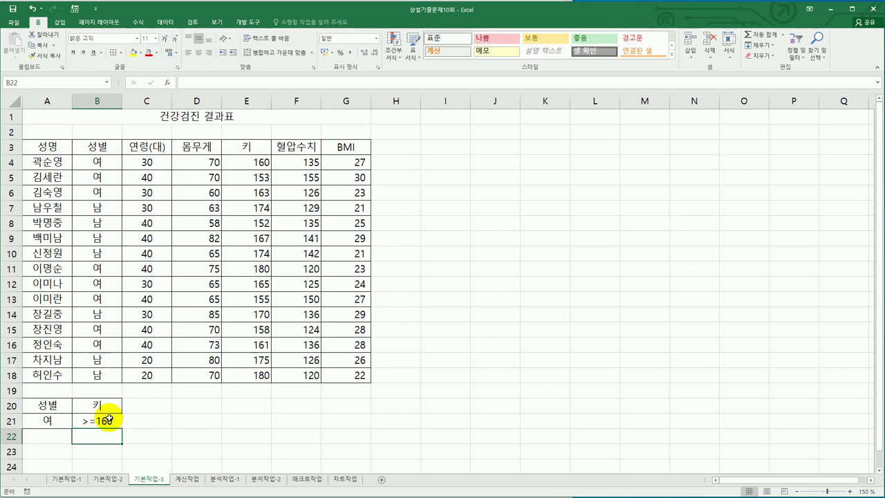
Start an advanced filter on the list A3:G18 with A20:B21 as the criteria range
left_click(149, 220)
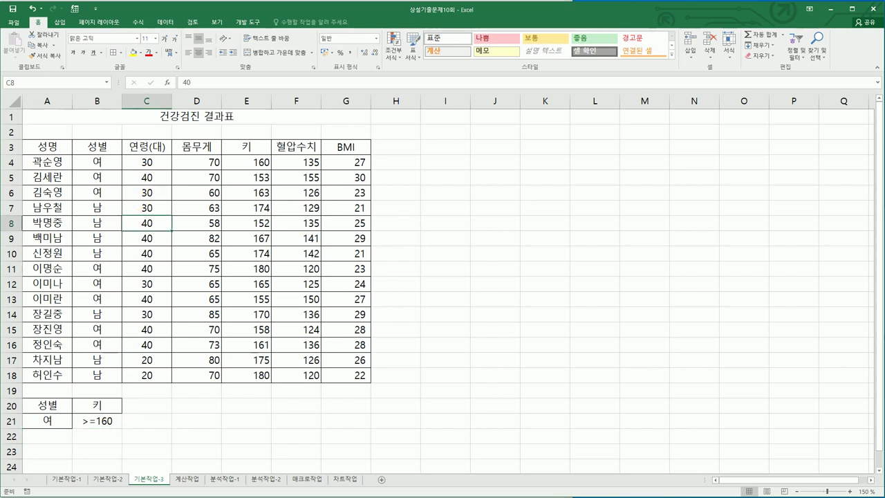
left_click(167, 22)
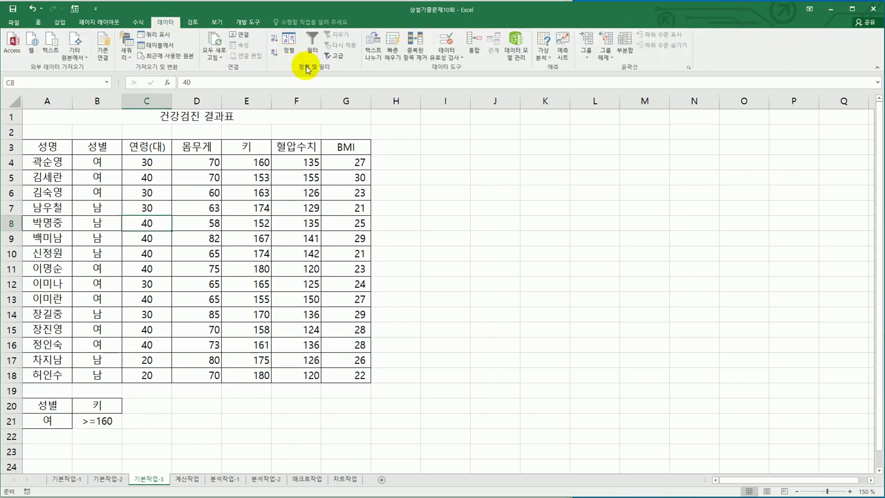
left_click(338, 55)
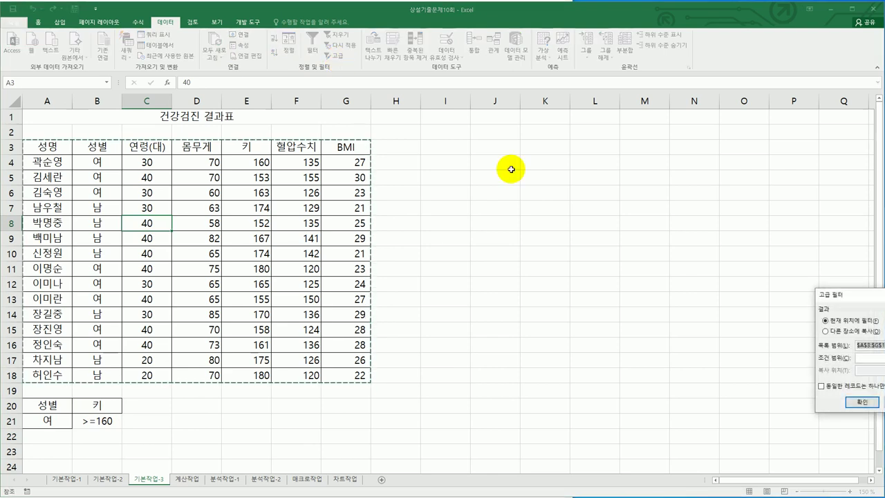
left_click_drag(864, 298, 540, 184)
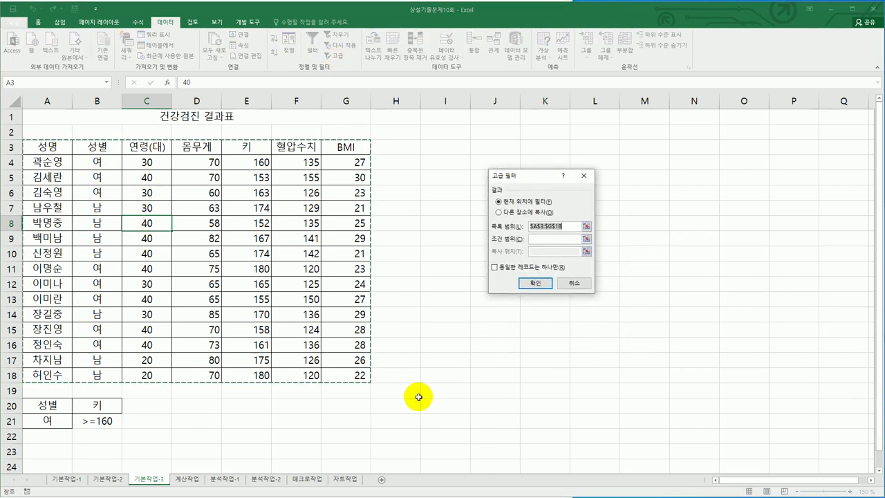
left_click(553, 240)
left_click(47, 406)
left_click_drag(47, 405, 109, 426)
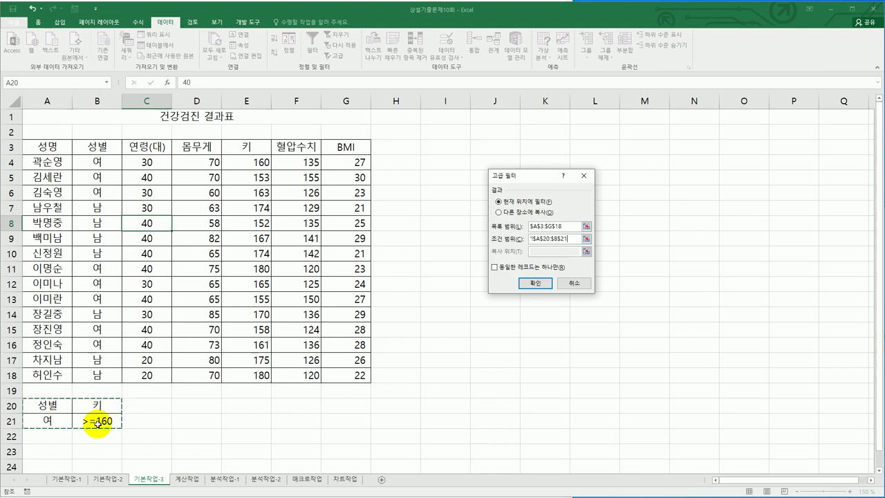
Set the advanced filter to copy its results to A24, run it, and check the 성별 and 키 columns of the output
left_click(515, 213)
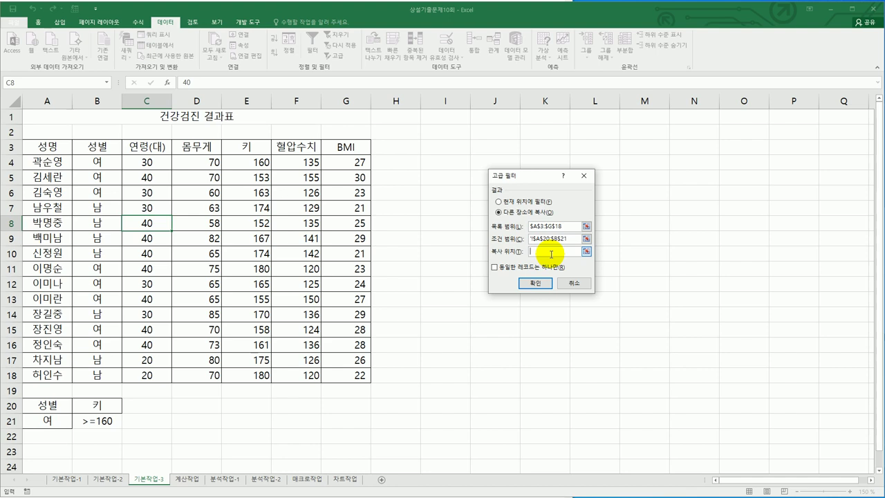
left_click(49, 466)
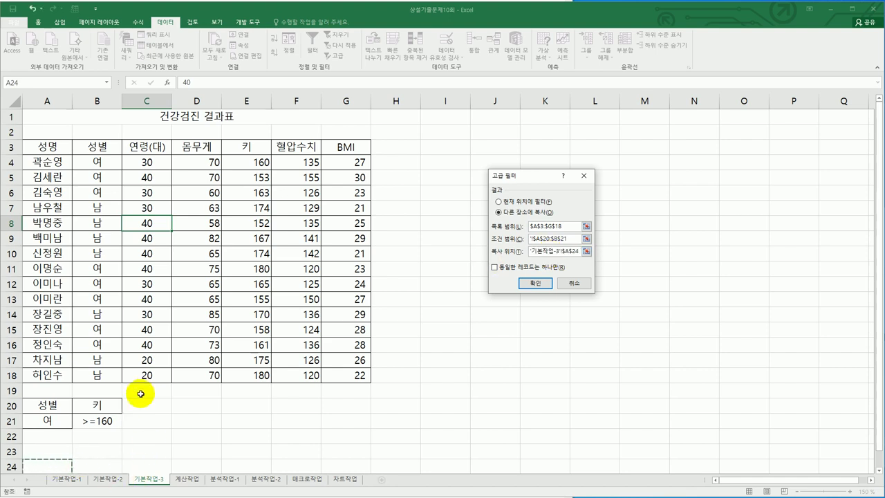
scroll(141, 393, "down", 1)
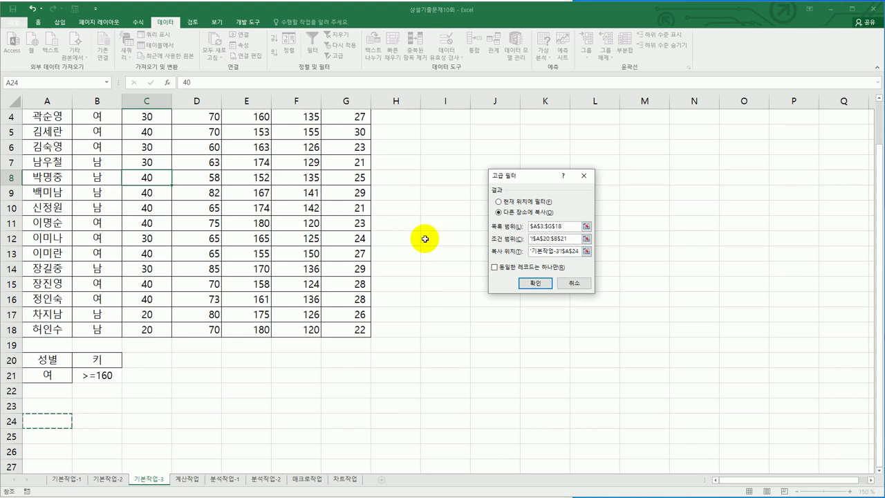
left_click(536, 282)
scroll(529, 290, "down", 2)
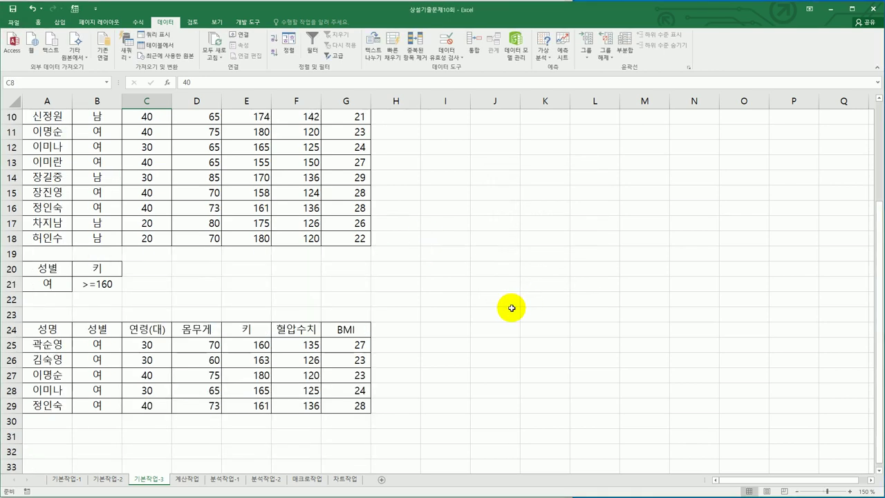
left_click_drag(101, 330, 98, 406)
left_click_drag(257, 329, 245, 406)
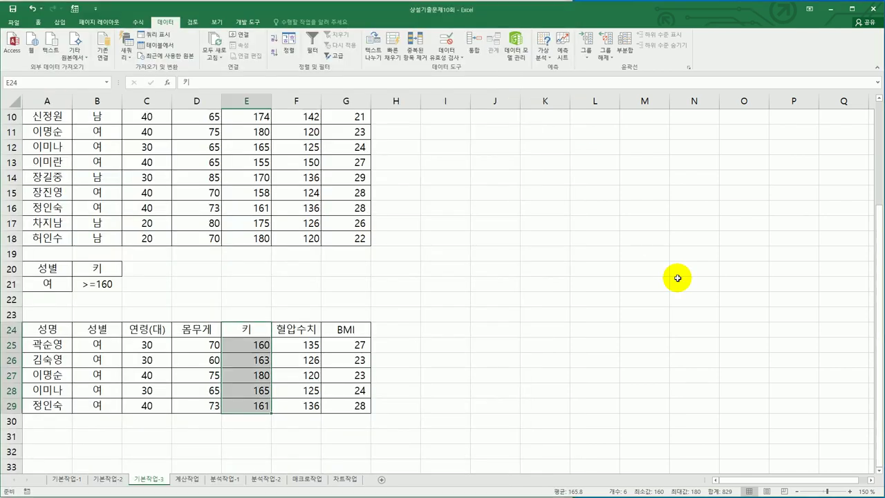
On the 계산작업 sheet, examine the product codes in A3:A11 and the code table in E3:G7
left_click(200, 479)
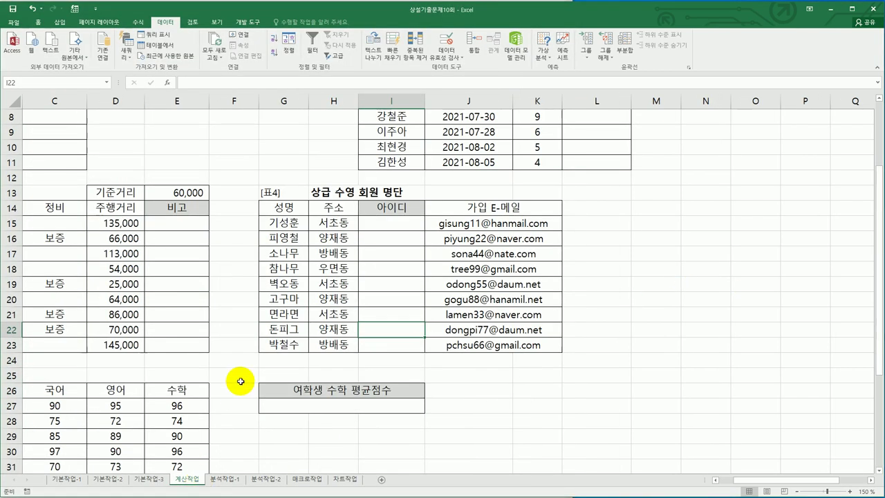
scroll(233, 391, "up", 3)
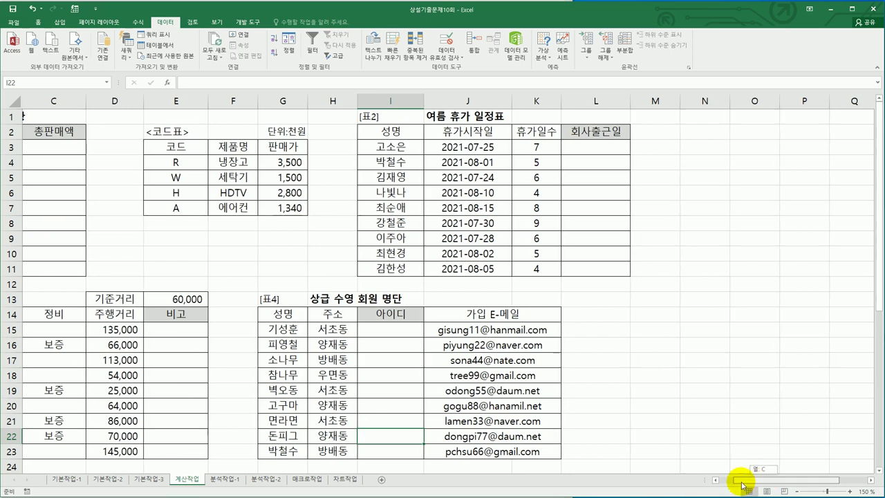
left_click_drag(757, 480, 740, 479)
left_click(187, 150)
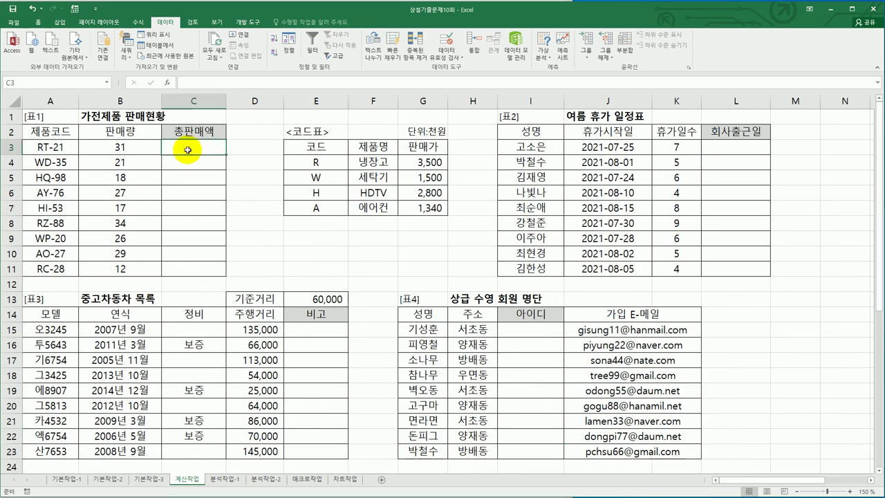
left_click_drag(58, 146, 61, 273)
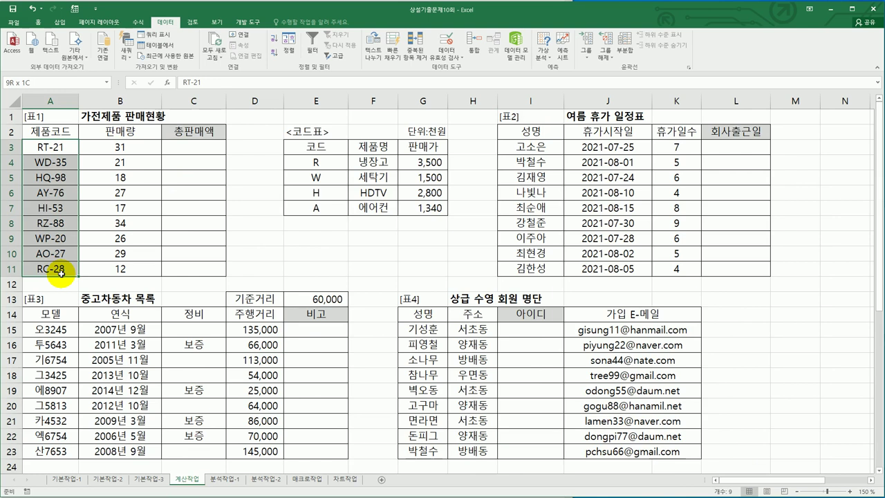
left_click_drag(332, 147, 430, 206)
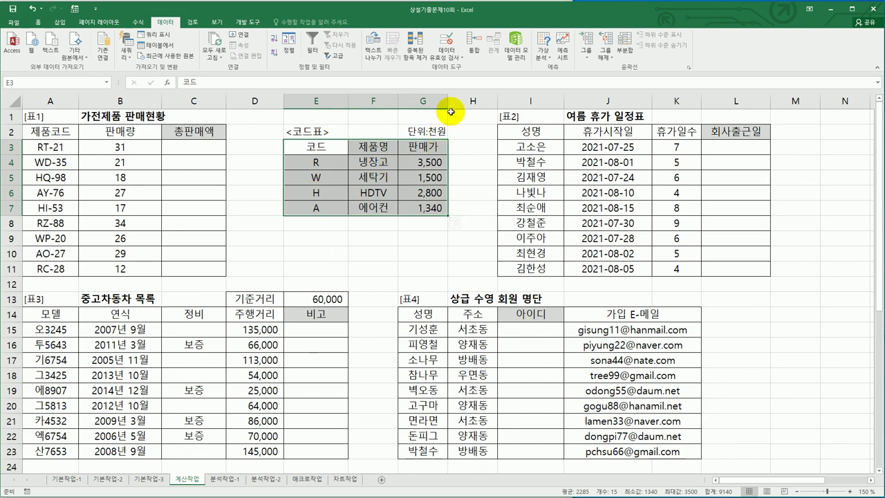
Enter =LEFT(A3,1) in the first 총판매액 cell, C3, and fill it down to C11
left_click(186, 145)
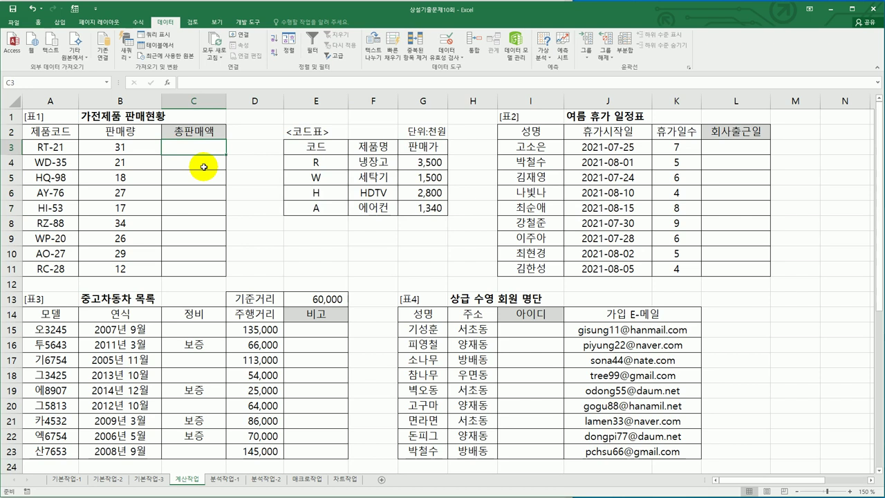
type("=")
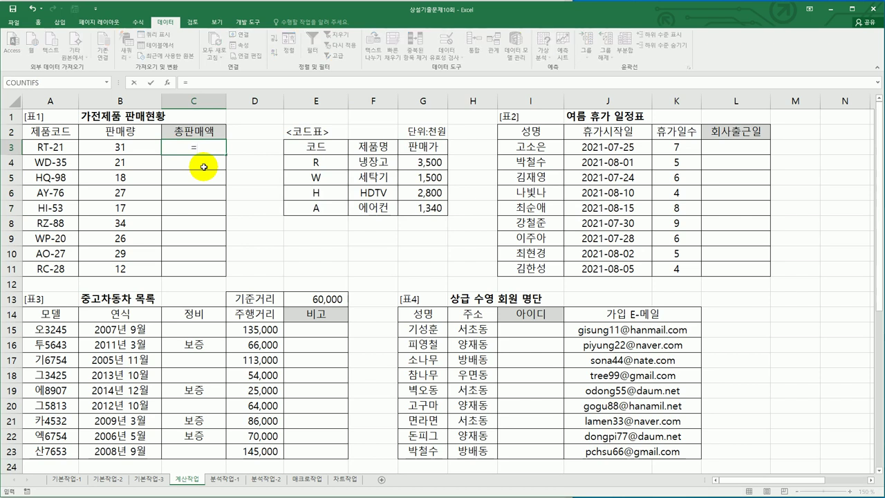
type("le")
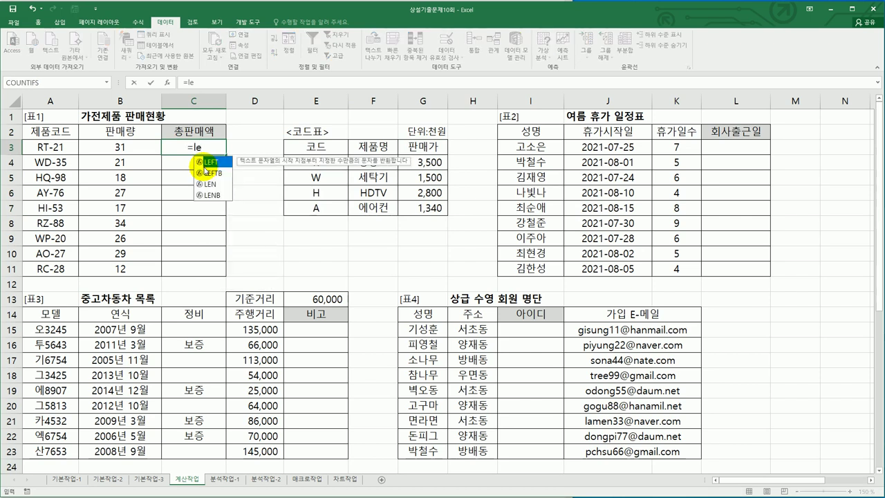
double_click(210, 163)
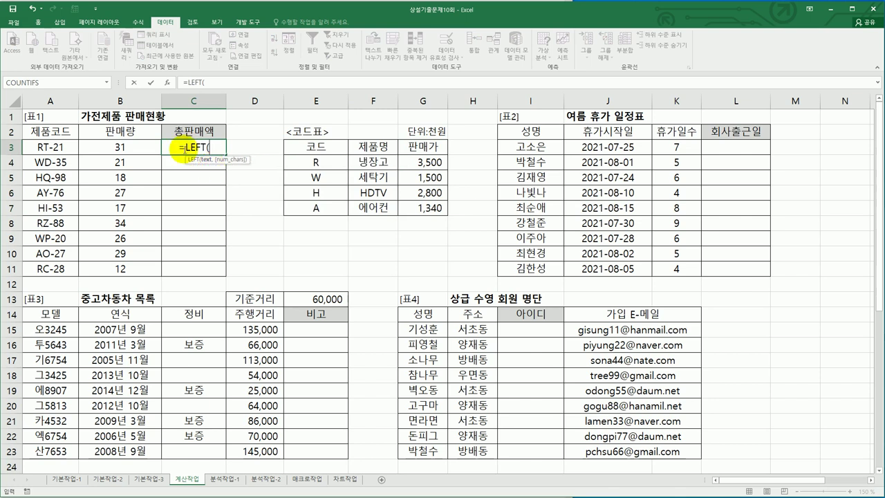
left_click(59, 149)
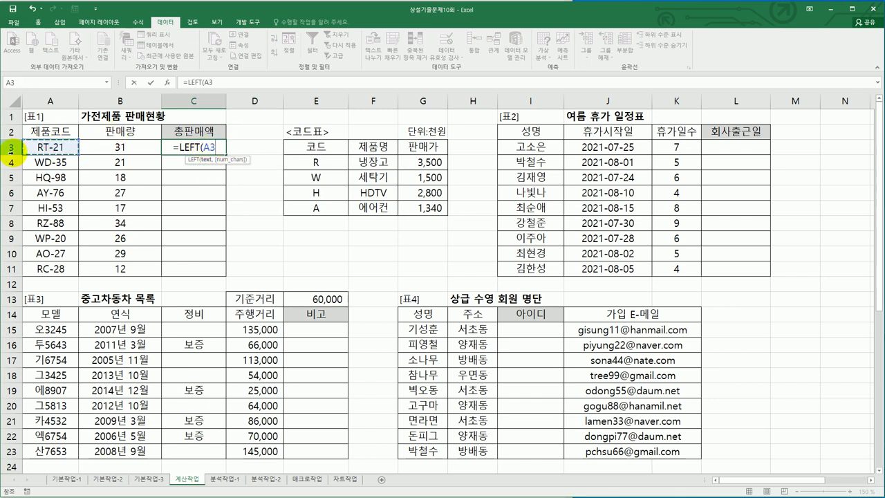
type(",")
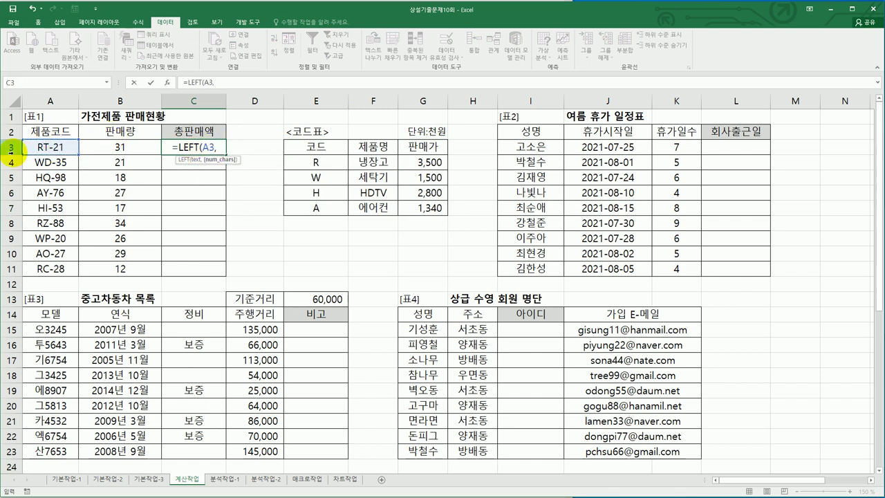
type("1)")
key("Return")
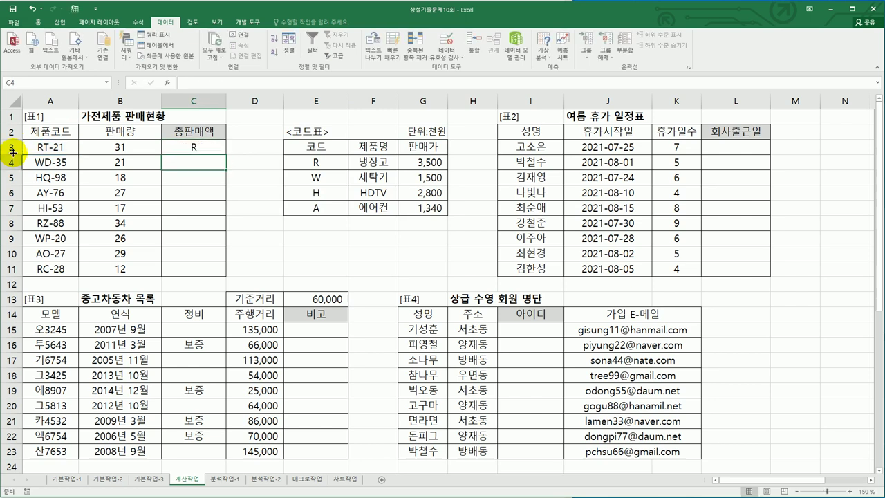
left_click(175, 144)
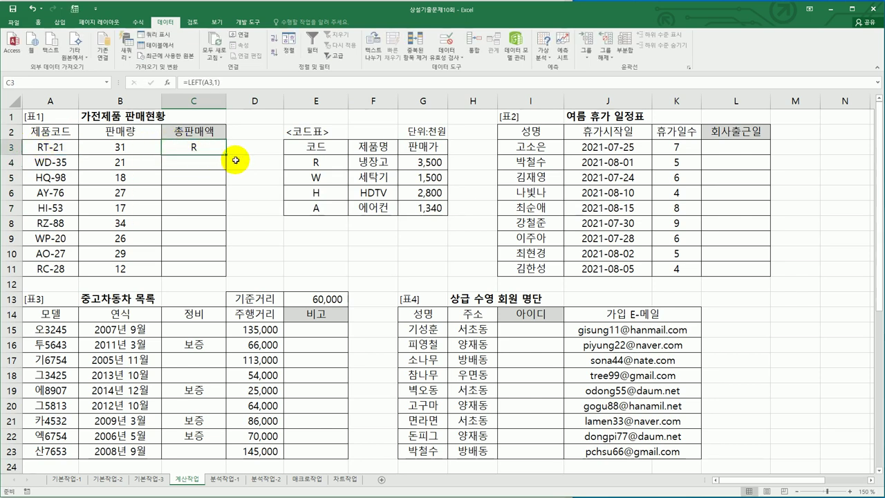
left_click_drag(226, 156, 217, 274)
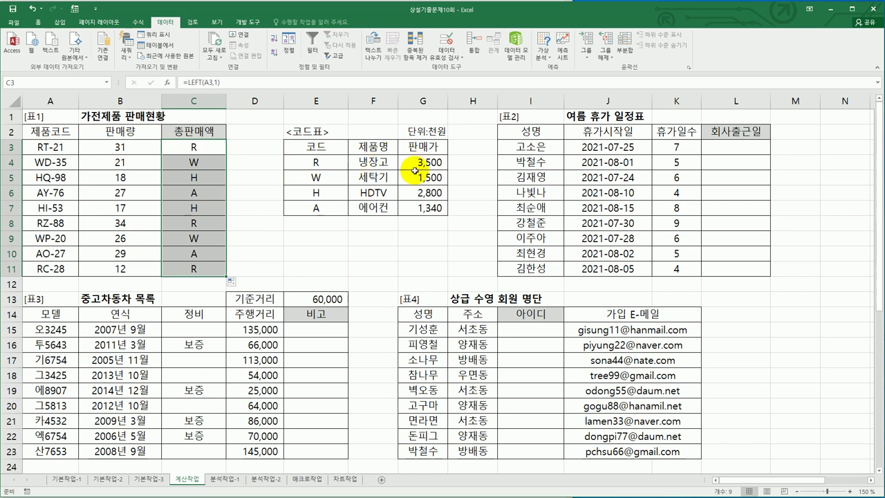
Wrap C3's LEFT(A3,1) in a VLOOKUP as the lookup value, with the absolute code table range $E$4:$G$7 as its table array
left_click(196, 148)
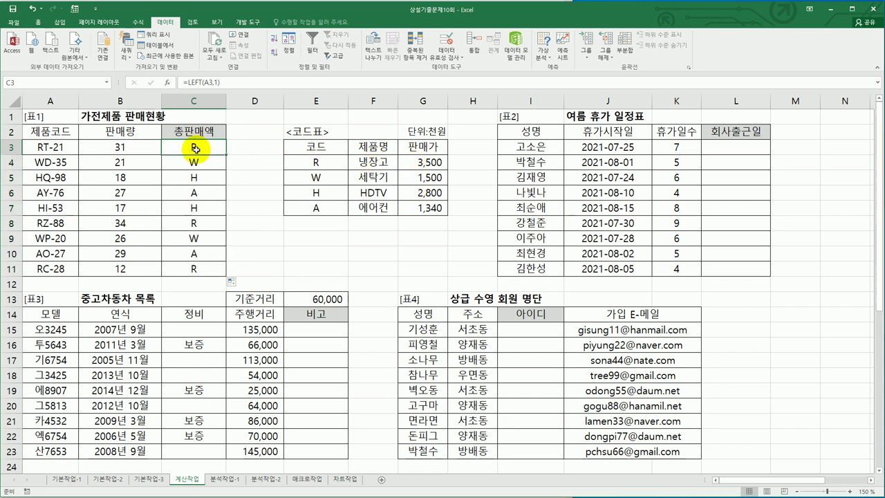
left_click(185, 82)
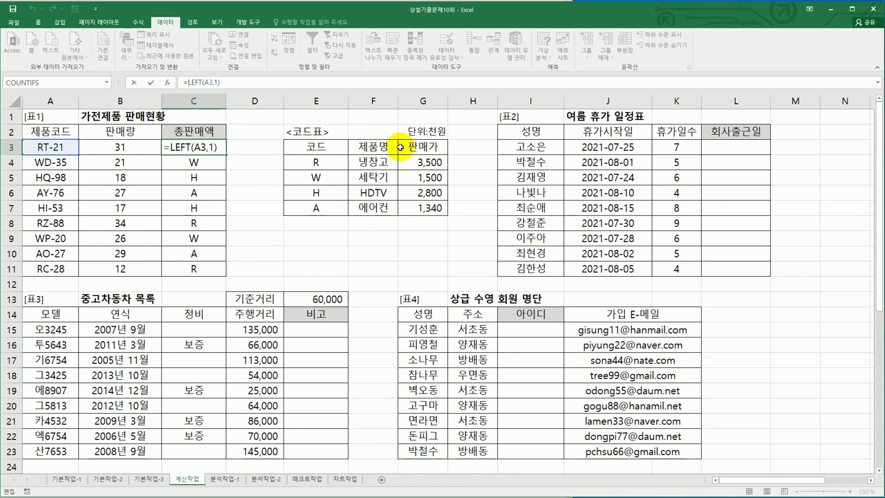
type("vl")
key("Tab")
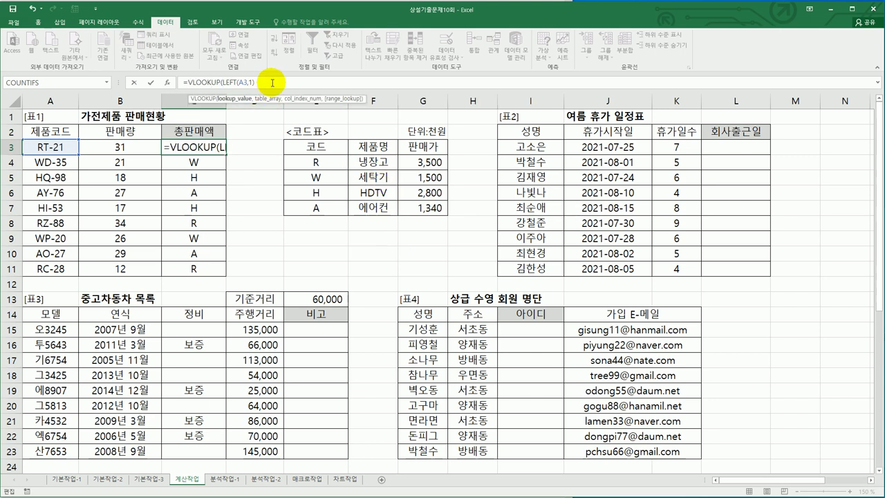
type(",")
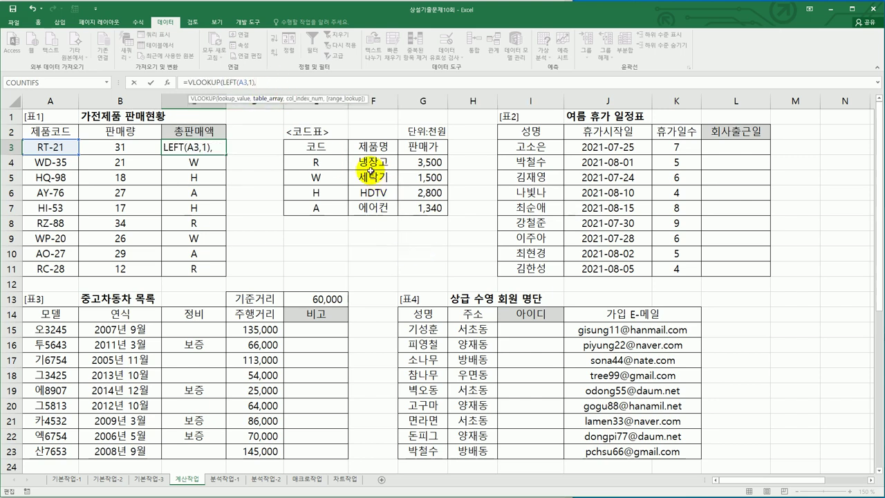
left_click_drag(318, 162, 420, 212)
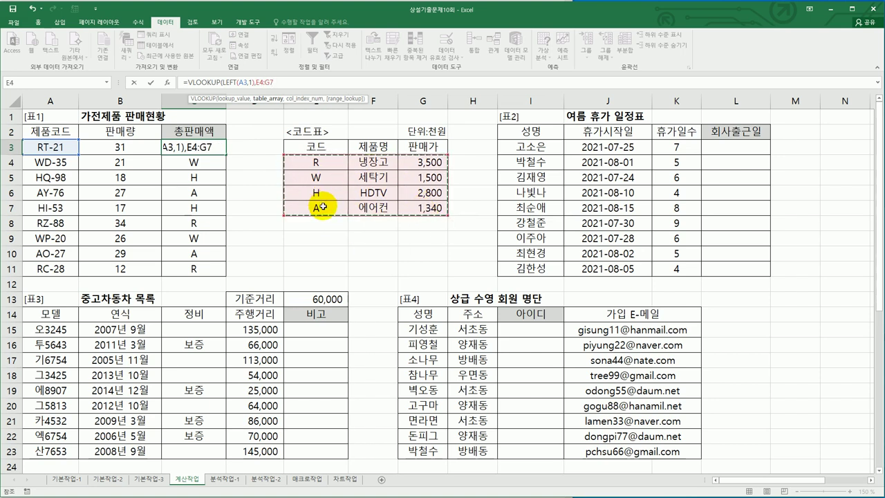
key("F4")
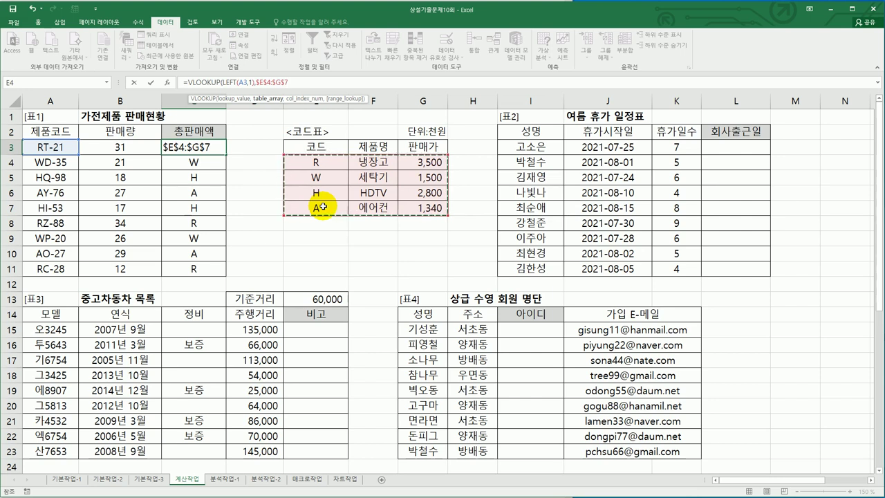
Complete the C3 VLOOKUP with column index 3 and exact match FALSE, and fill it down to C11
type(",")
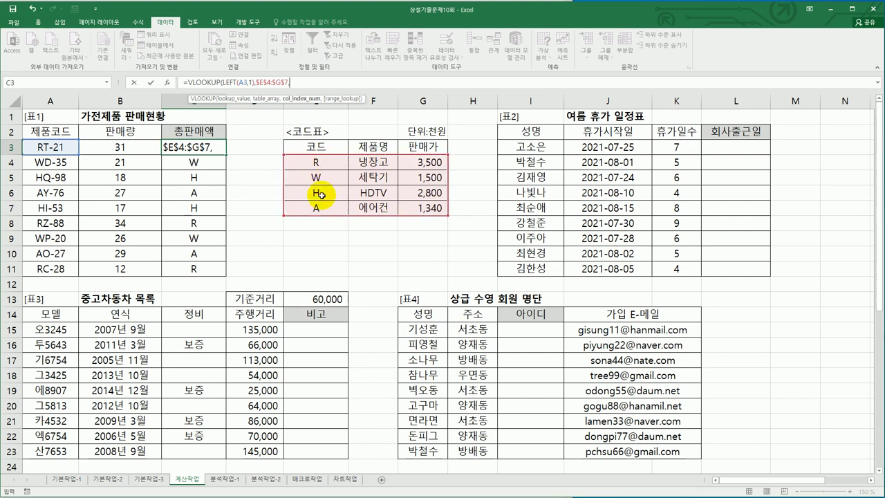
type("3")
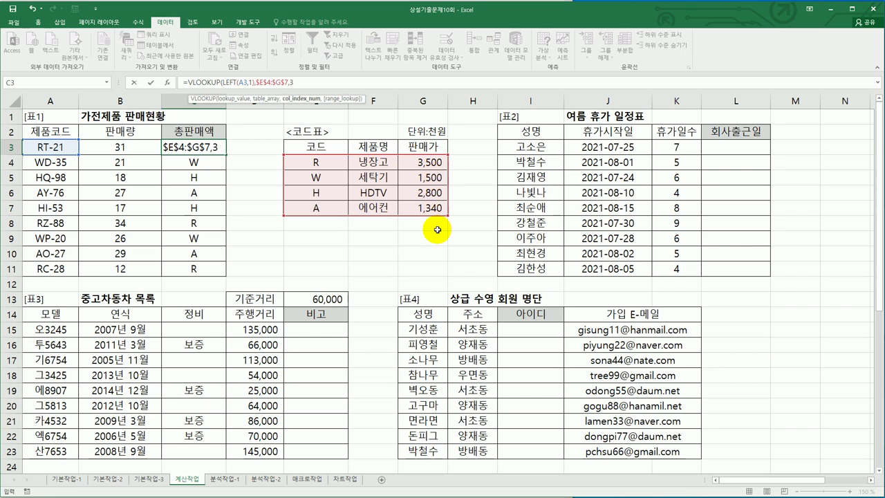
type(",")
double_click(339, 120)
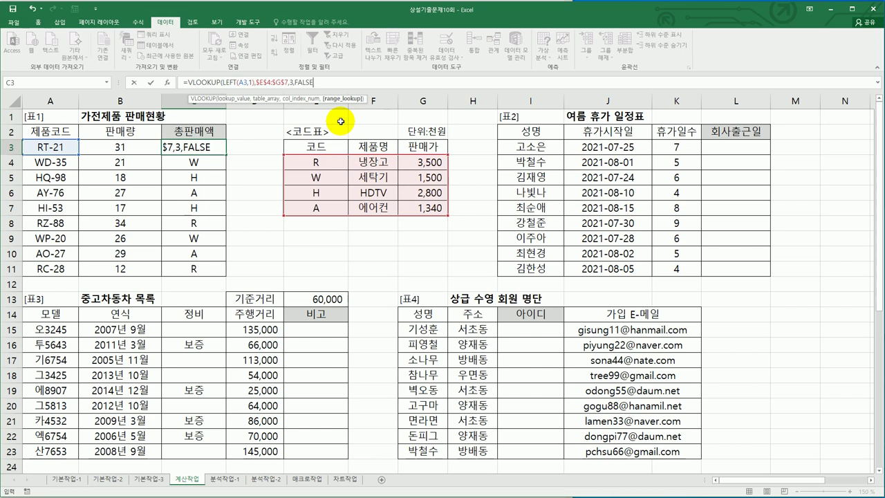
key("Return")
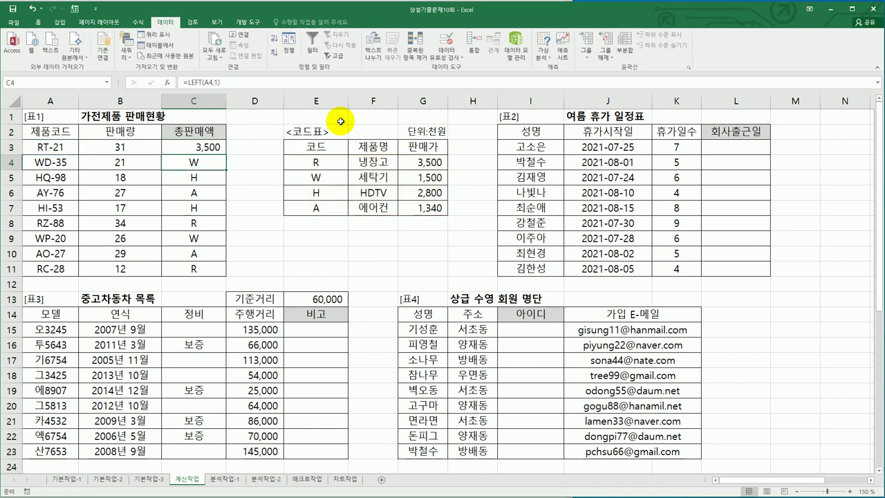
left_click(220, 148)
left_click_drag(226, 155, 233, 280)
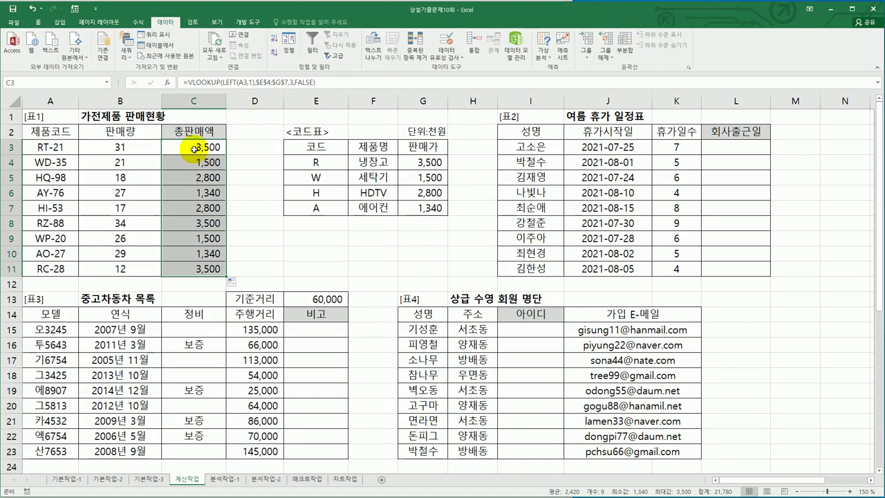
Multiply the C3 lookup formula by the sales quantity in B3 and fill it down to C11
left_click(206, 148)
left_click(355, 81)
type("*")
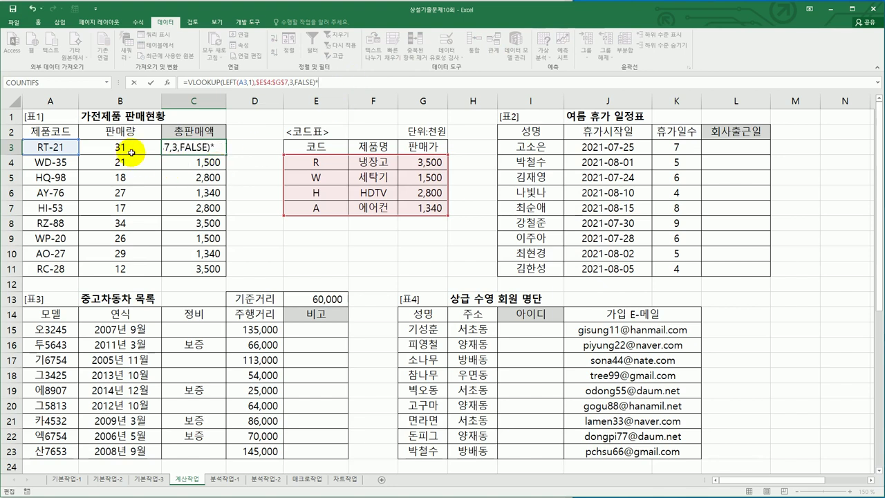
left_click(132, 152)
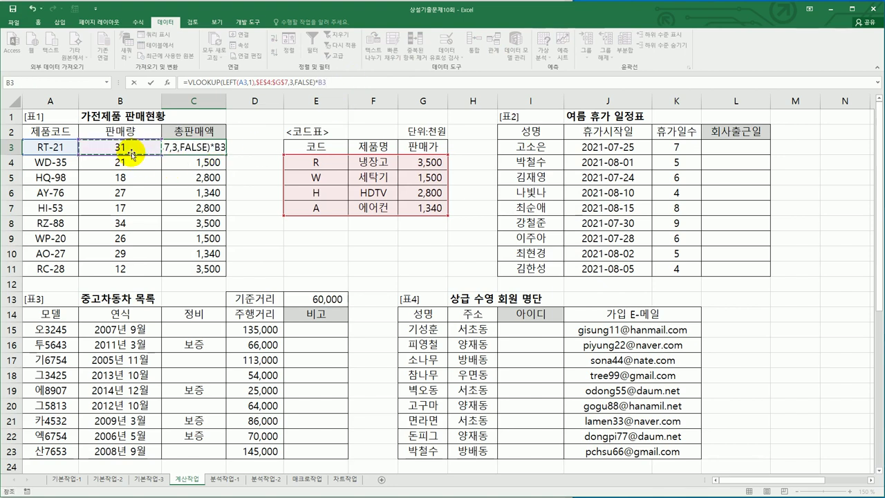
key("Return")
left_click(204, 147)
left_click_drag(225, 153, 225, 276)
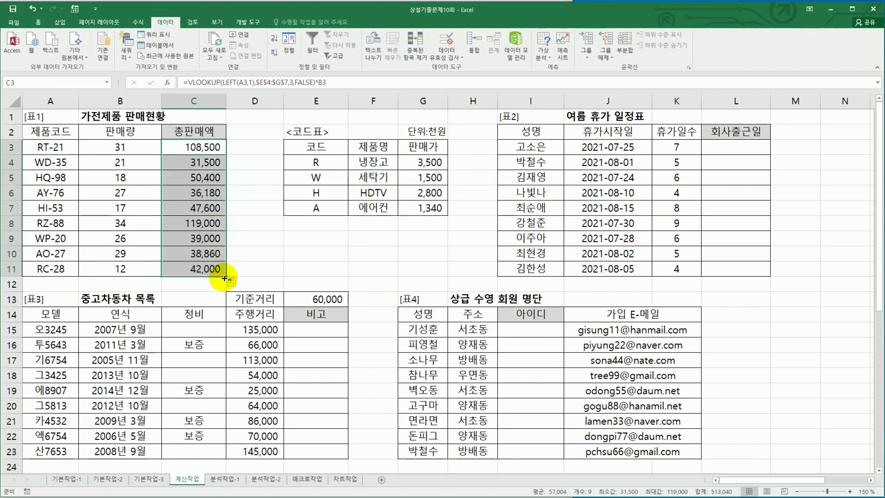
Enter =WORKDAY(J3,K3) in the first 회사출근일 cell, L3, of table 2
key("alt+Tab")
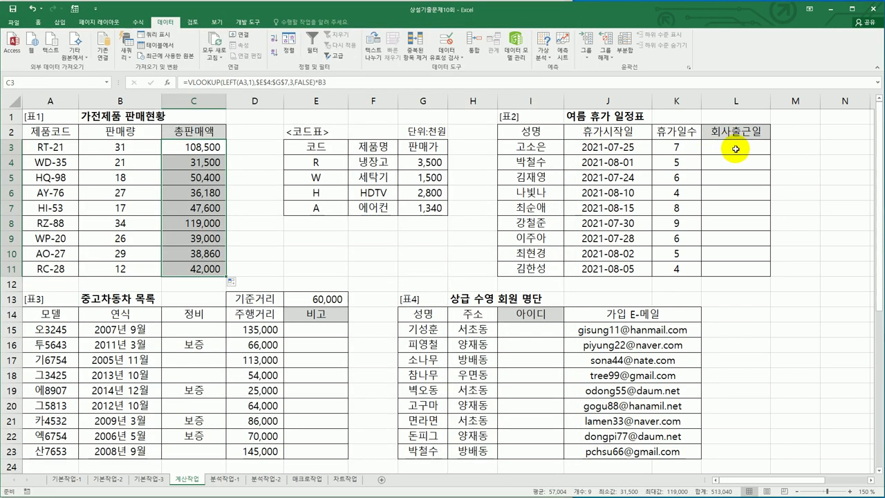
left_click(736, 149)
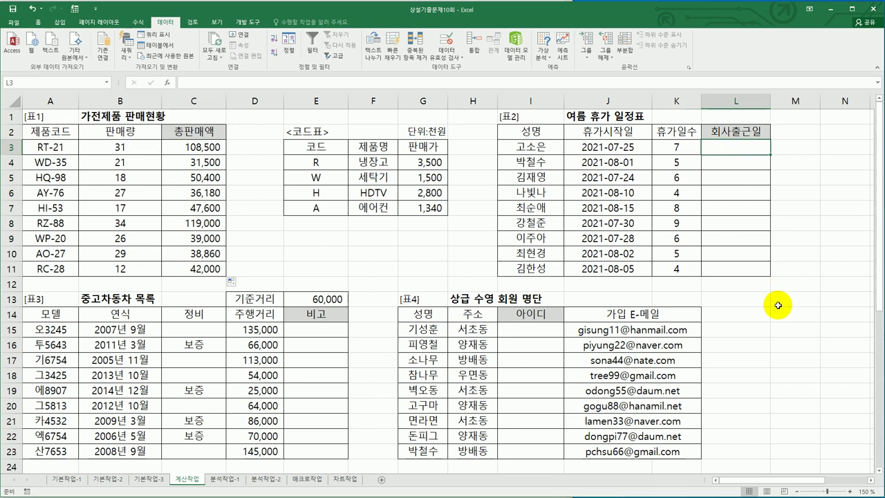
type("=")
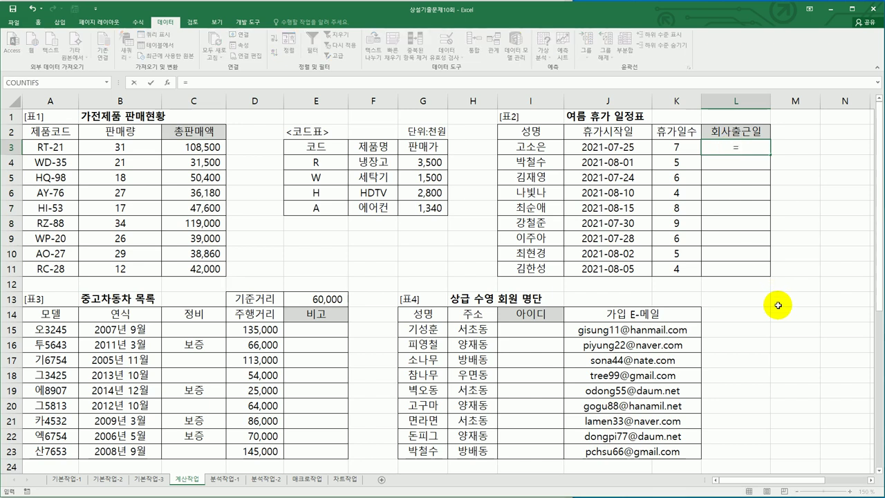
type("wo")
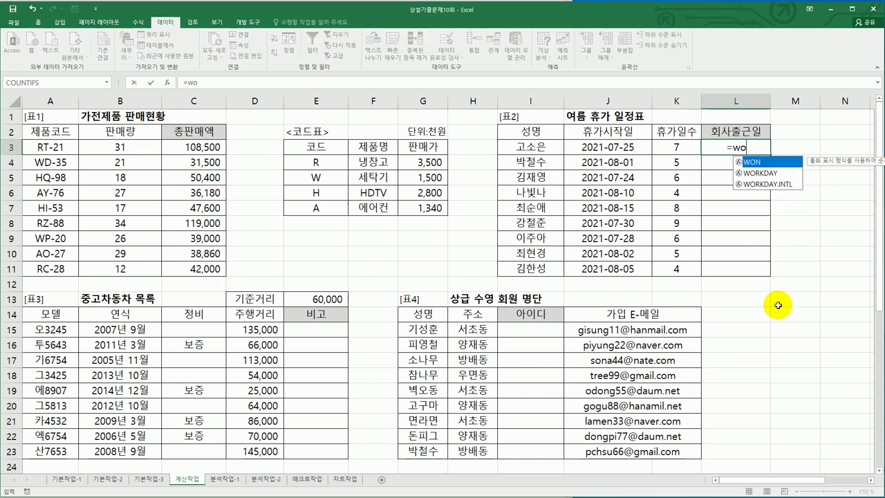
type("r")
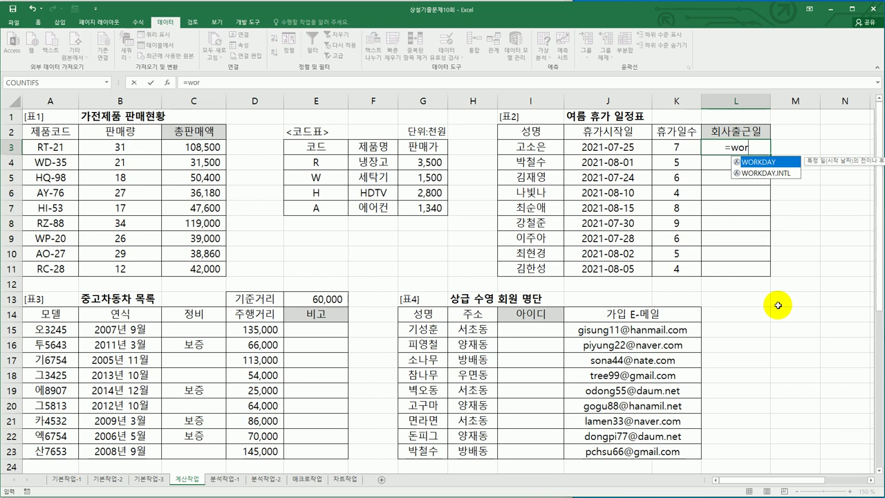
double_click(778, 166)
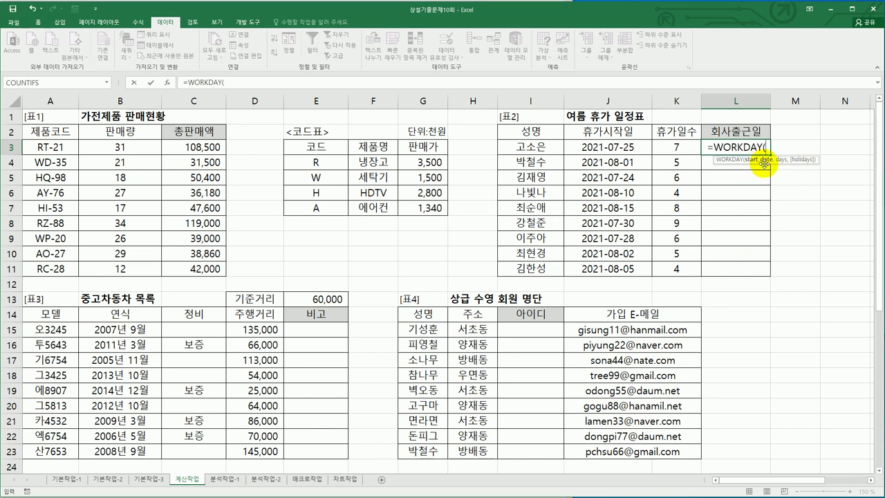
left_click(635, 146)
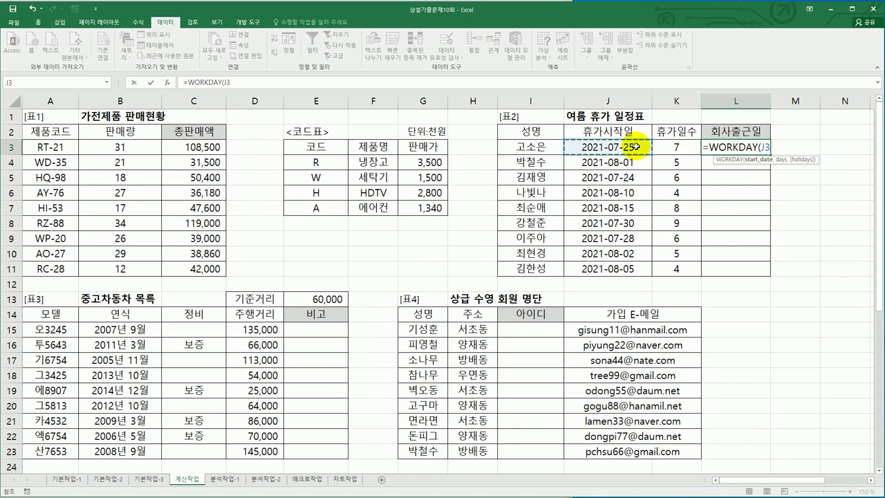
type(",")
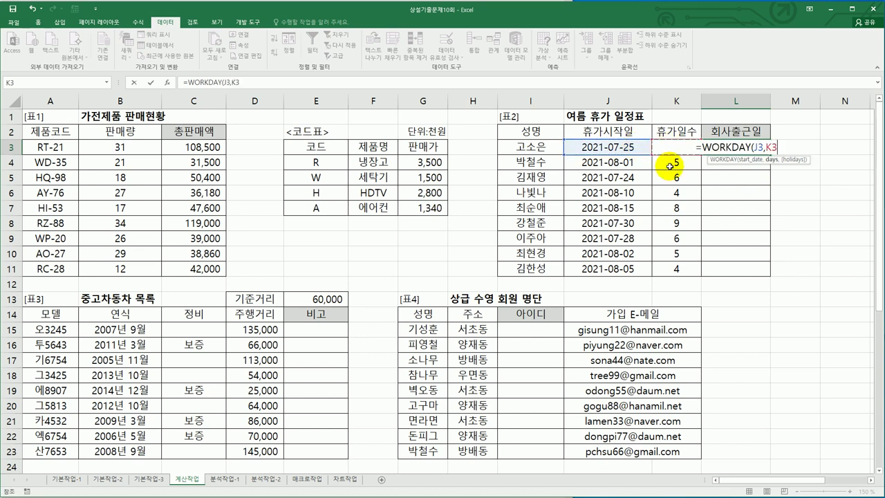
left_click(674, 147)
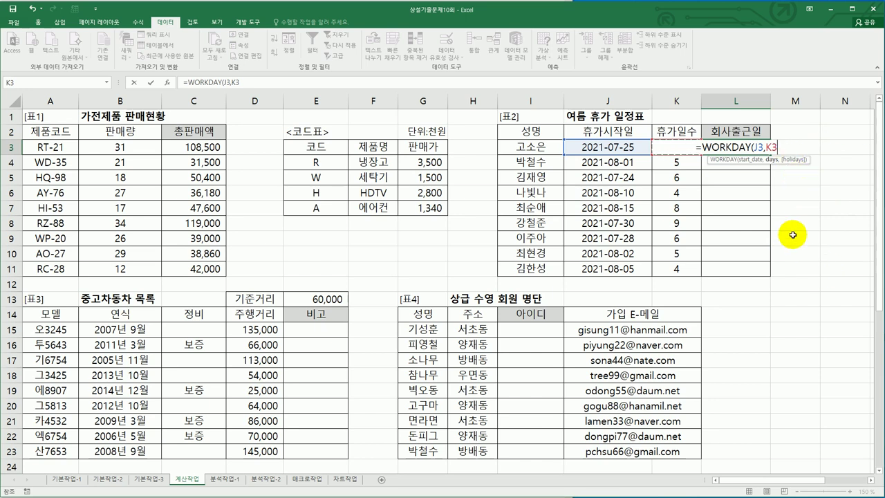
type(")")
key("Return")
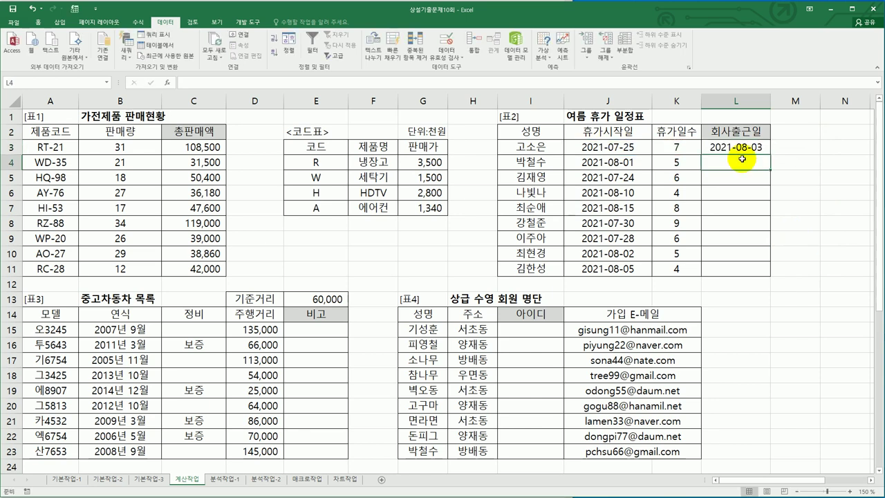
Check the start date and vacation days in J3 and K3, and fill the L3 WORKDAY formula down to L11
left_click(626, 147)
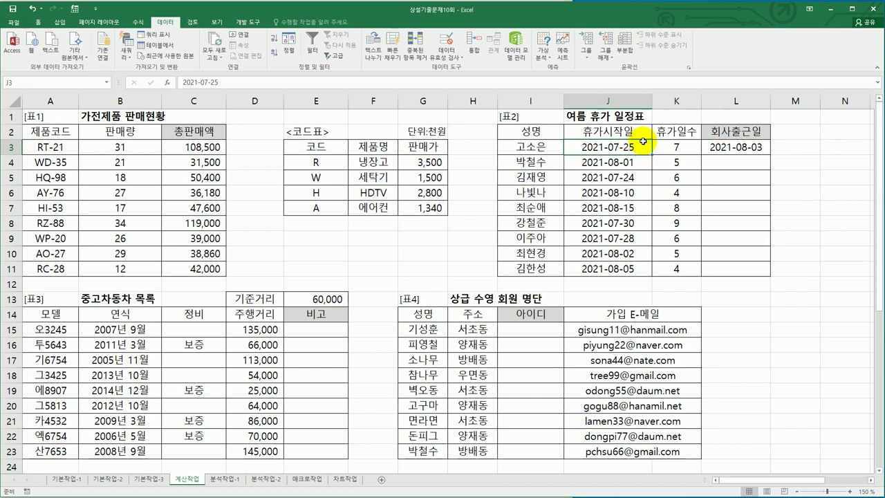
left_click(681, 144)
left_click(733, 146)
left_click_drag(770, 154, 770, 277)
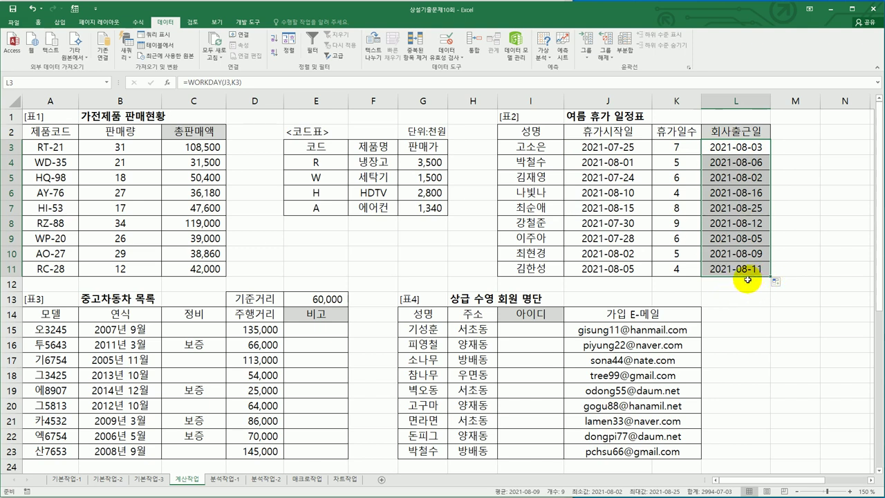
Begin an IF formula in the first 비고 cell, E15, whose test subtracts the absolute reference $E$13 from D15
key("alt+Tab")
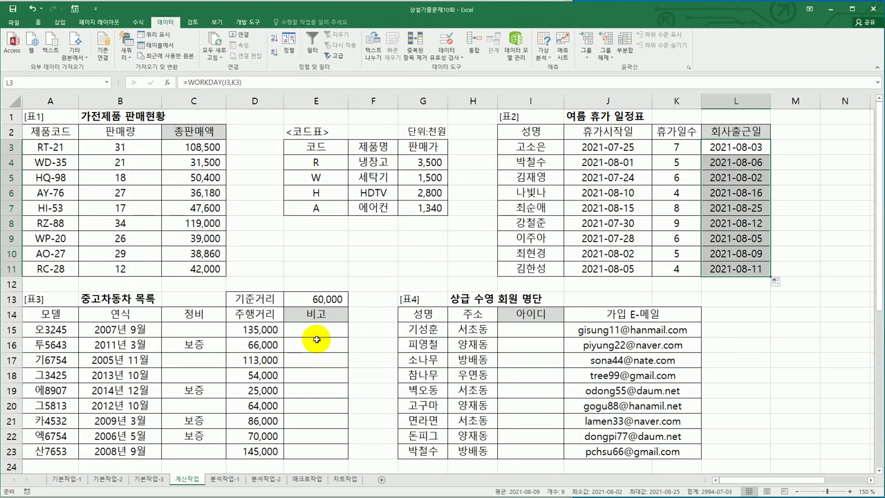
left_click(316, 330)
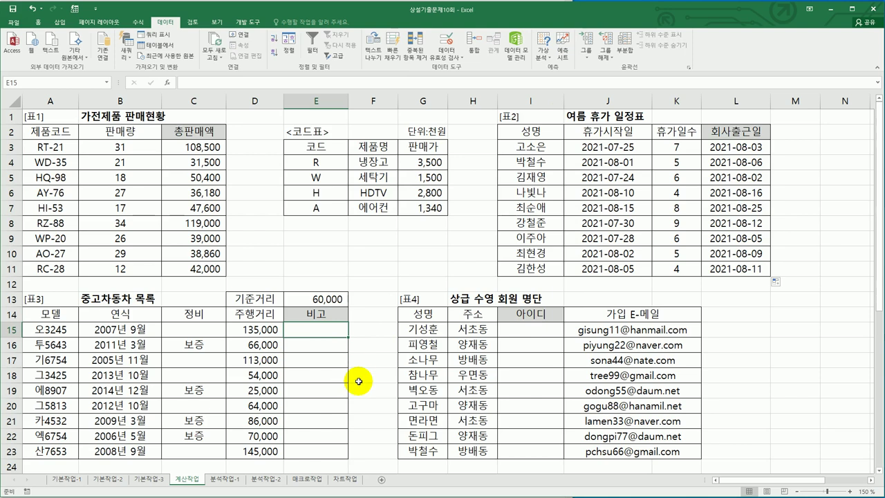
type("=if(")
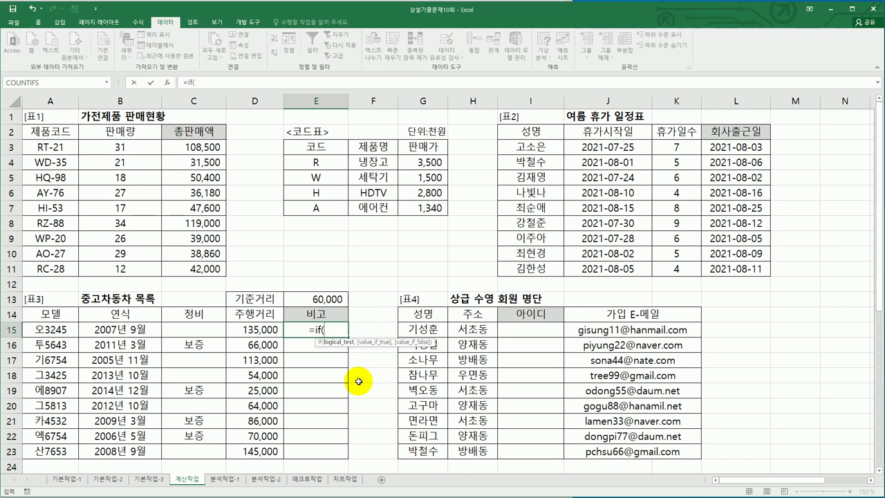
left_click(257, 332)
type("-")
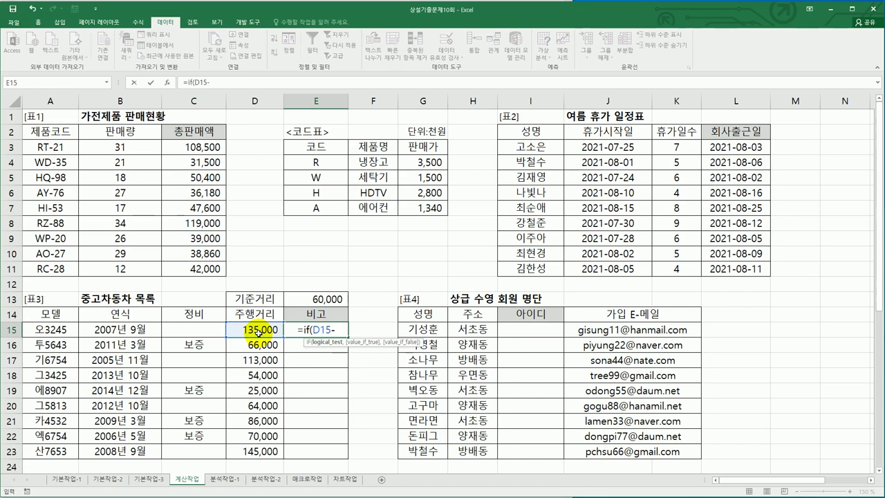
left_click(303, 299)
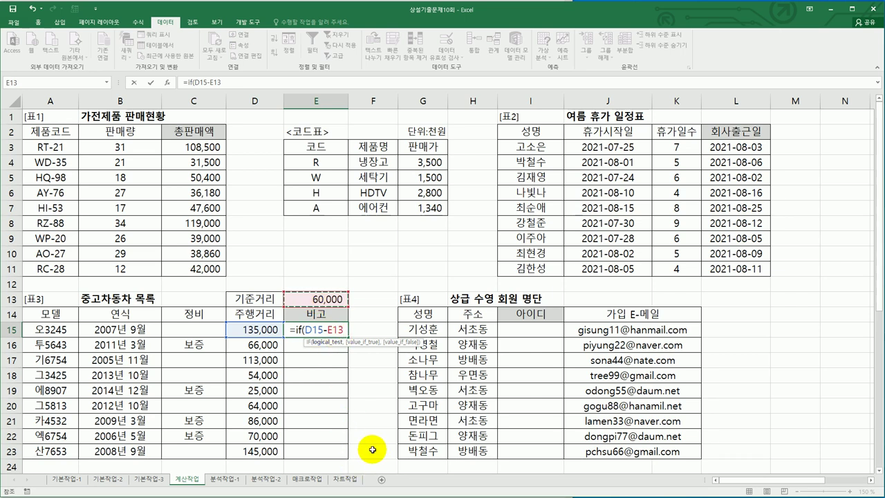
key("F4")
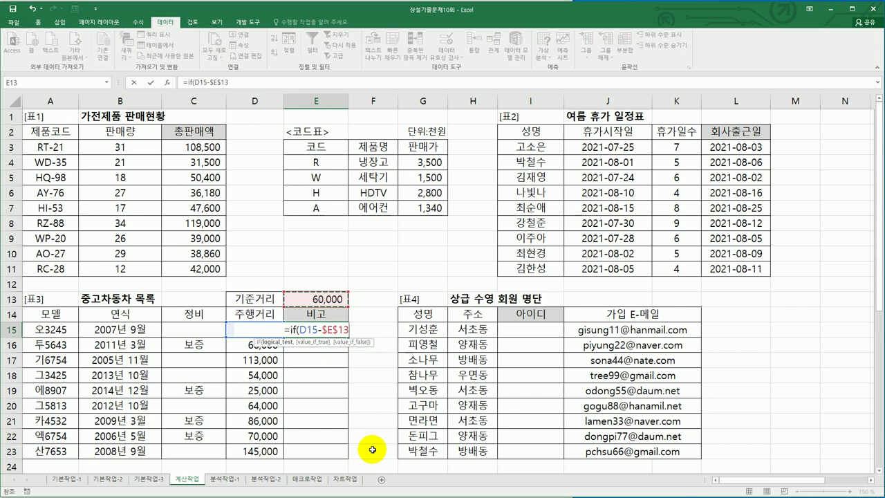
Complete the E15 IF test with <=0 and give "최상급" as the value if true
type("<")
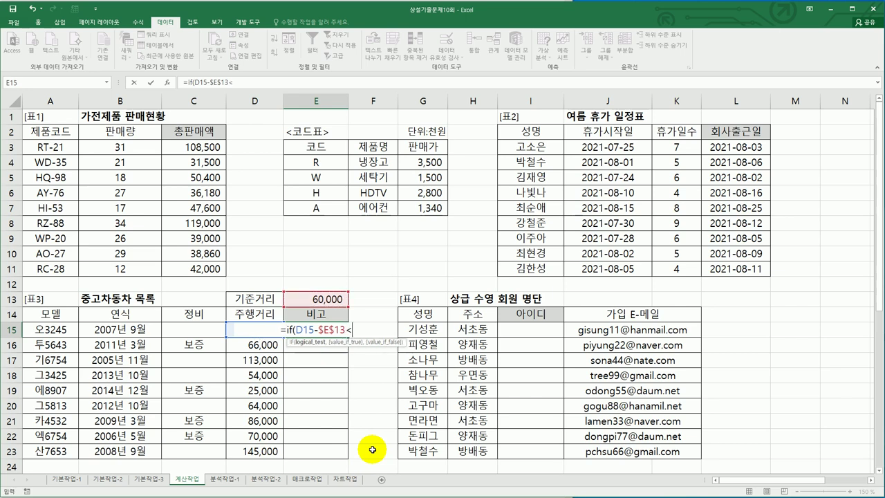
type("=0")
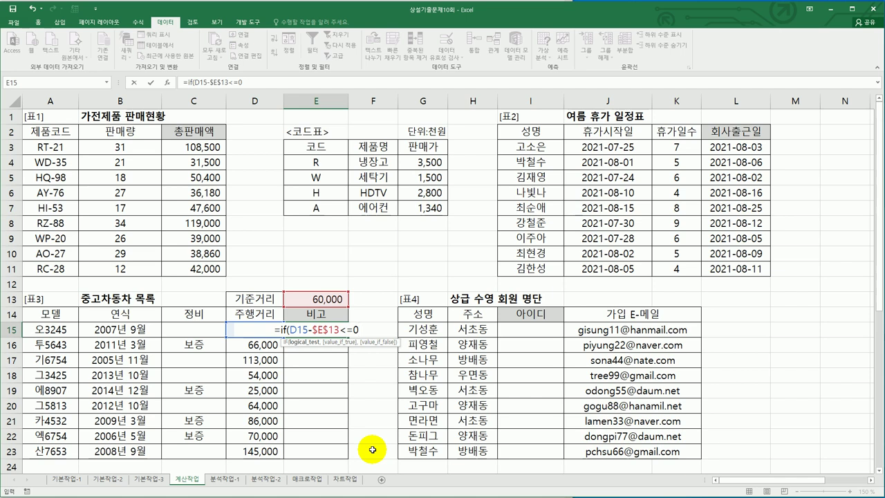
type(",")
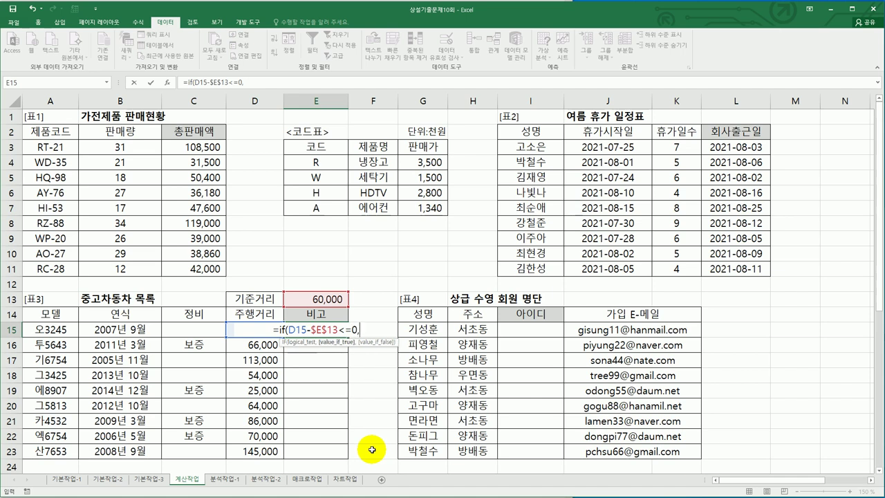
type("\"초")
type("상급\",")
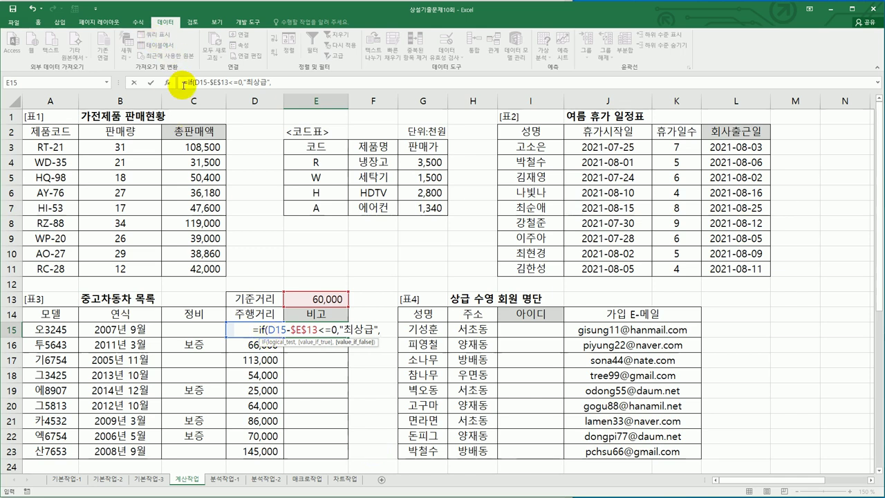
Nest a copy of the IF clause as the false argument in E15, with the limit 20000 and the result "상급"
left_click_drag(258, 330, 394, 331)
key("ctrl+c")
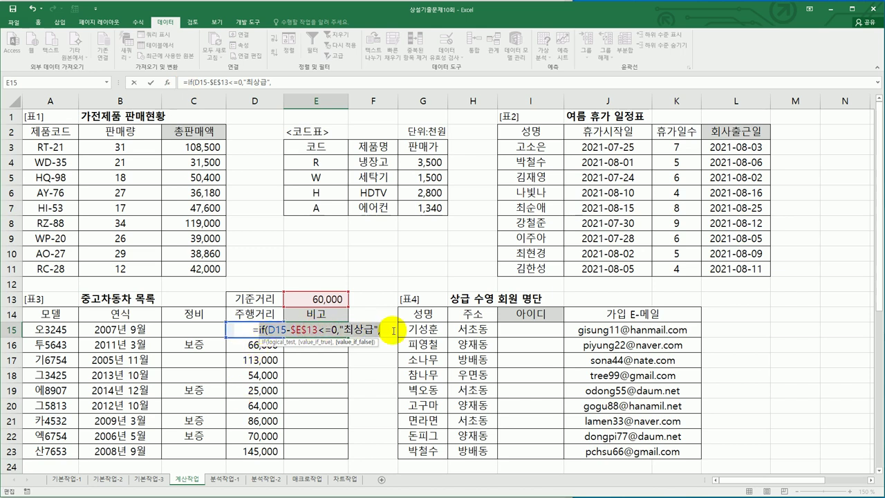
left_click(389, 331)
key("ctrl+v")
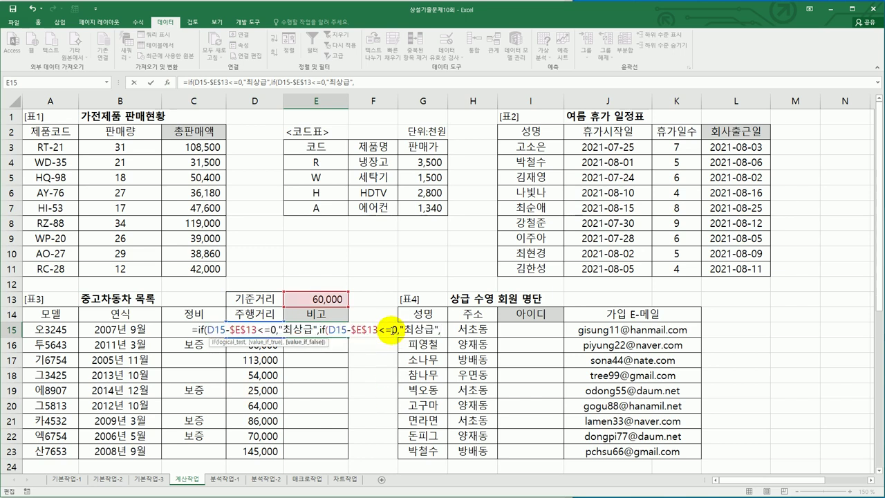
double_click(393, 330)
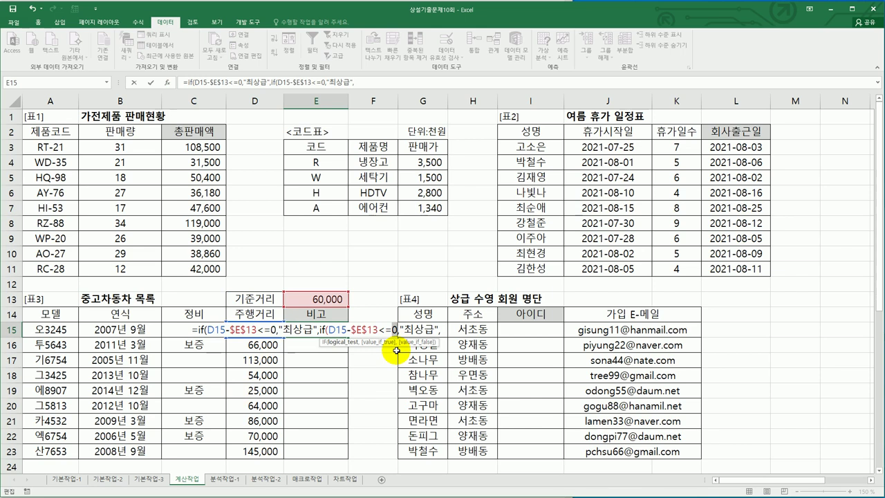
type("20000")
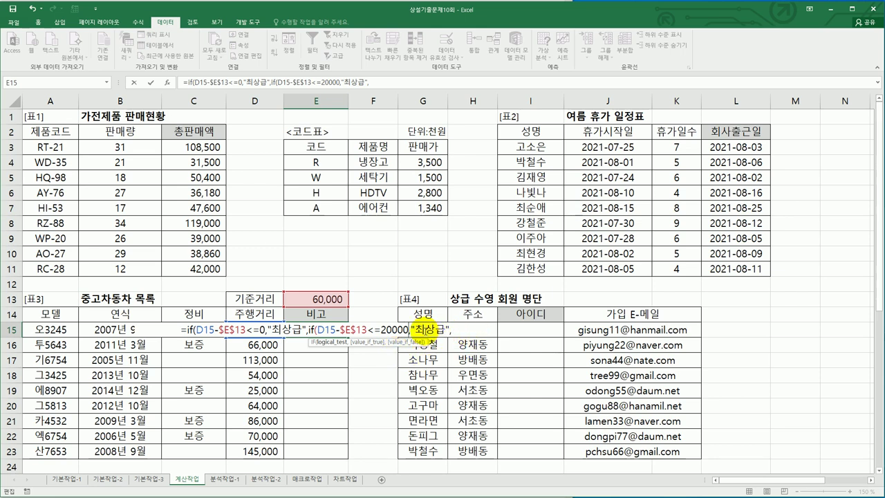
left_click(422, 329)
key("BackSpace")
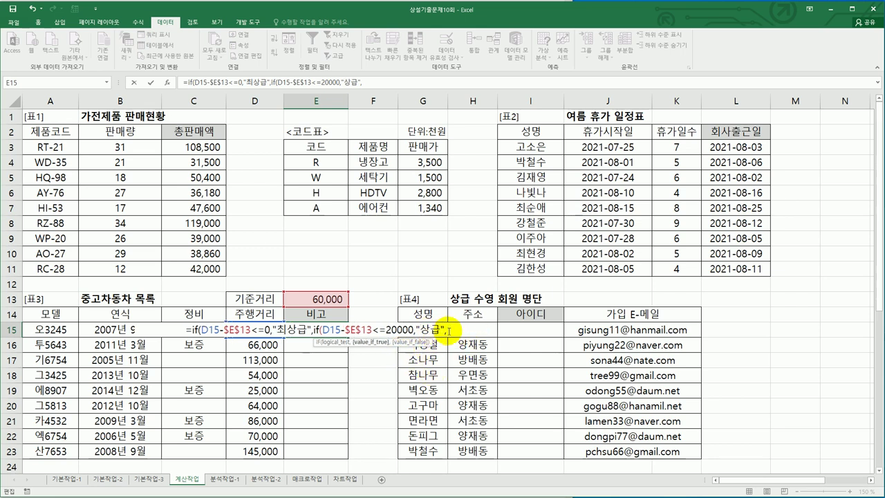
Finish the nested IF in E15 with an empty string "" as the last result and fill it down to E23
left_click(450, 329)
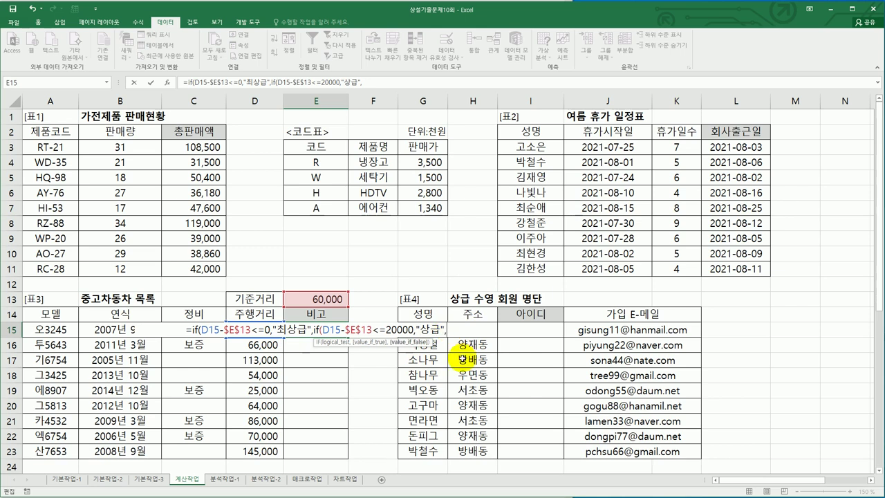
type("\"\"")
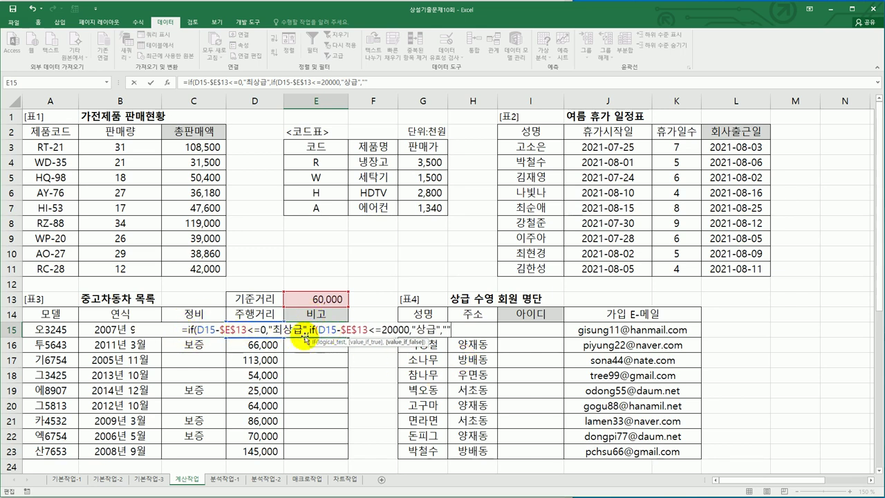
type("))")
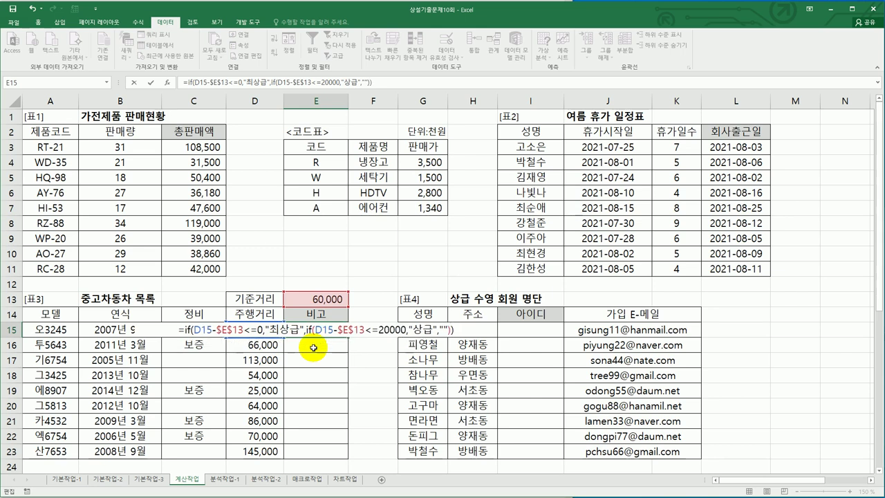
key("ctrl+Return")
left_click_drag(348, 337, 332, 459)
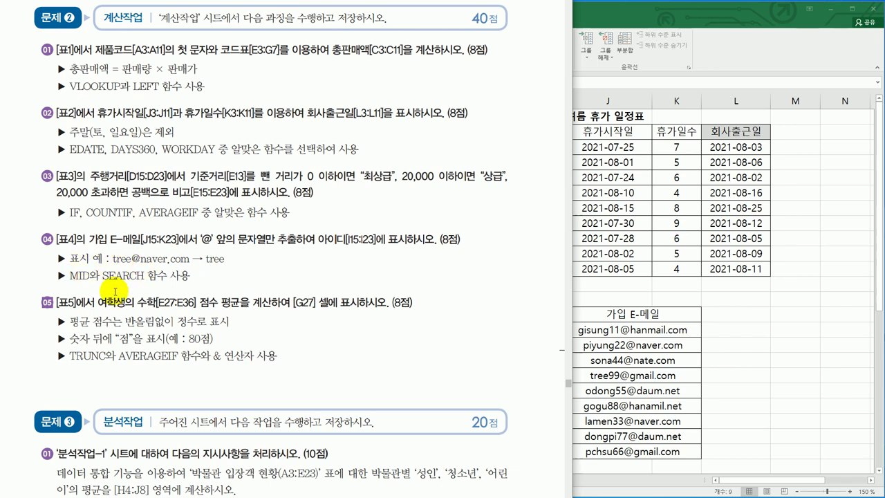
Enter =SEARCH("@",J15,1) in the first 아이디 cell, I15, of table 4
left_click(761, 350)
left_click(521, 331)
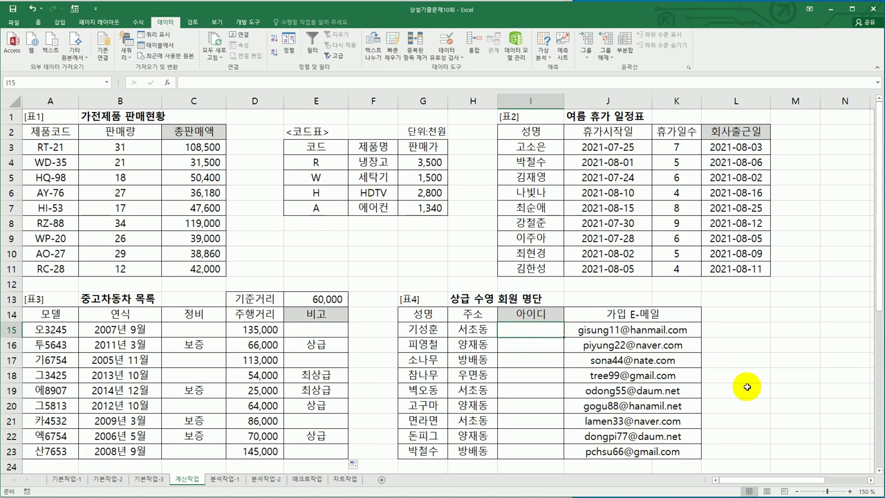
type("=")
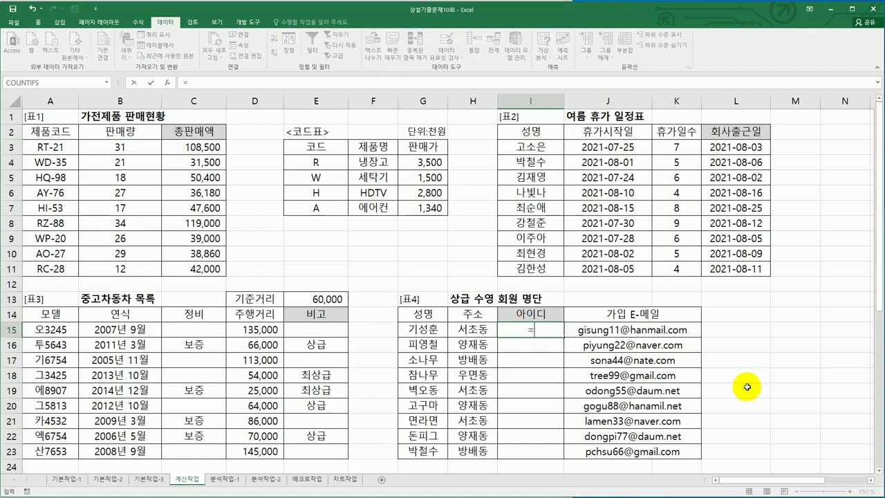
type("se")
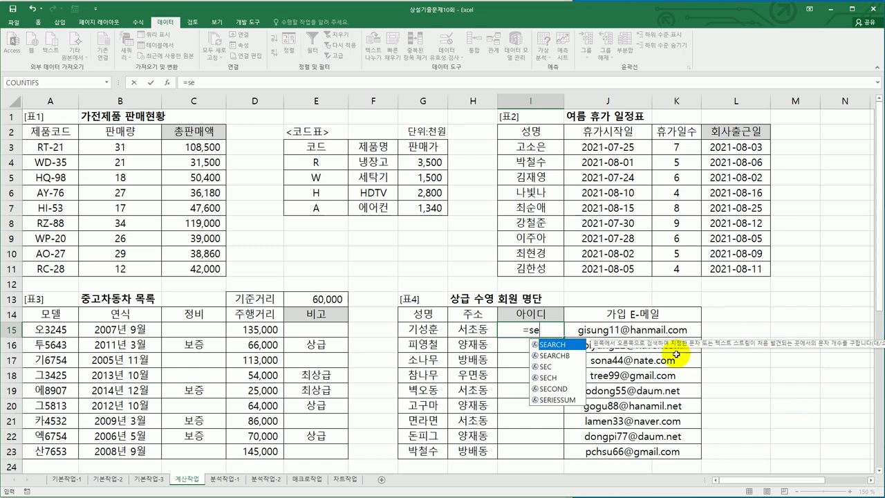
key("Tab")
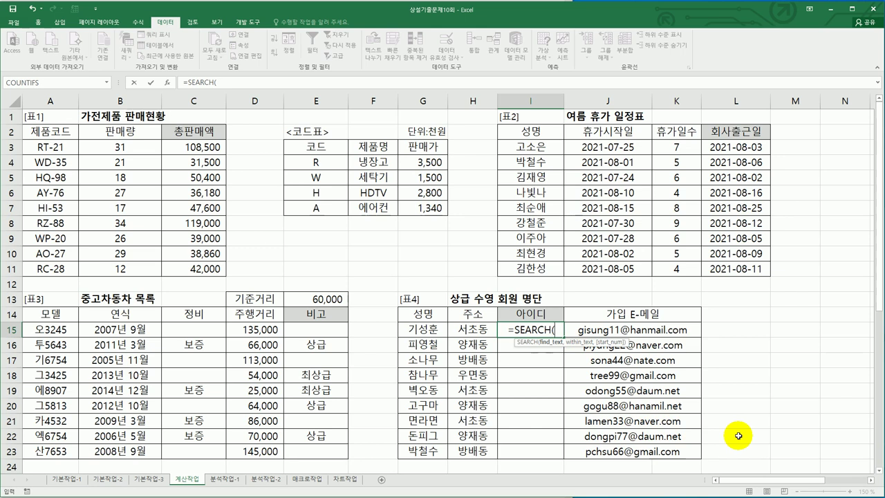
type("\"@\",")
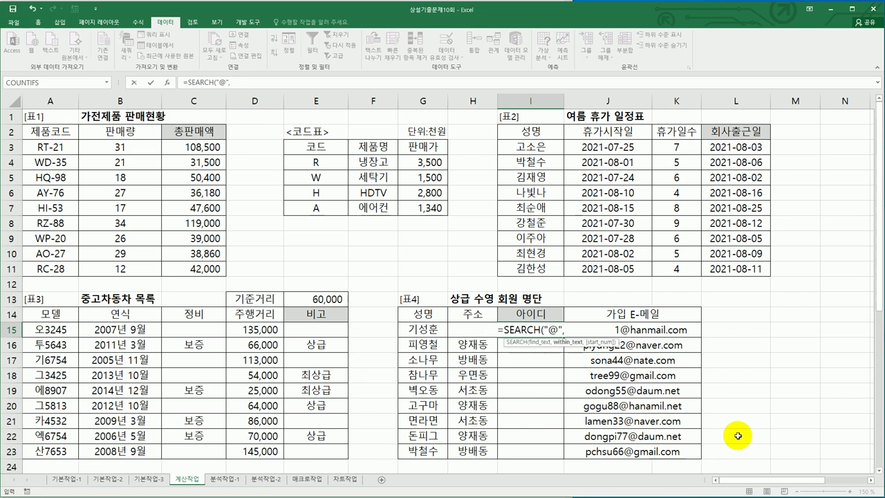
left_click(673, 330)
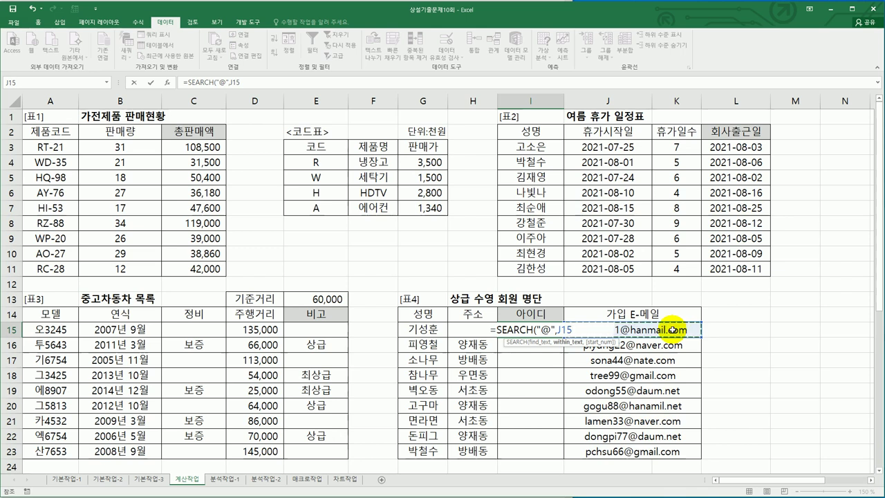
type(",")
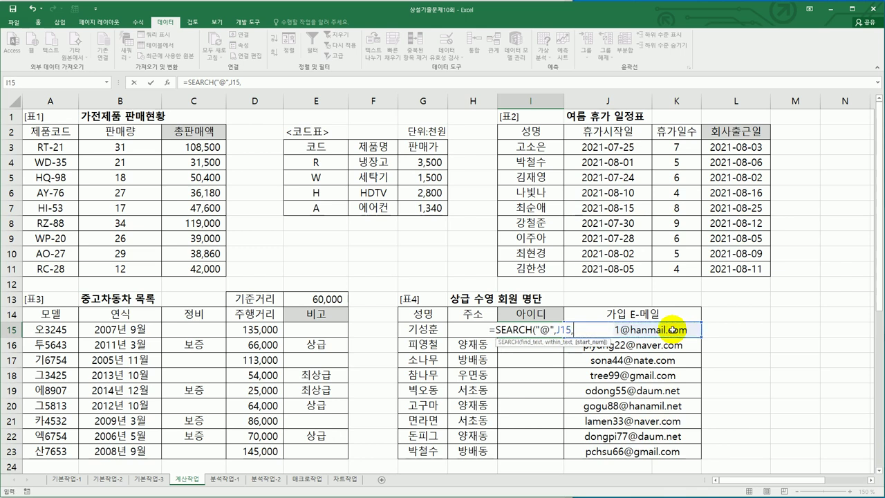
type("1")
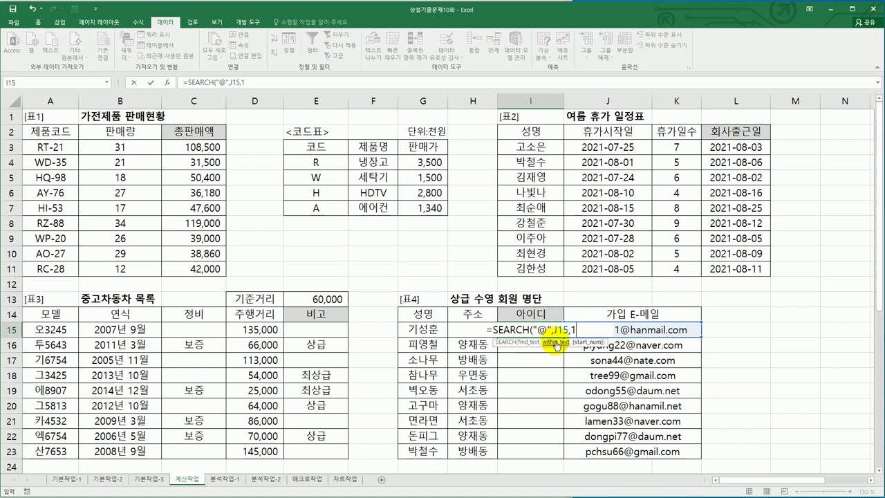
type(")")
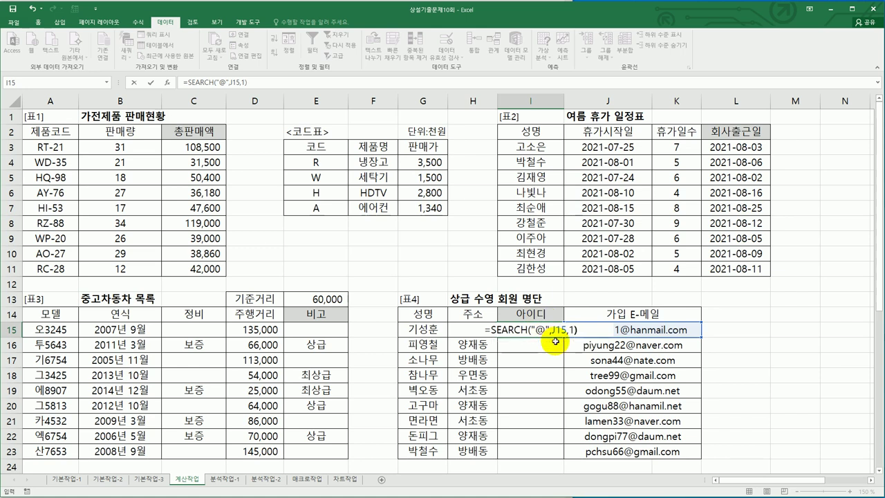
key("Return")
Fill the I15 SEARCH formula down to I23 and check the @ positions in I15 and I17 against their e-mails
left_click(552, 332)
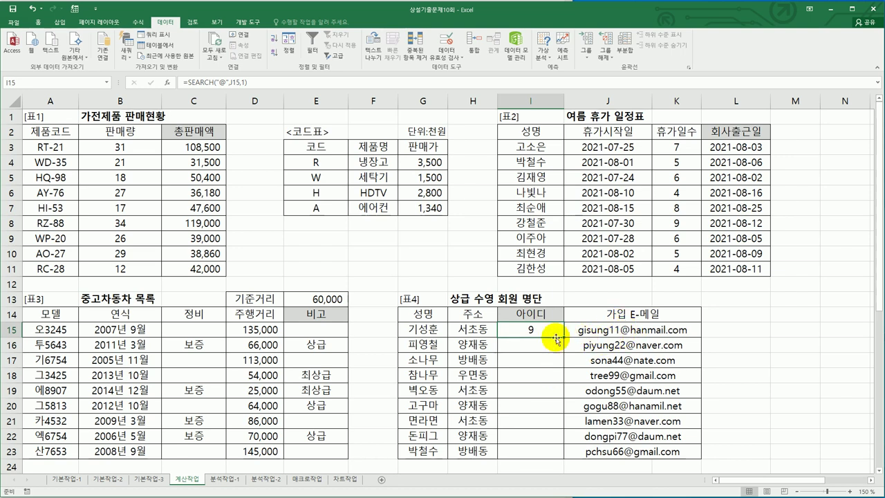
left_click_drag(563, 338, 567, 462)
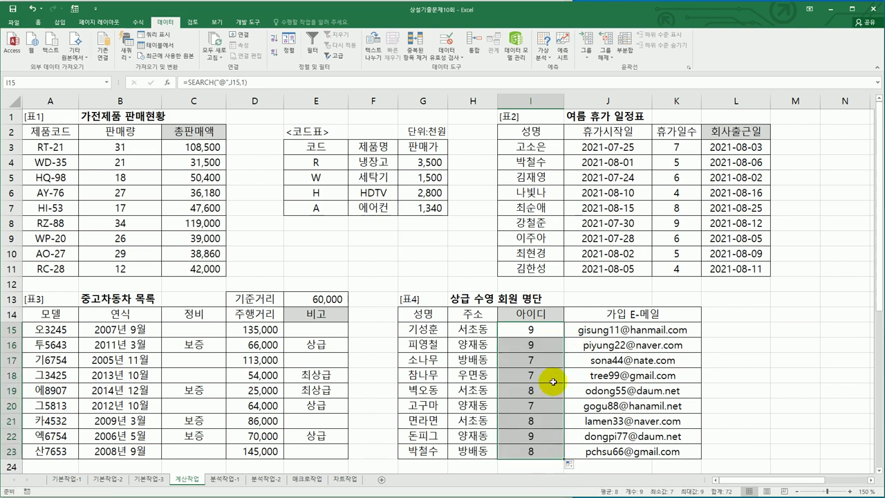
left_click(533, 359)
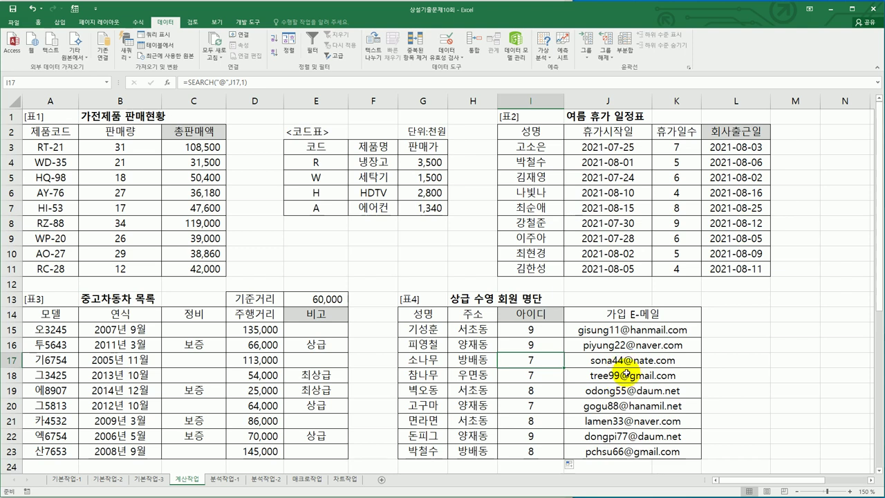
left_click(550, 330)
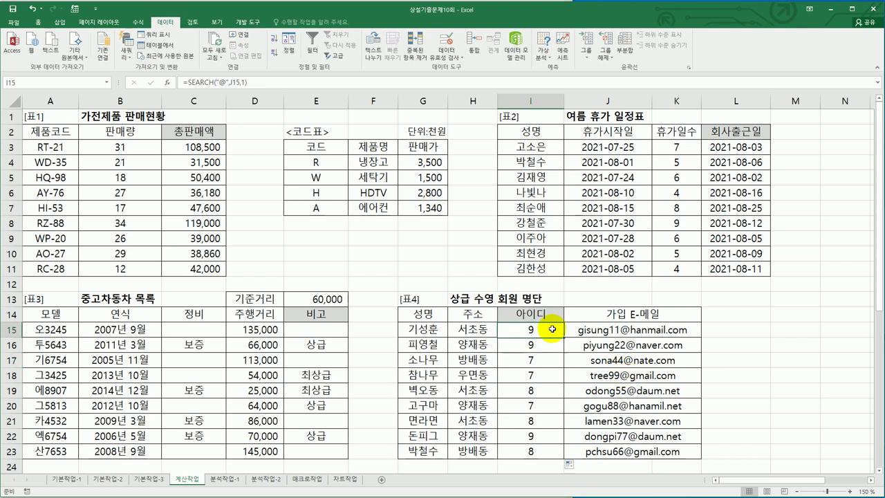
left_click(533, 362)
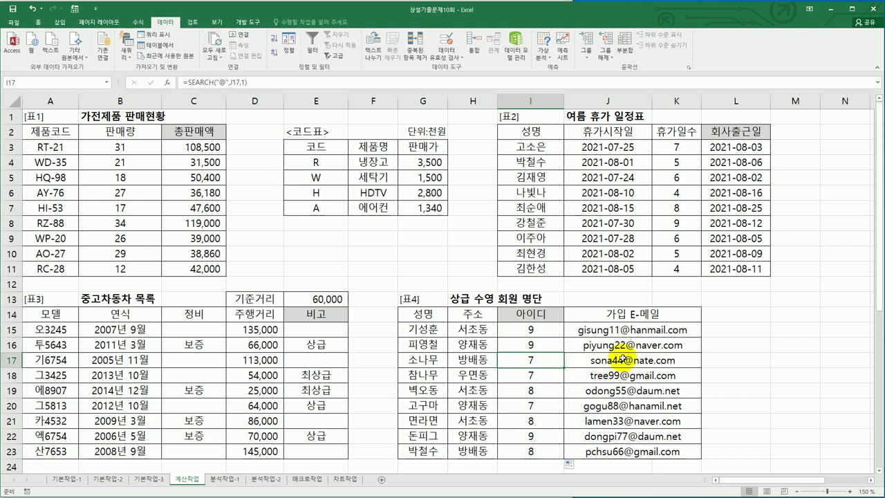
Subtract 1 from the SEARCH formula in I15, making it =SEARCH("@",J15,1)-1, and fill it down to I23
left_click(533, 329)
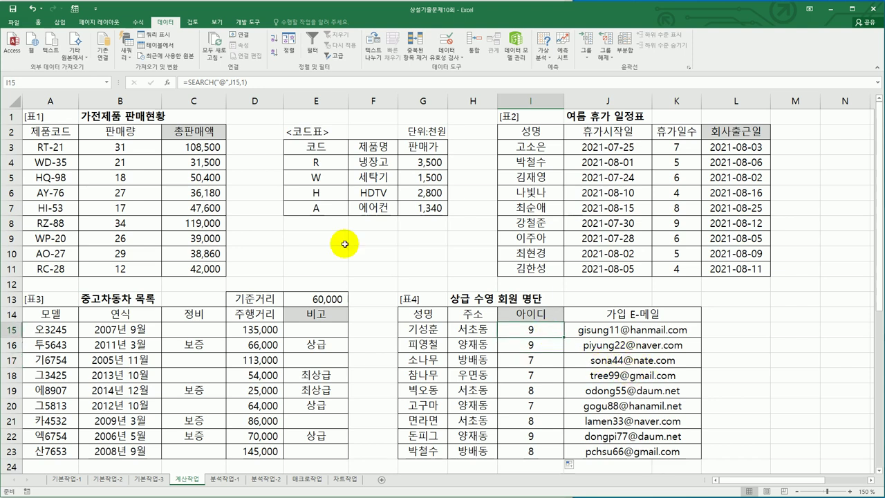
left_click(271, 78)
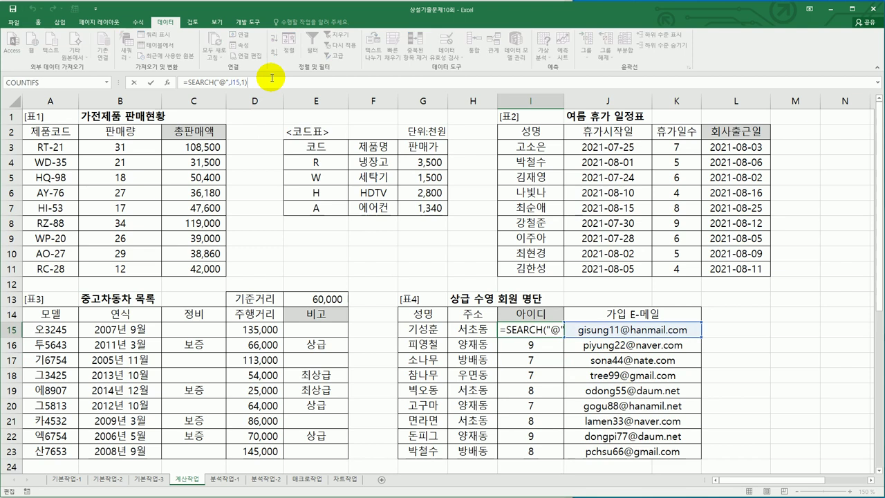
type("-1")
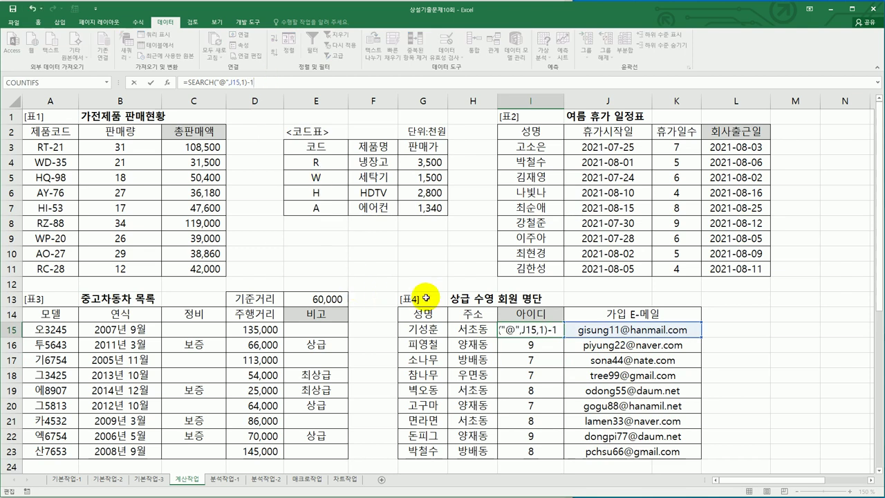
key("Return")
left_click(546, 330)
left_click_drag(563, 367, 566, 457)
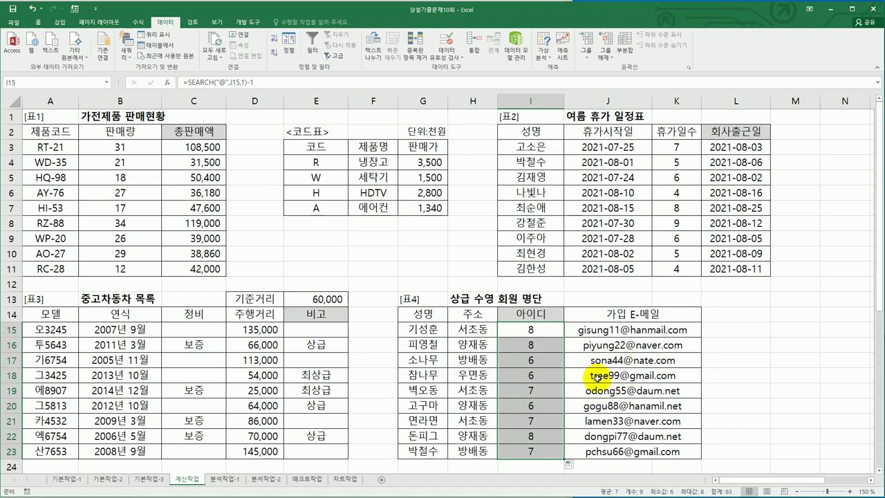
Nest the I15 formula in MID as the character count: =MID(J15,1,SEARCH("@",J15,1)-1)
left_click(517, 331)
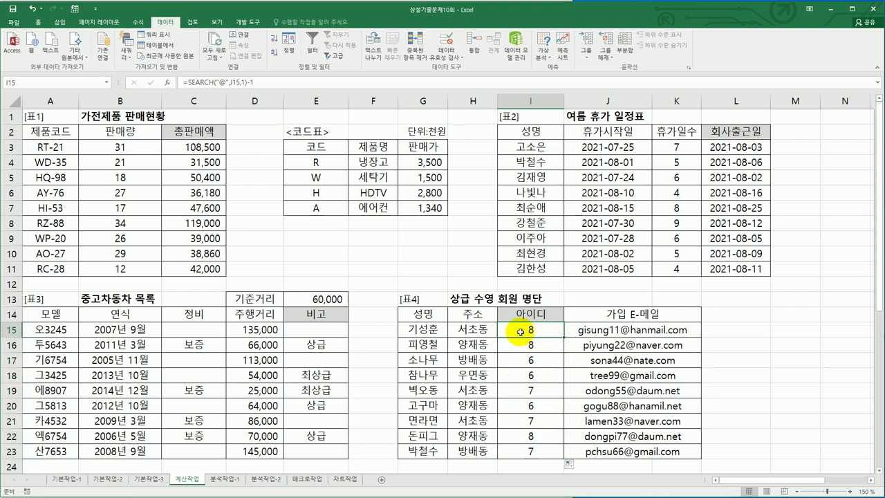
key("alt+Tab")
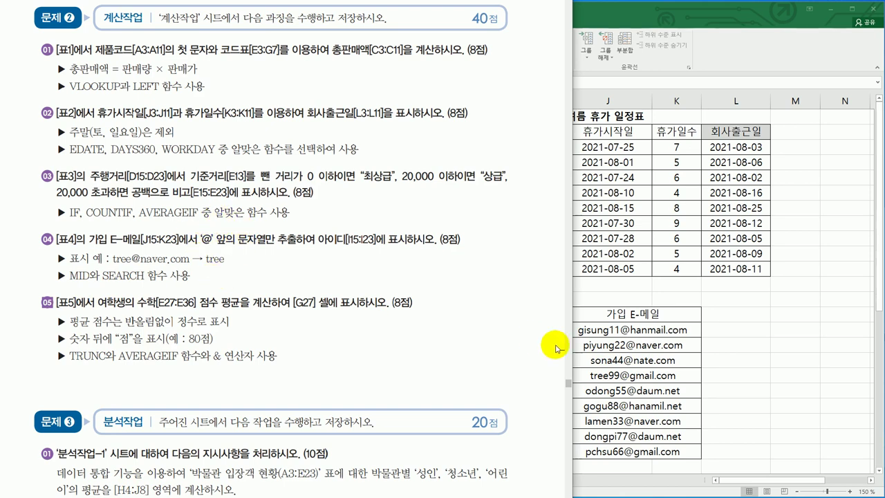
key("alt+Tab")
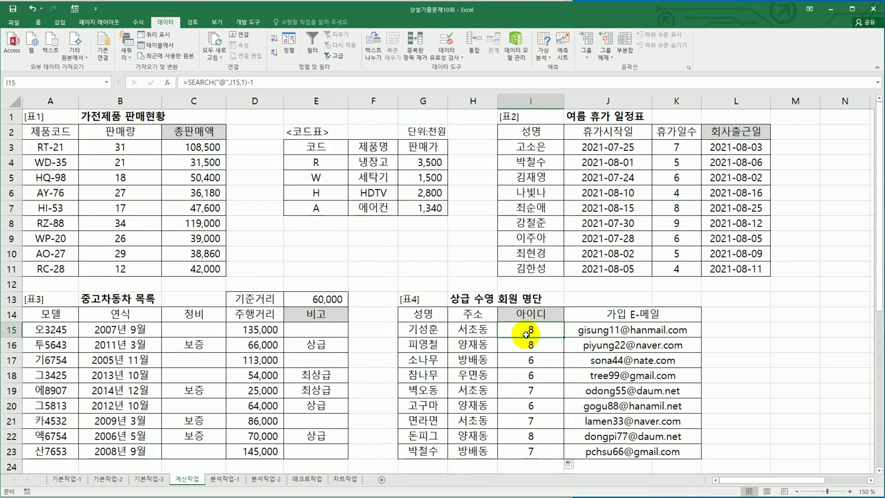
double_click(518, 331)
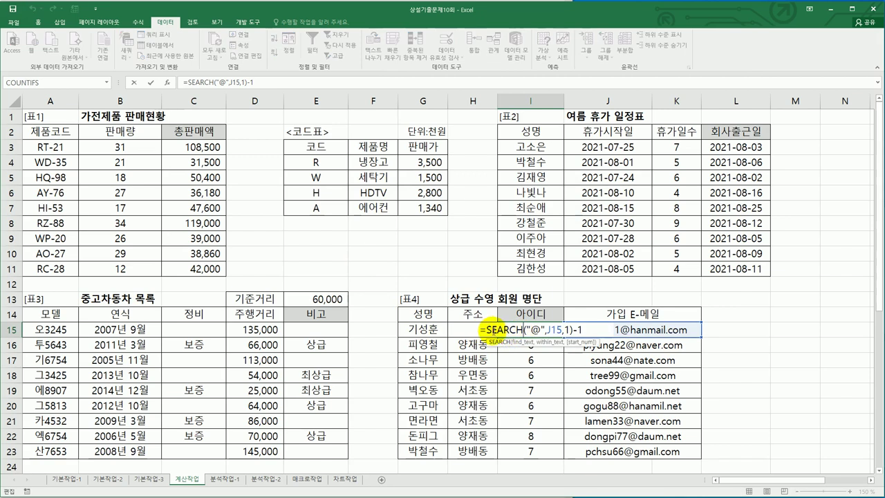
type("mid(")
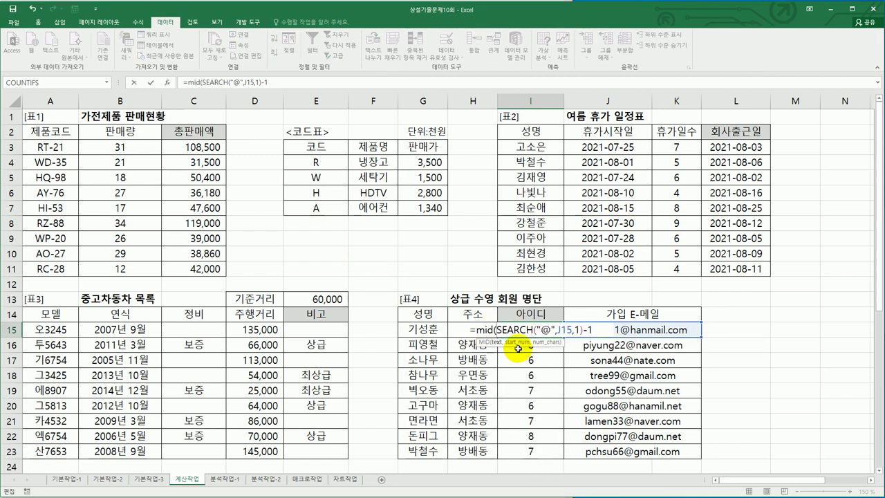
left_click(654, 331)
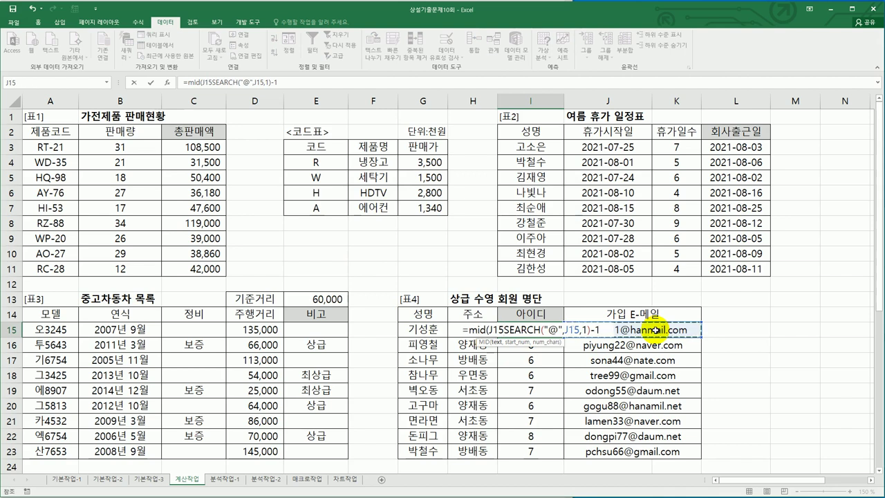
type(",")
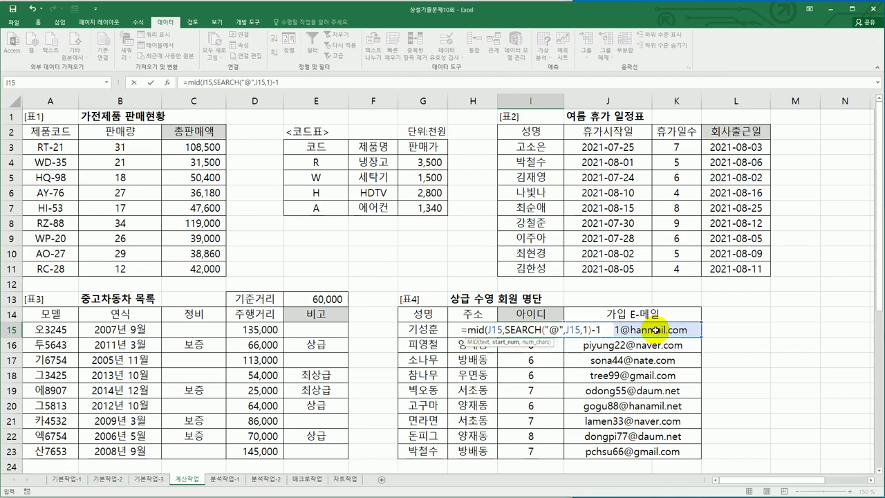
type("1,")
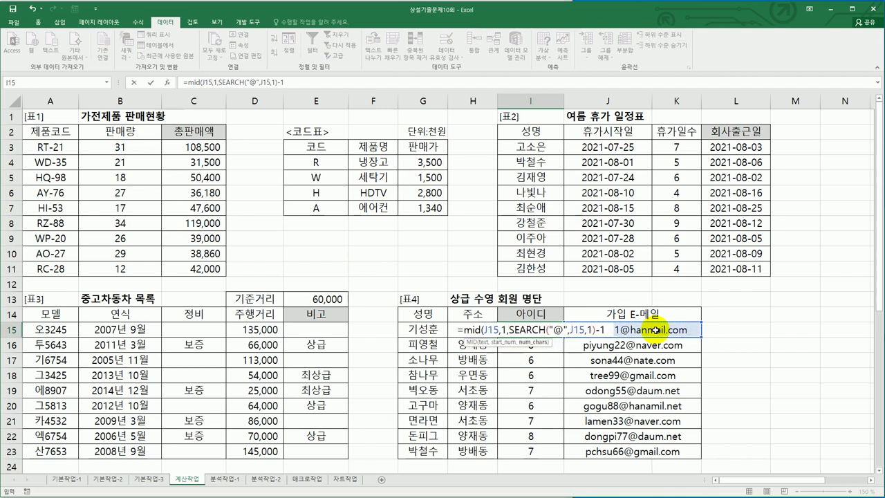
left_click(604, 330)
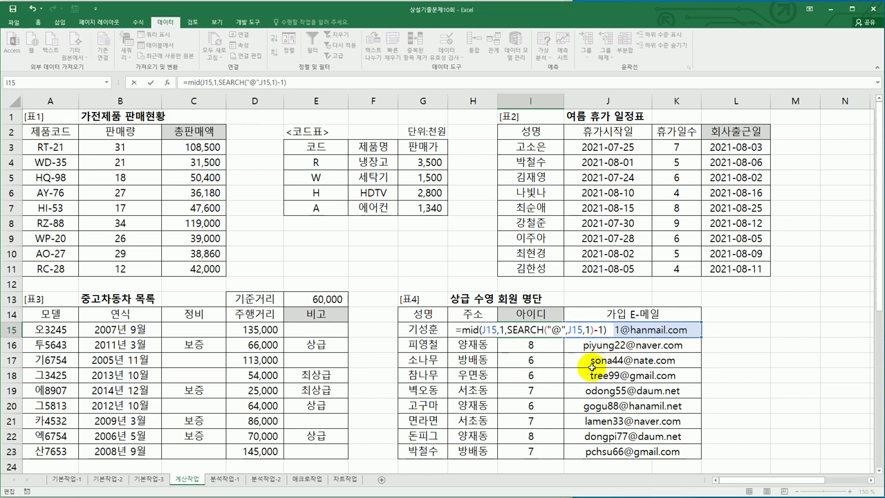
key("ctrl+Return")
Fill the MID formula from I15 down through I23 in the 아이디 column
left_click_drag(562, 338, 563, 457)
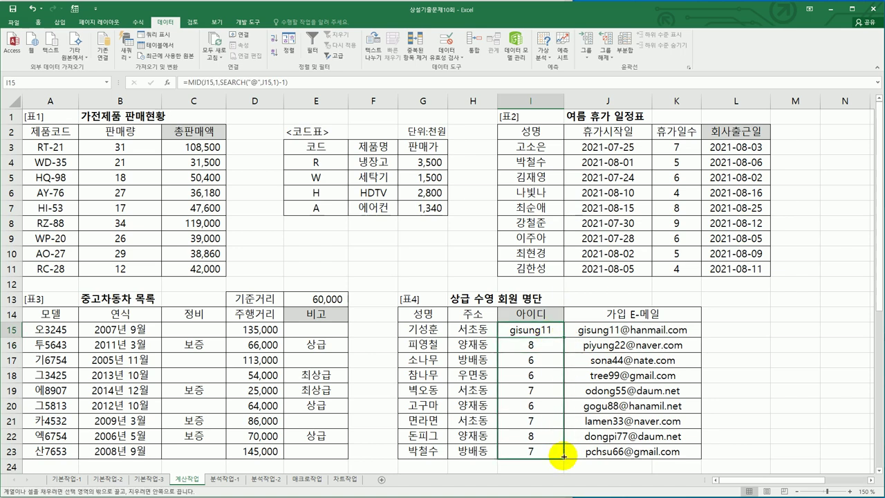
left_click_drag(564, 457, 564, 457)
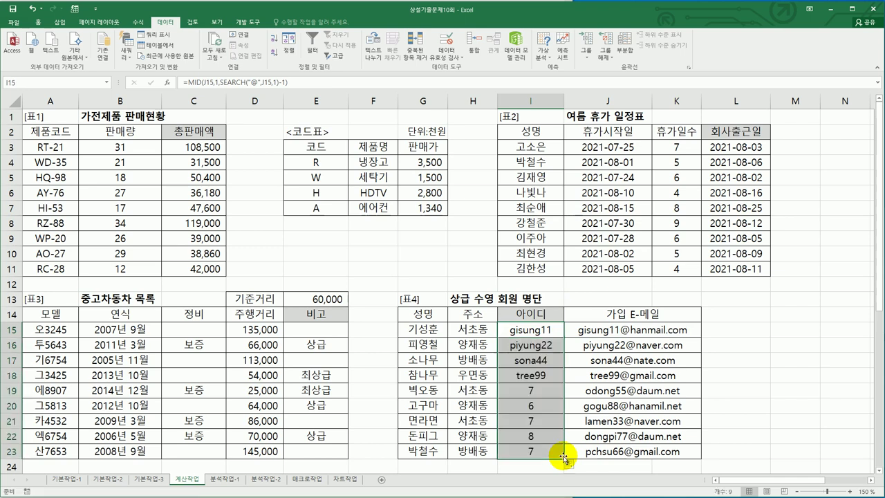
left_click(529, 455)
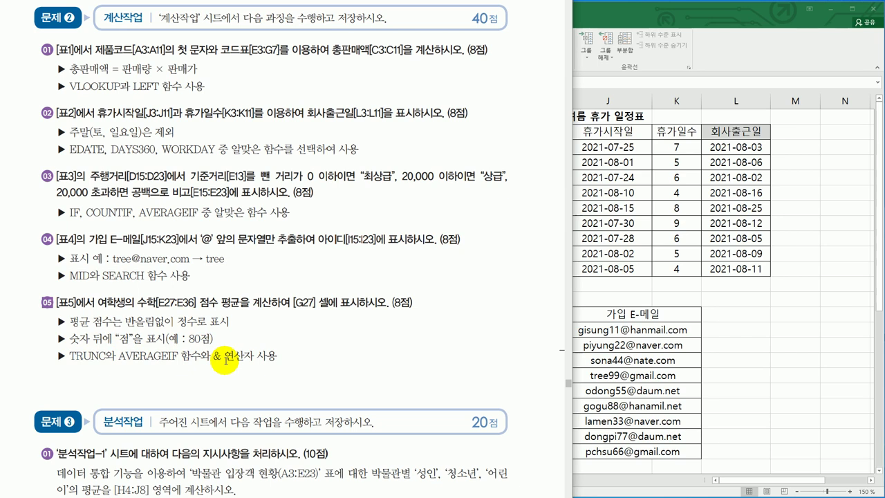
Start a TRUNC formula with a nested AVERAGEIF in the 여학생 수학 평균점수 cell, G27, of table 5
scroll(718, 387, "down", 2)
scroll(718, 387, "down", 3)
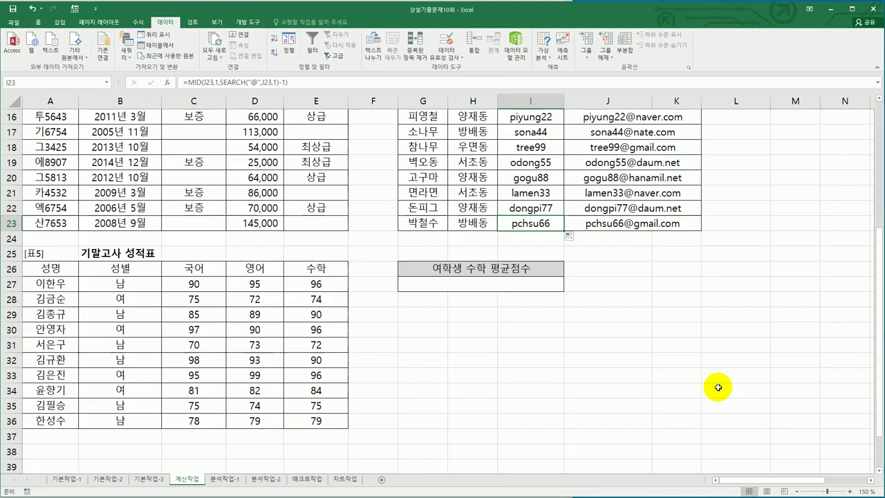
left_click(531, 296)
left_click(523, 285)
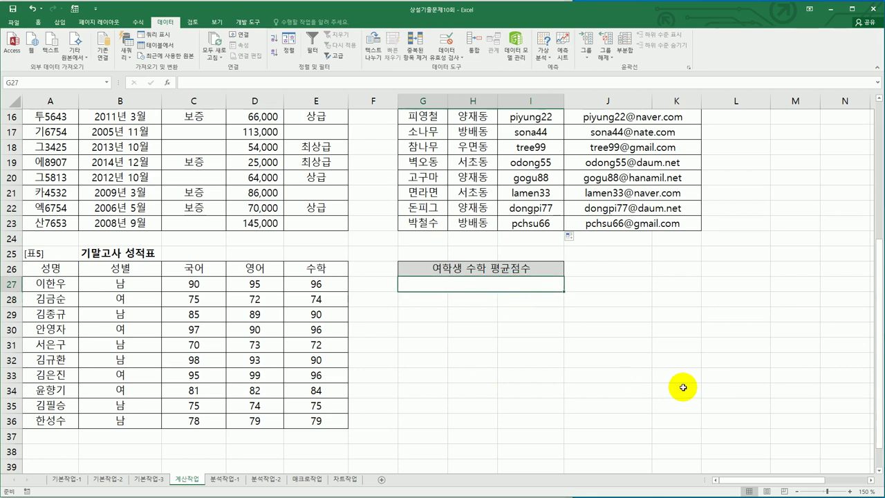
type("=")
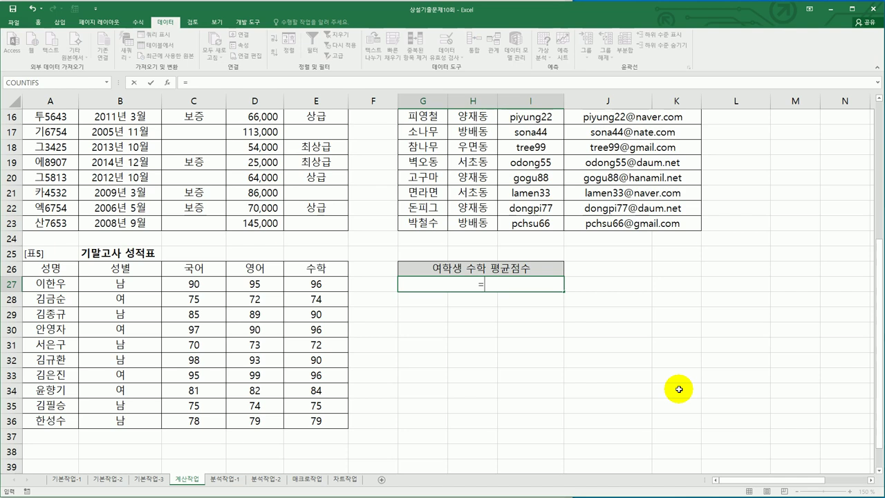
type("tr")
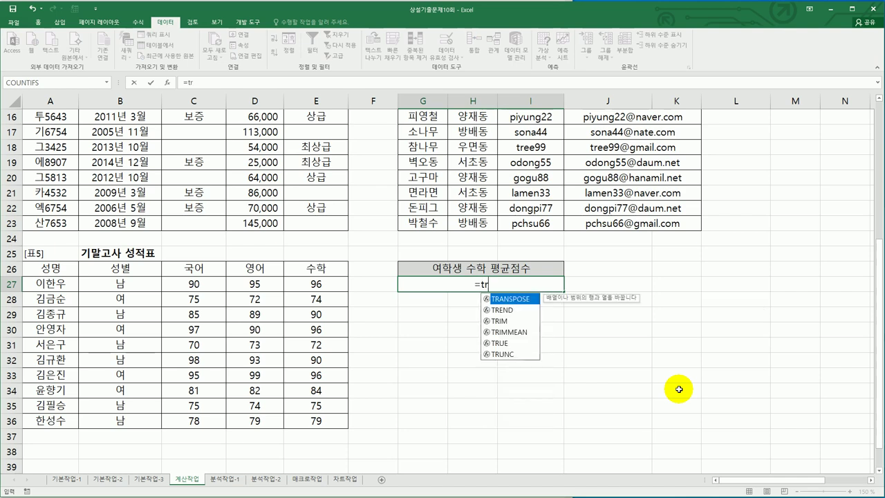
type("u")
key("Down")
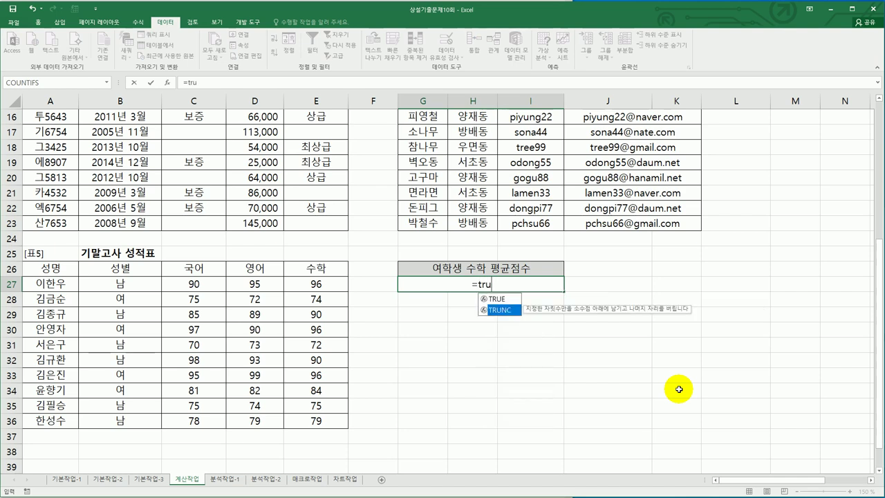
key("Tab")
type("ave")
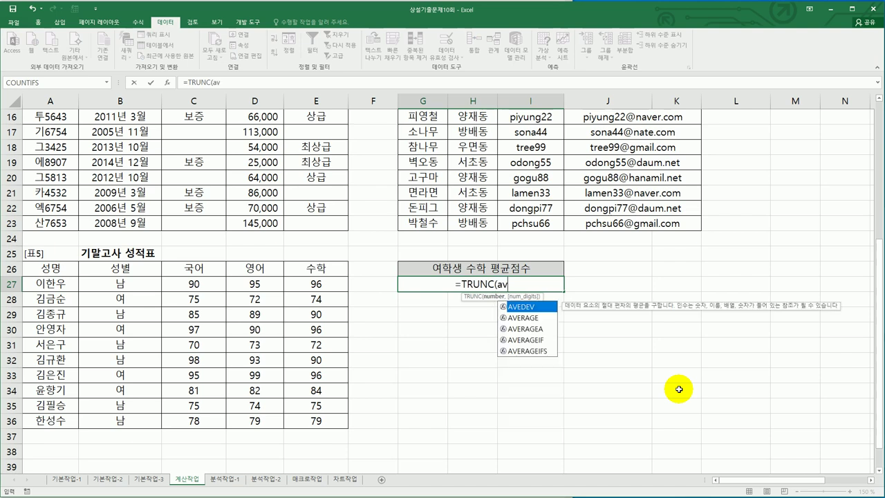
key("Down")
key("Down")
key("Down")
key("Tab")
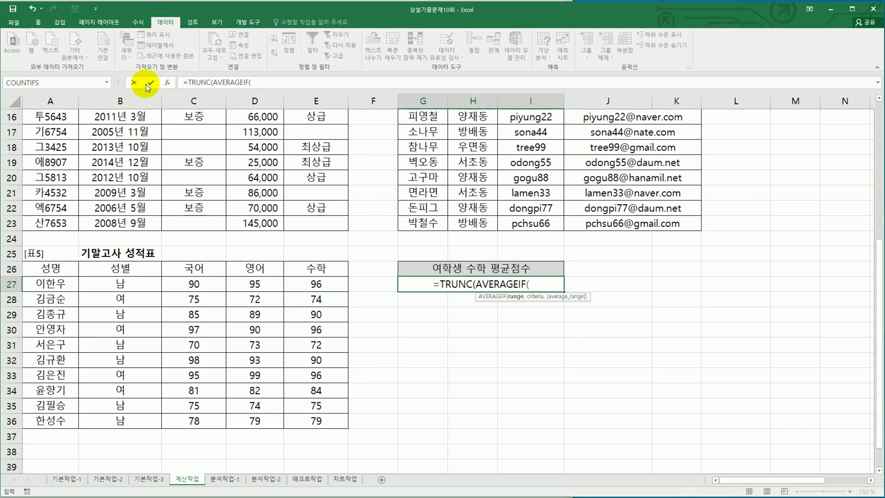
Set the AVERAGEIF arguments to range B27:B36, criteria "여" and average range E27:E36, and accept the formula with its missing closing parenthesis added
left_click(166, 82)
left_click_drag(531, 170, 648, 321)
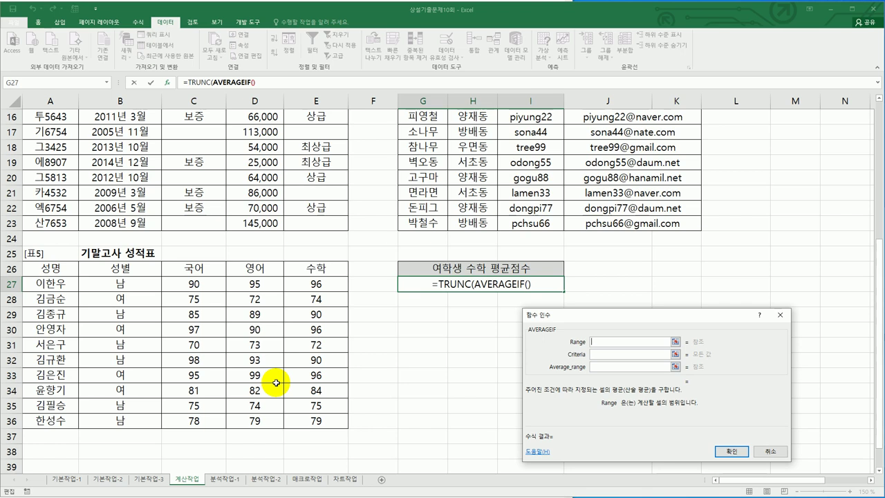
left_click_drag(119, 283, 118, 420)
left_click(599, 357)
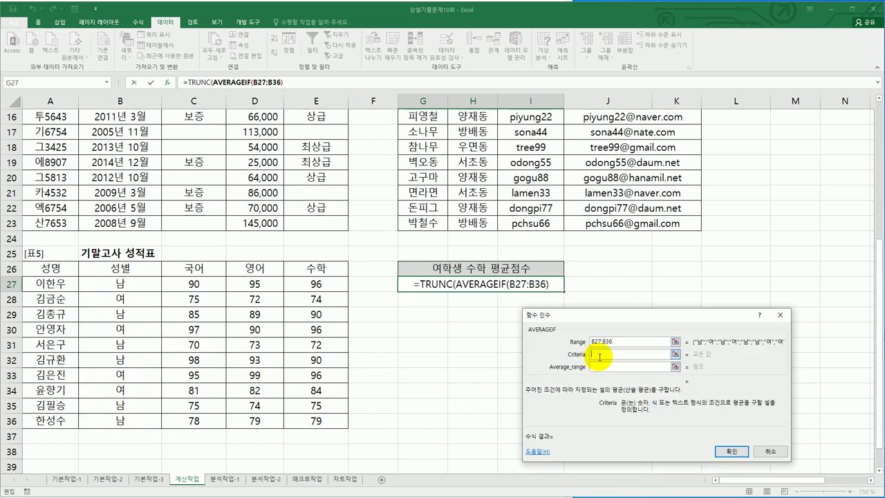
type("du")
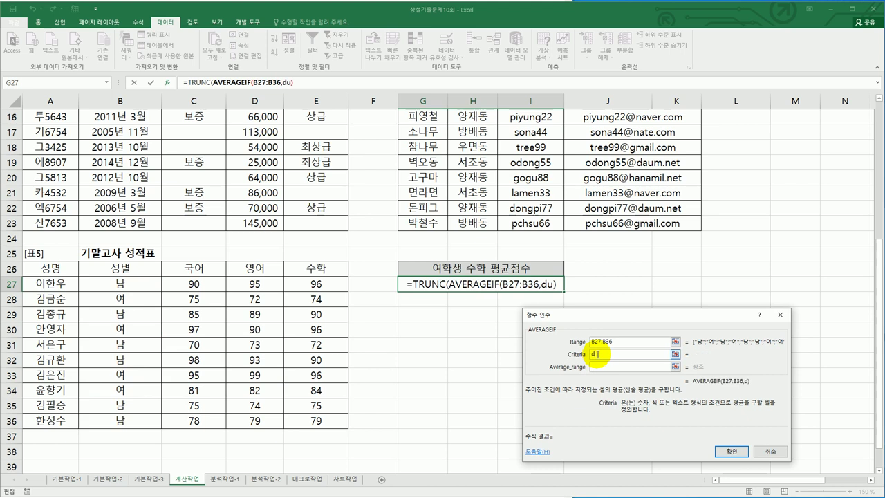
key("BackSpace")
key("BackSpace")
type("여")
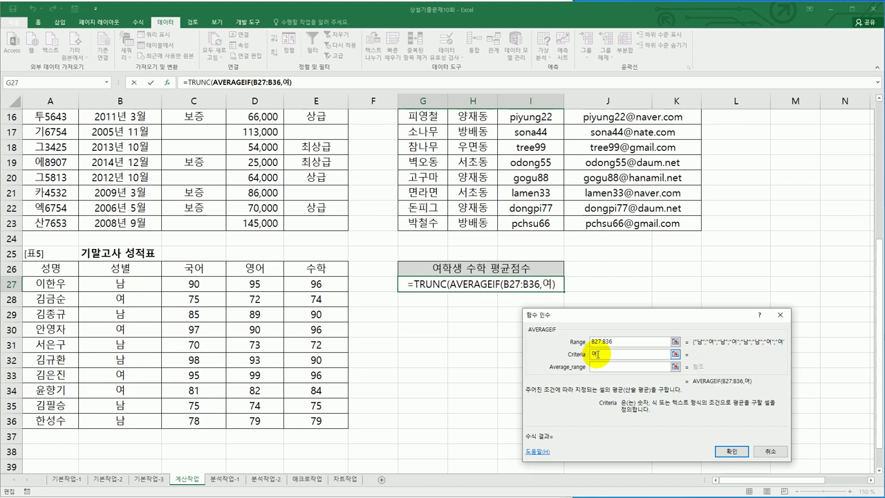
left_click(603, 367)
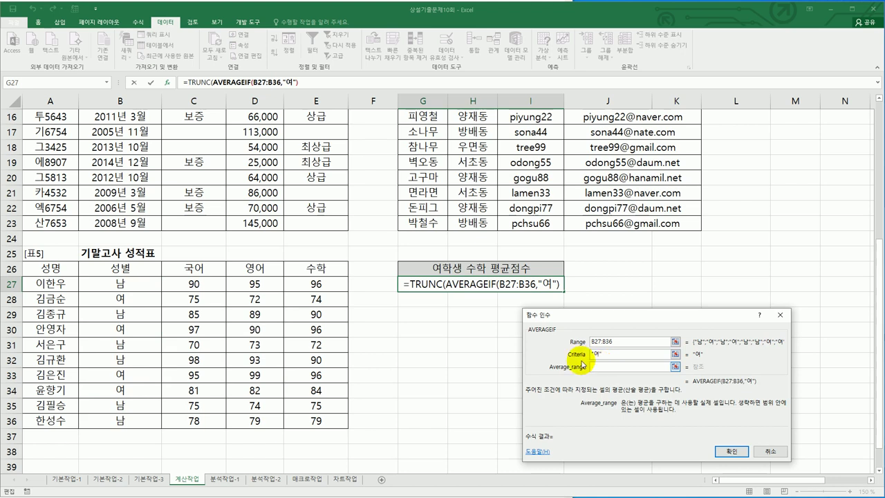
left_click_drag(342, 289, 345, 423)
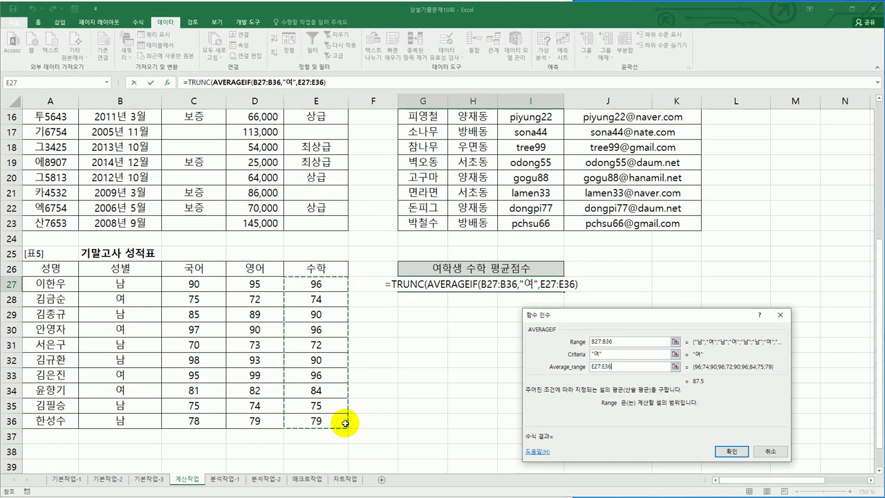
left_click(731, 450)
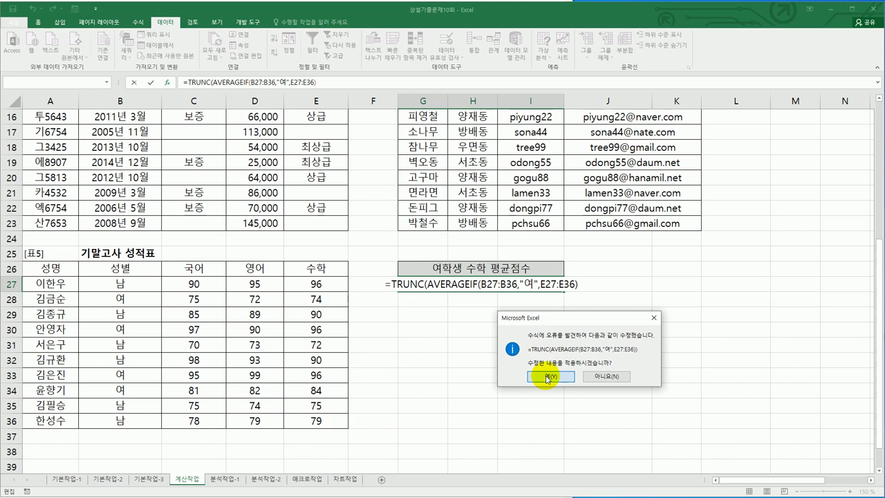
left_click(547, 378)
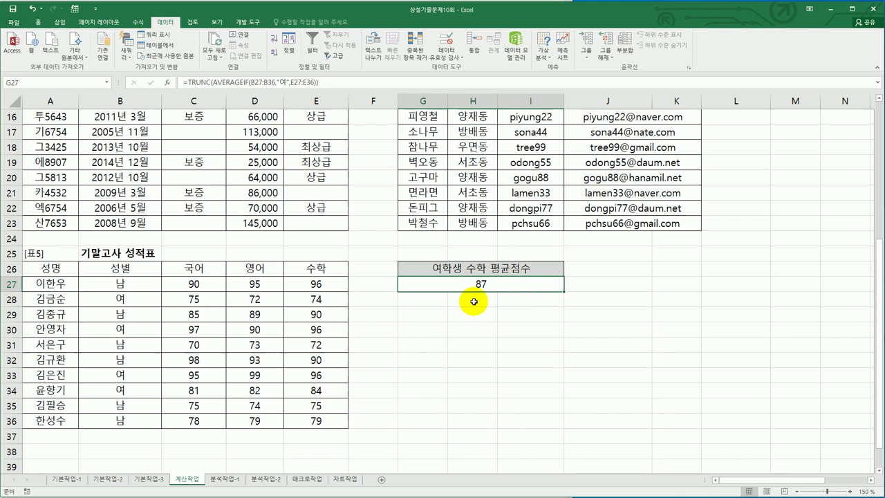
Append &"점" to the TRUNC formula in G27 as the exam instructions require
key("alt+Tab")
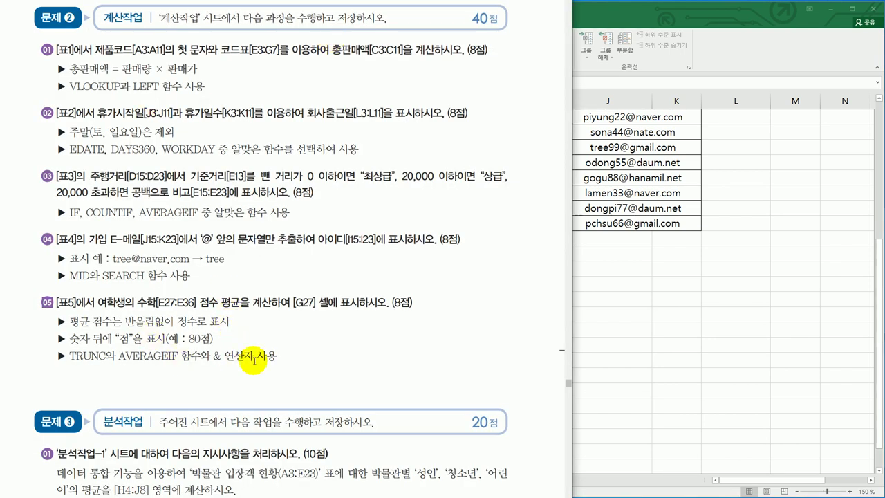
key("alt+Tab")
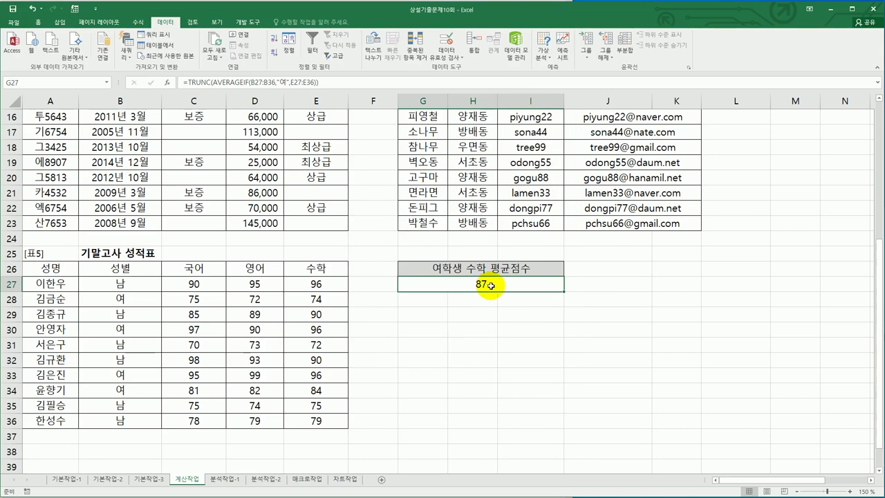
double_click(490, 285)
left_click(594, 284)
type("&\"wja")
key("BackSpace")
key("BackSpace")
key("BackSpace")
type("저")
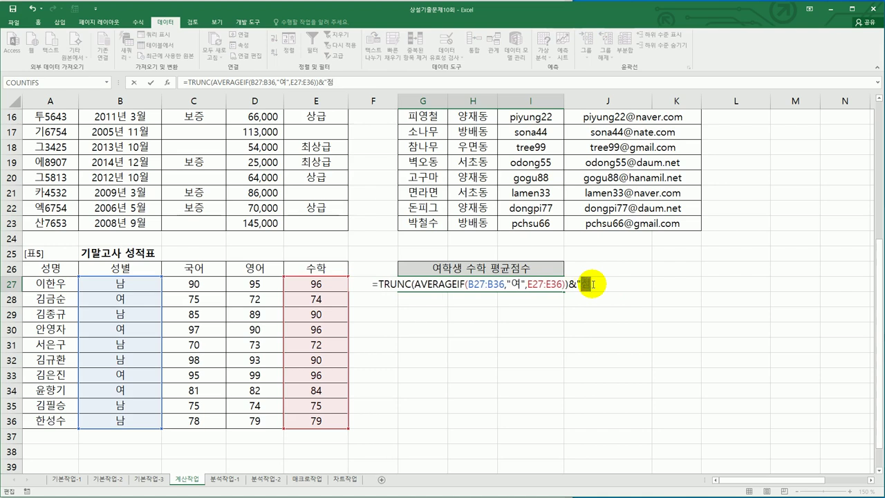
key("Return")
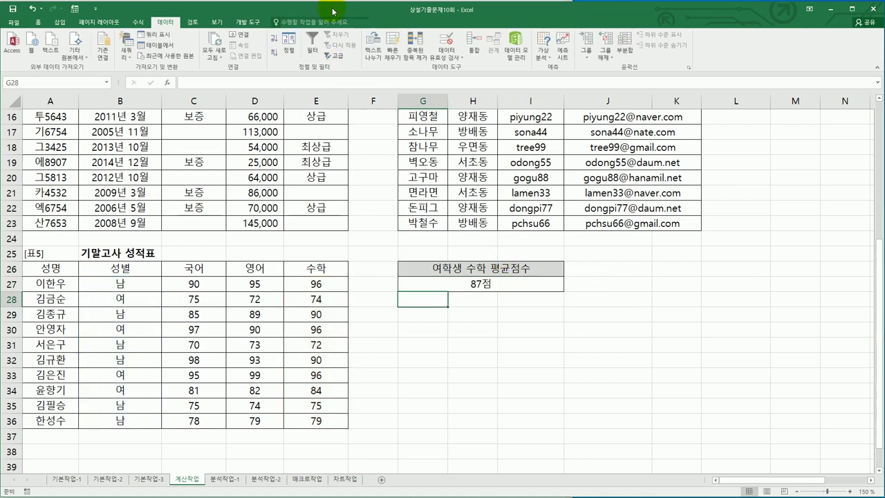
Read the 분석작업-1 task in the exam document and open the 분석작업-1 sheet in the Excel workbook
key("alt+Tab")
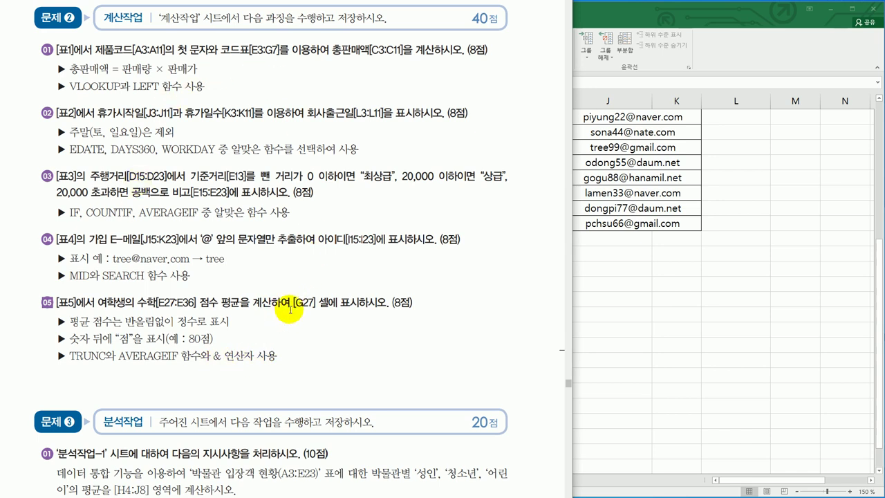
scroll(288, 311, "down", 4)
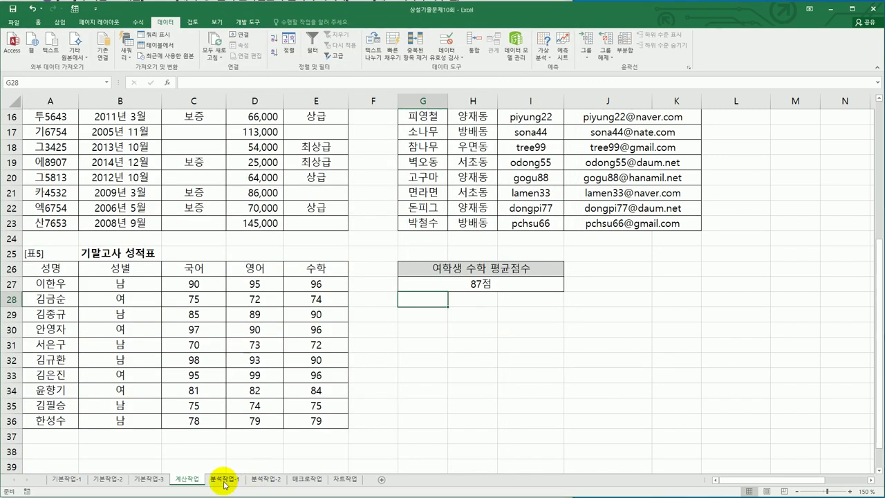
left_click(224, 479)
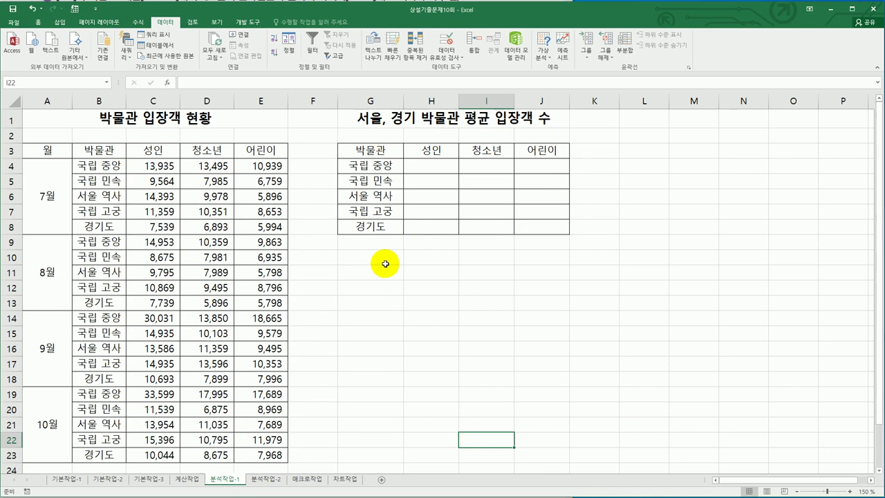
Examine the 월 and 박물관 columns of the visitor table against the headings of the average visitors table
left_click(54, 197)
left_click(45, 271)
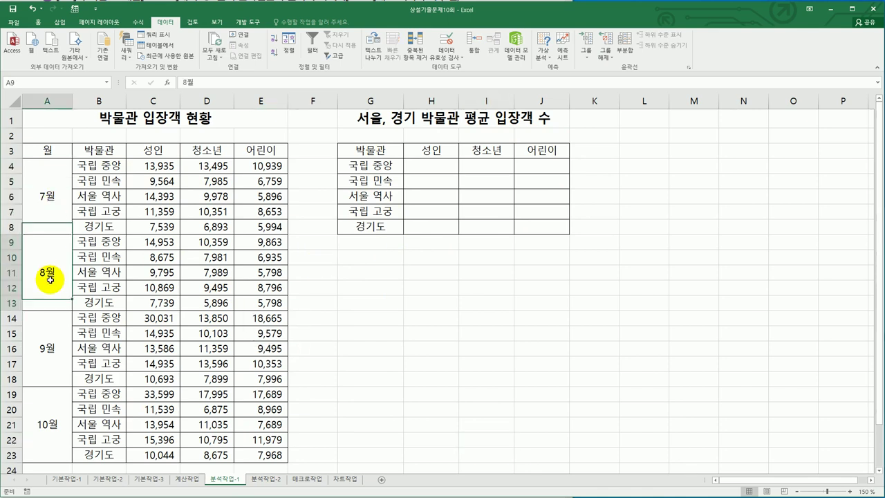
left_click(48, 353)
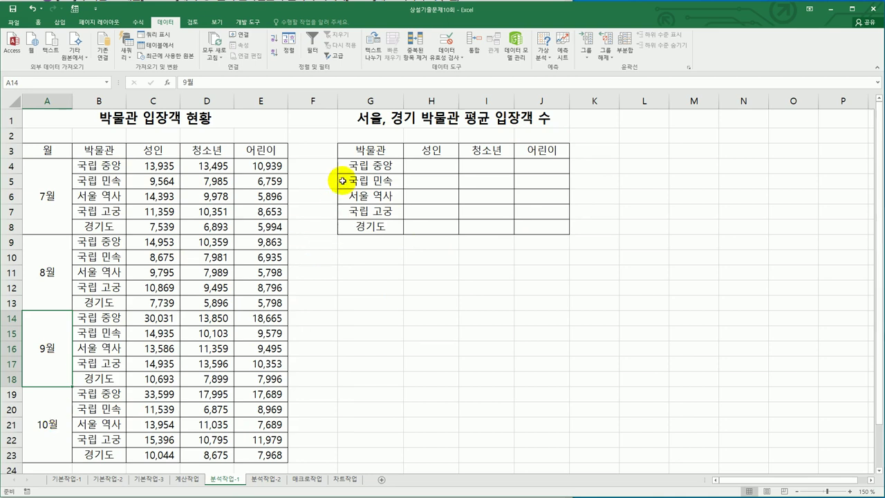
left_click(365, 152)
left_click_drag(110, 151, 118, 317)
left_click_drag(46, 150, 41, 293)
left_click(380, 319)
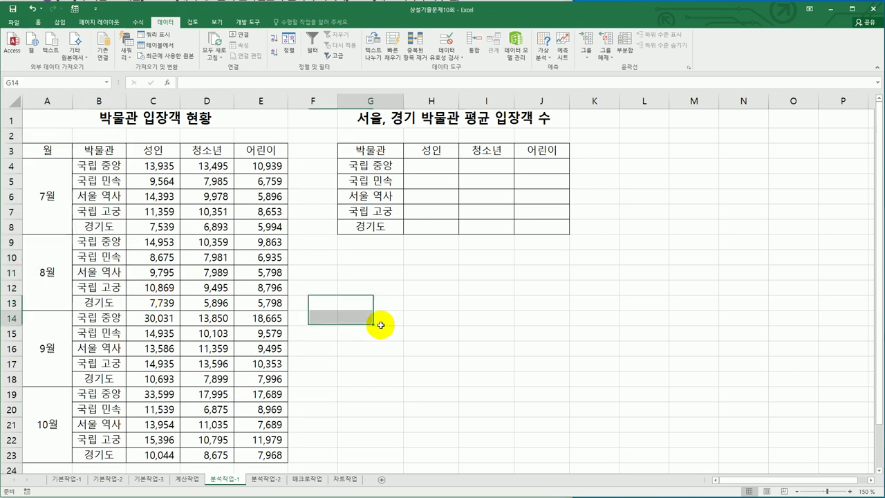
Start a data consolidation for the average visitors table G3:J8 with 평균 as the function
left_click_drag(386, 156, 543, 224)
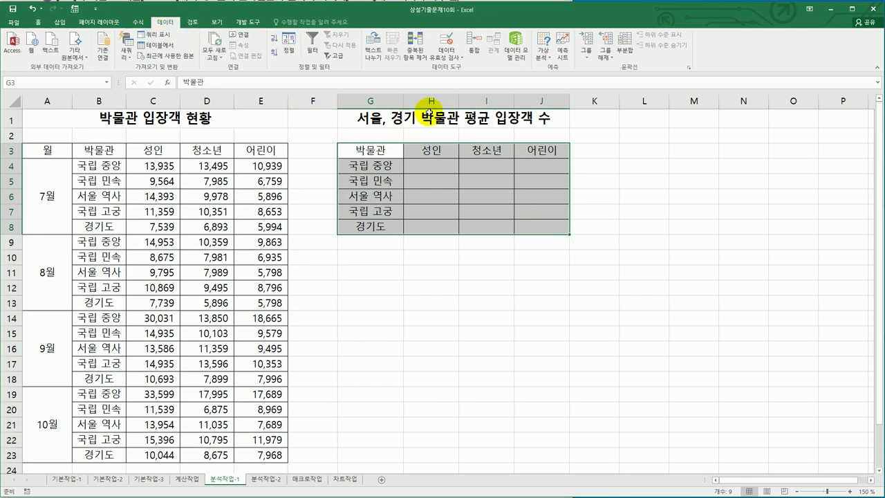
left_click(474, 48)
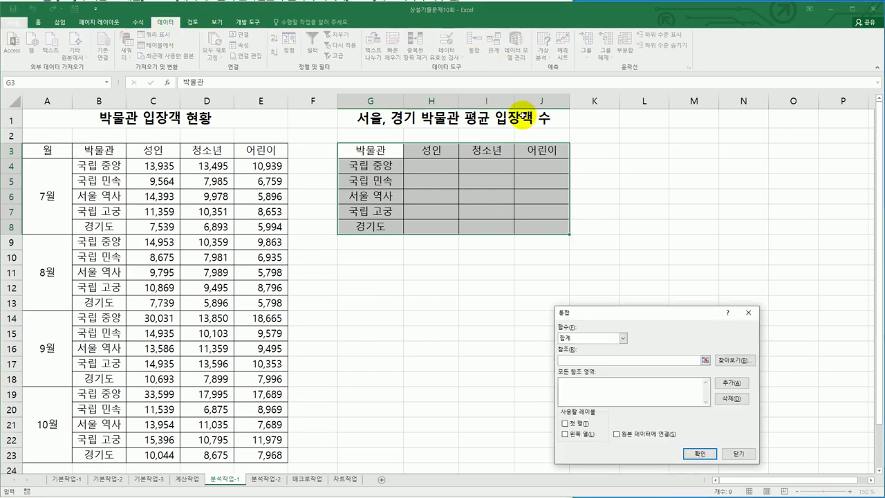
left_click_drag(677, 325, 719, 160)
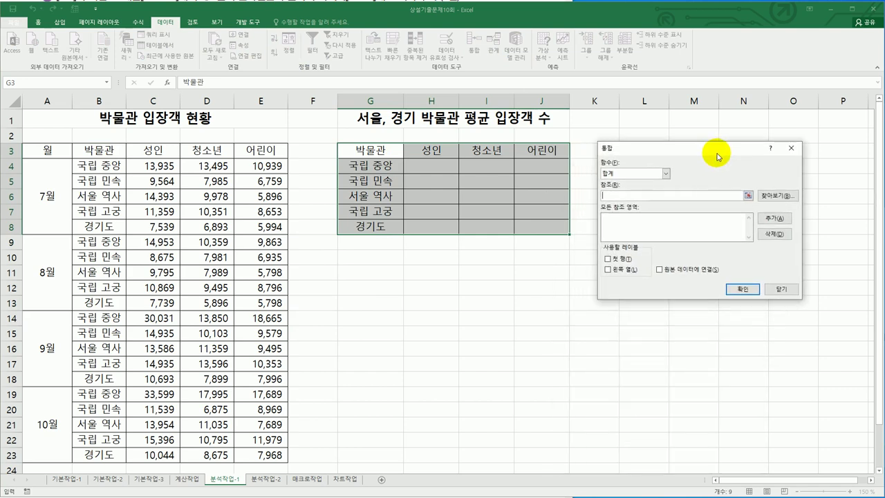
left_click(666, 174)
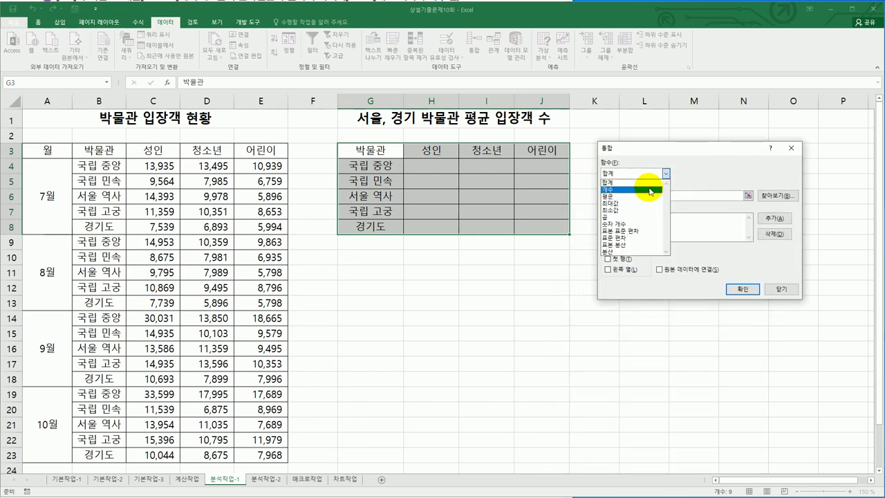
left_click(649, 197)
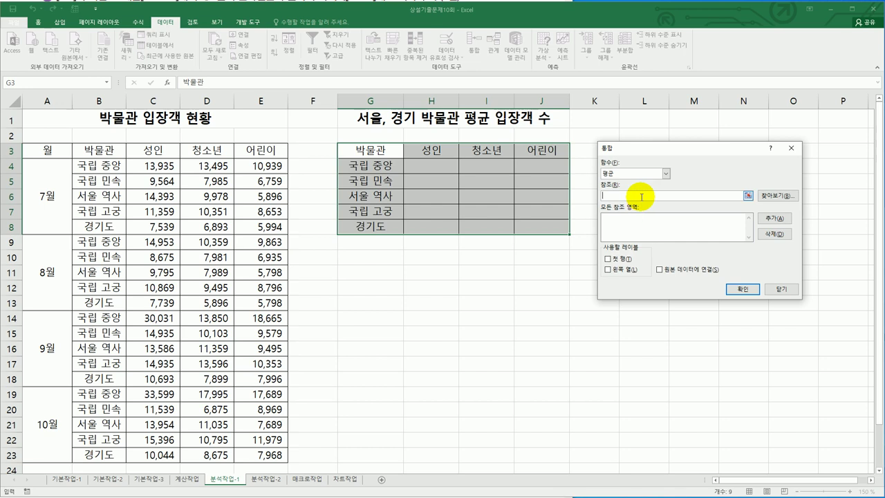
Add the visitor data range B3:E23, leaving out the 월 column, as the consolidation's reference
left_click(642, 197)
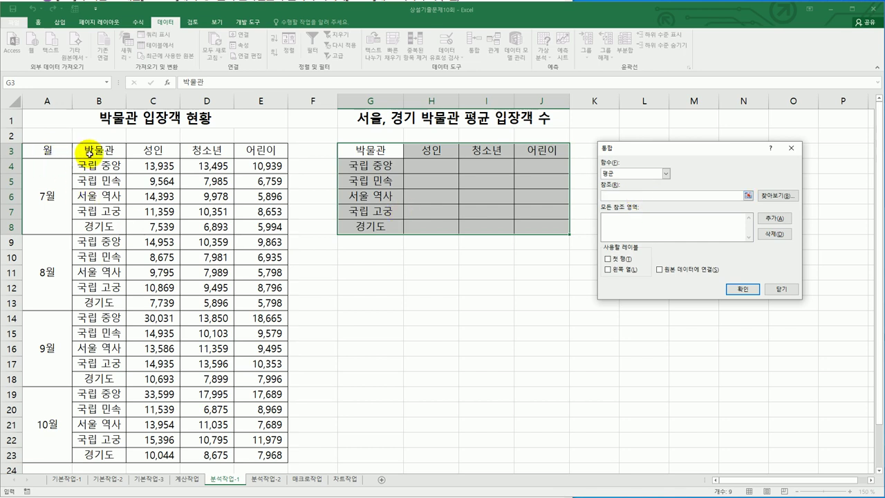
left_click_drag(93, 152, 248, 453)
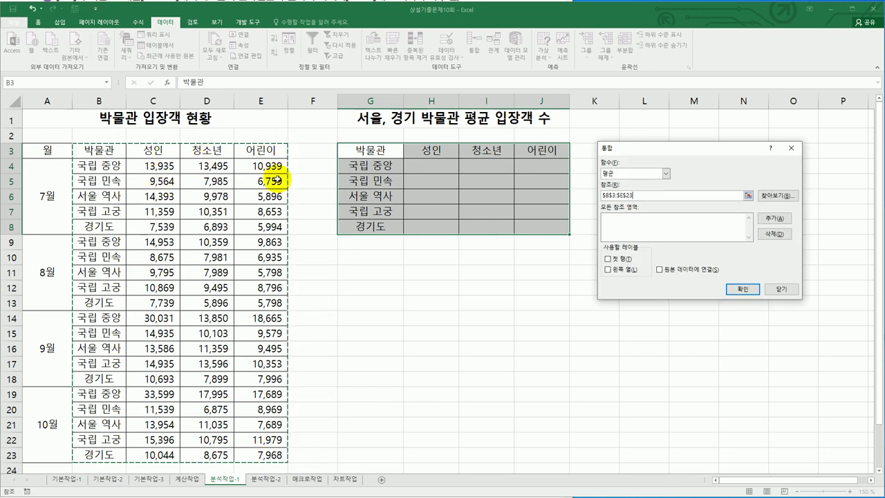
scroll(220, 413, "down", 1)
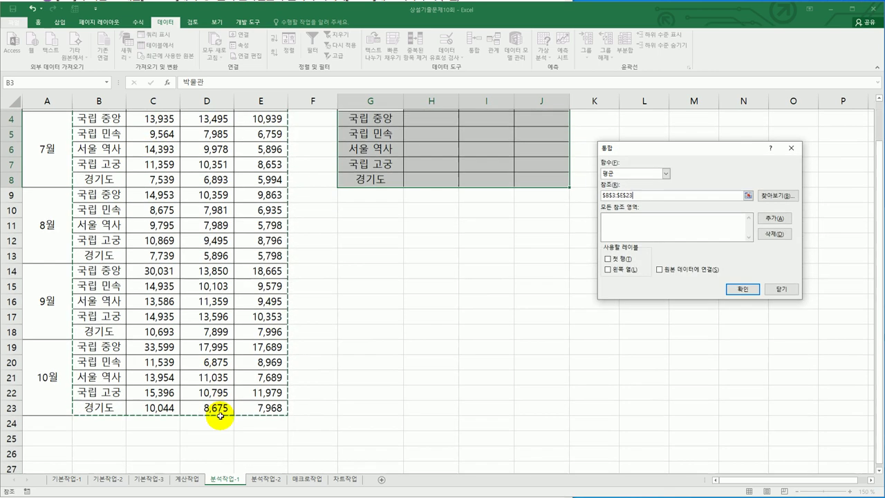
scroll(223, 387, "up", 1)
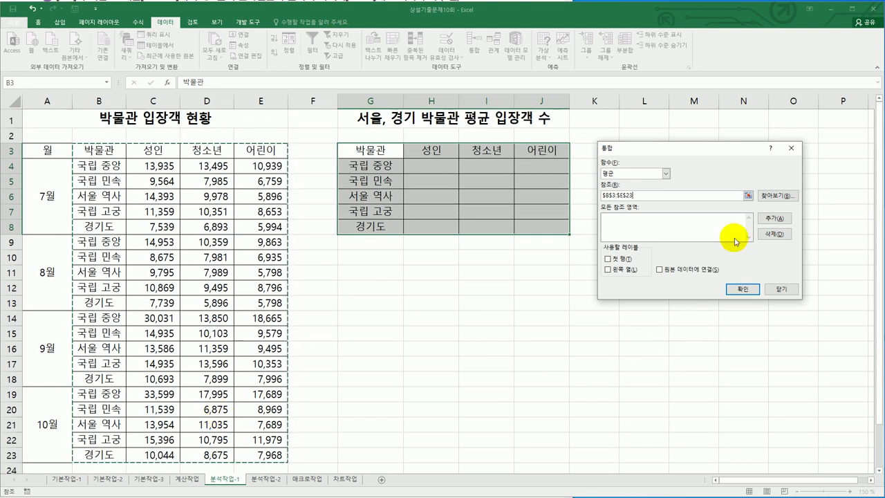
left_click(776, 220)
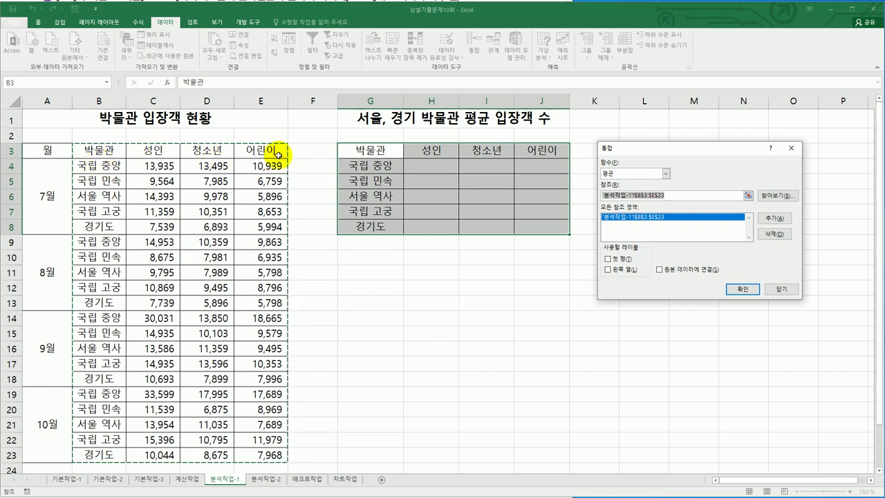
Use both the 첫 행 and 왼쪽 열 labels and run the consolidation
left_click(612, 259)
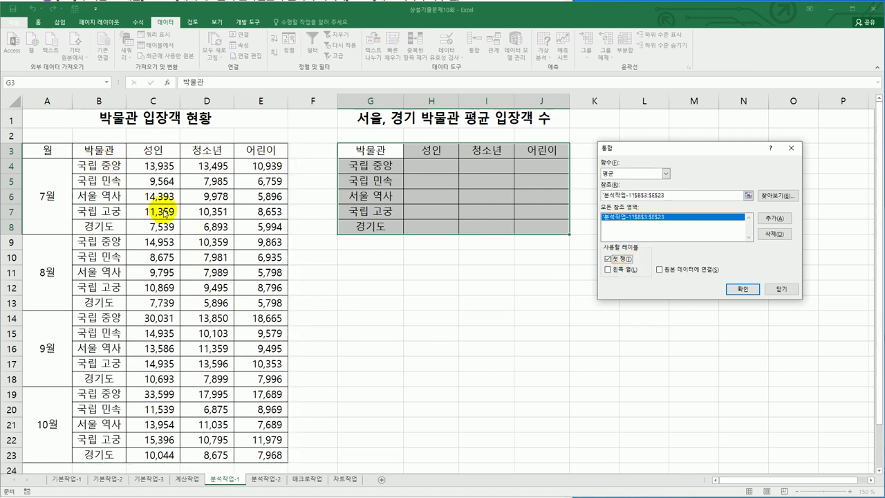
left_click(622, 273)
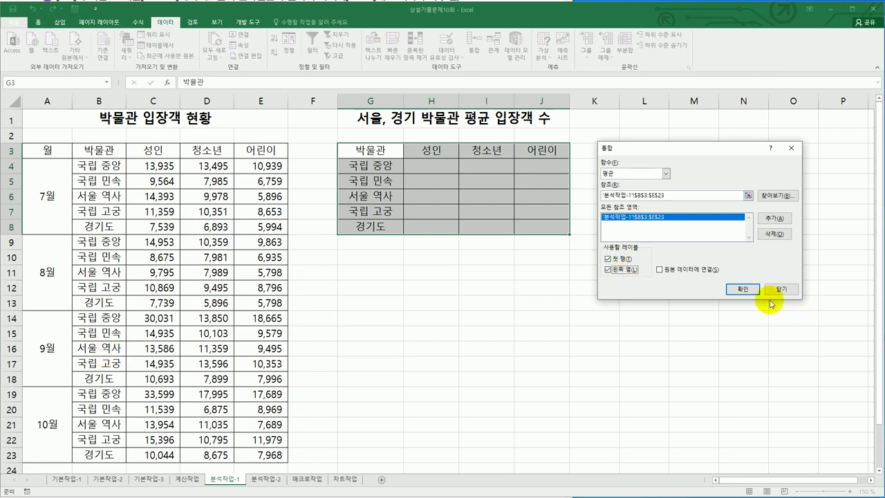
left_click(752, 289)
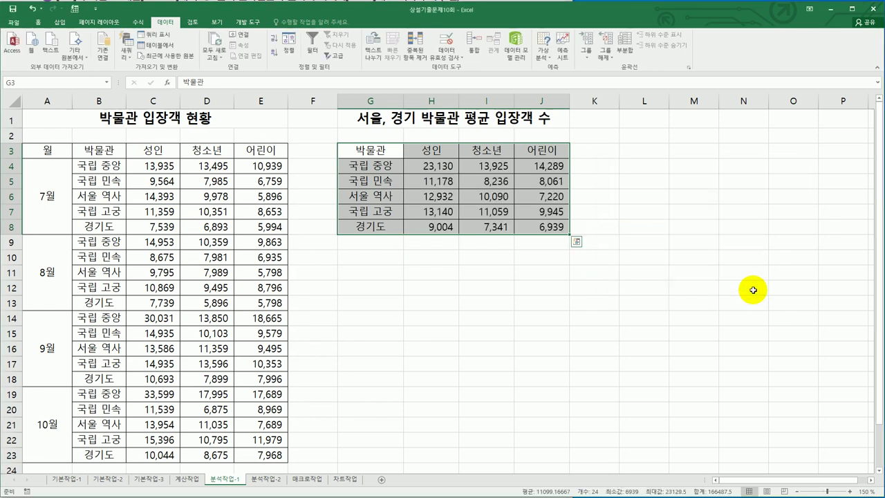
left_click(753, 290)
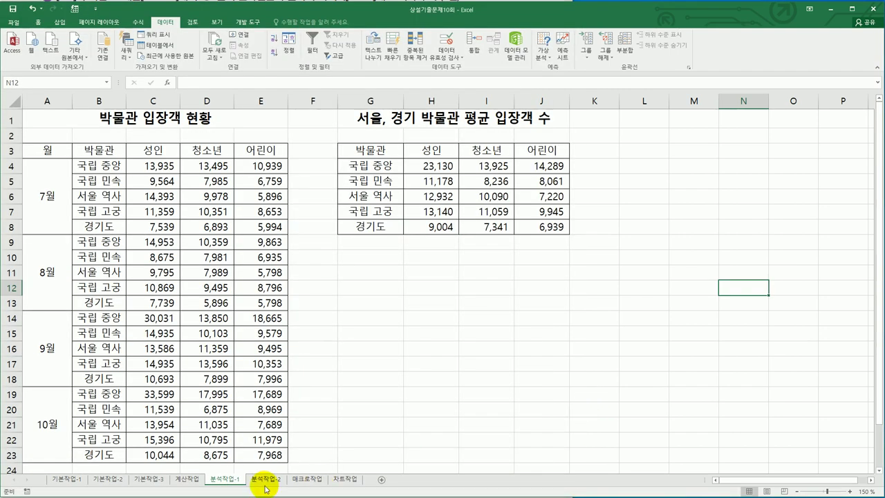
On the 분석작업-2 sheet, name cell B6 판매가 and cell B7 판매량
left_click(265, 485)
left_click(393, 391)
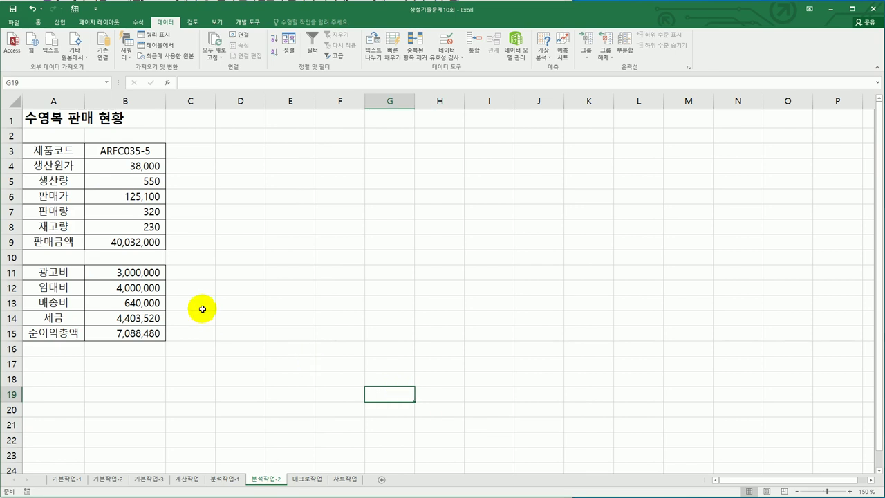
left_click(132, 198)
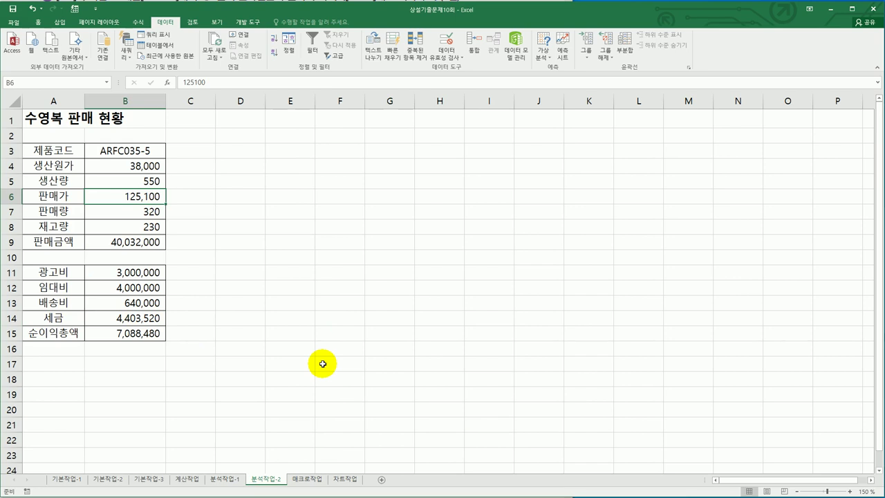
left_click(41, 85)
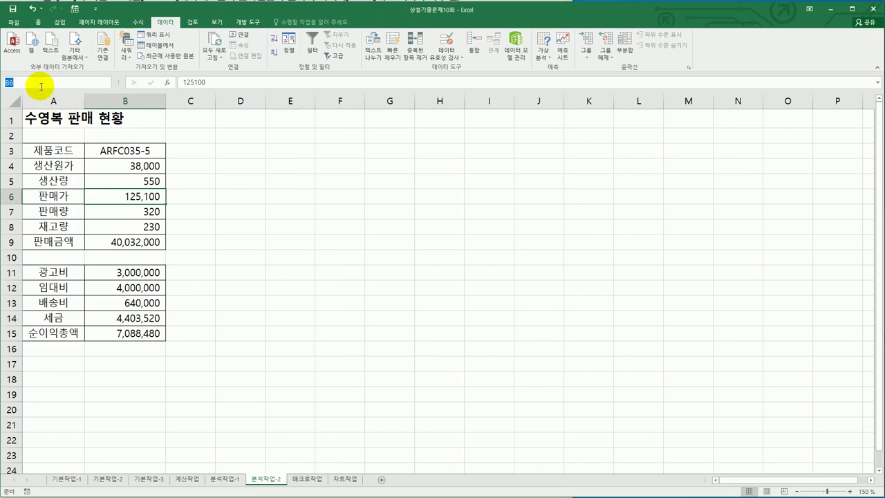
type("판매가")
left_click(150, 212)
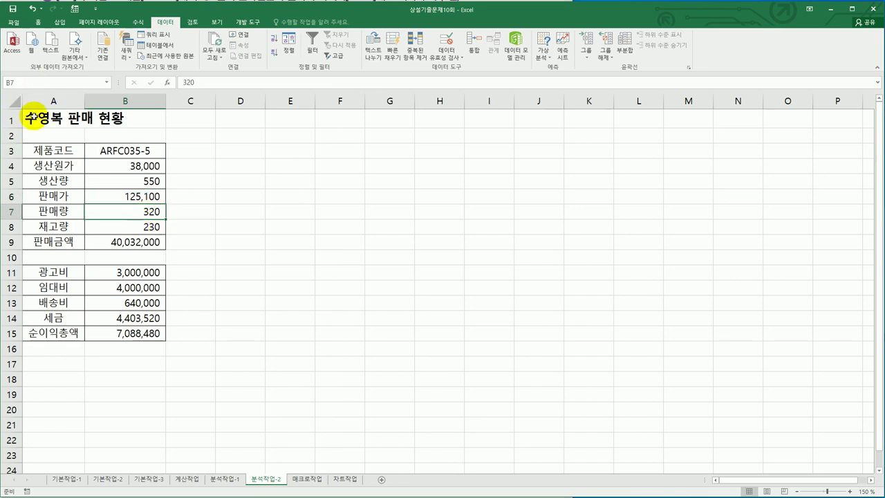
left_click(35, 85)
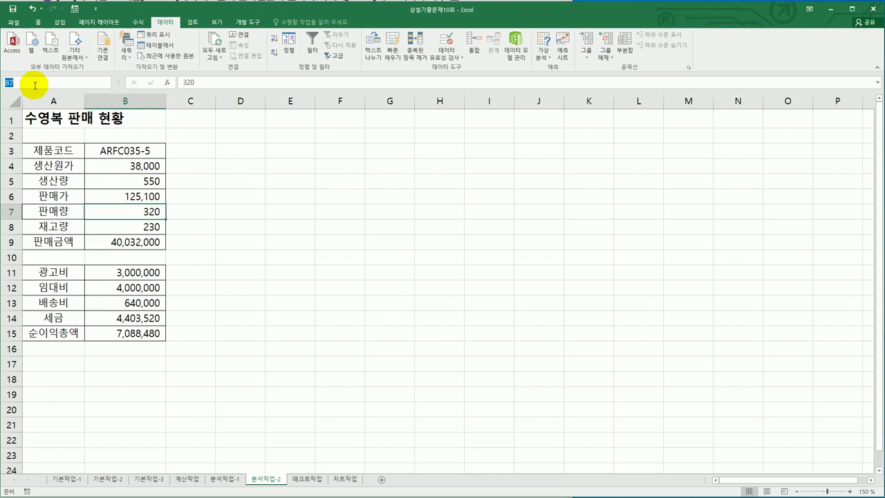
type("판매량")
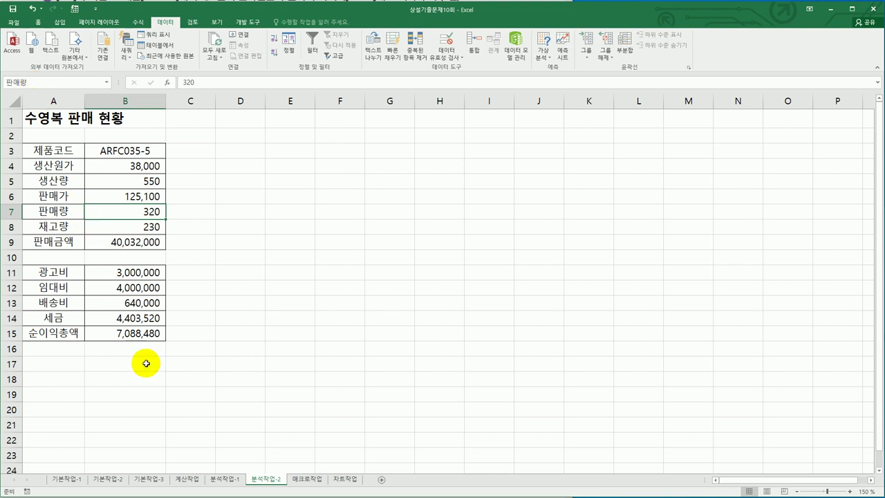
Name the net profit total cell B15 순이익총액
left_click(134, 331)
left_click(50, 81)
type("순이익총액")
key("Return")
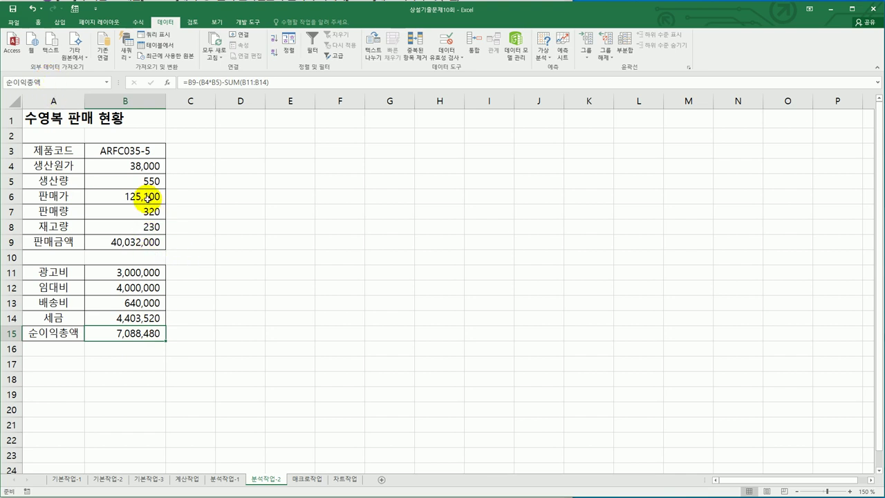
Create a scenario named 판매가판매량증가 with changing cells B6:B7 and an empty description
left_click_drag(147, 197, 147, 211)
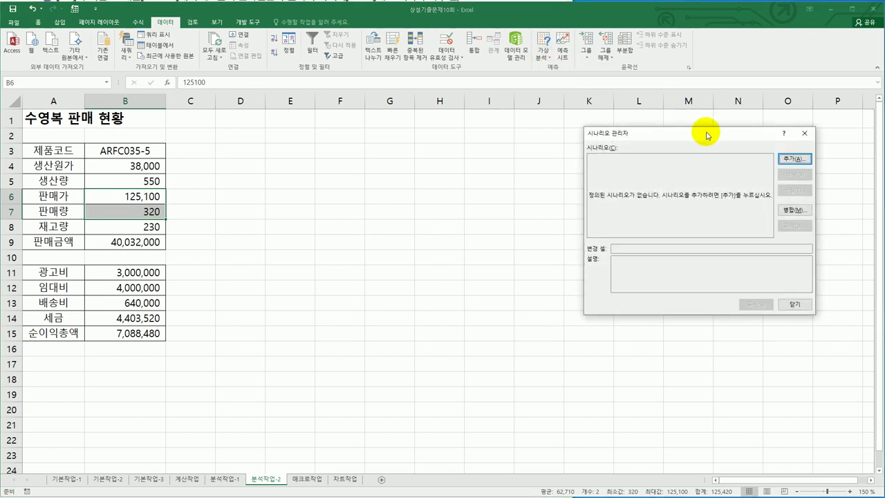
left_click(792, 160)
left_click_drag(716, 227, 575, 229)
key("Delete")
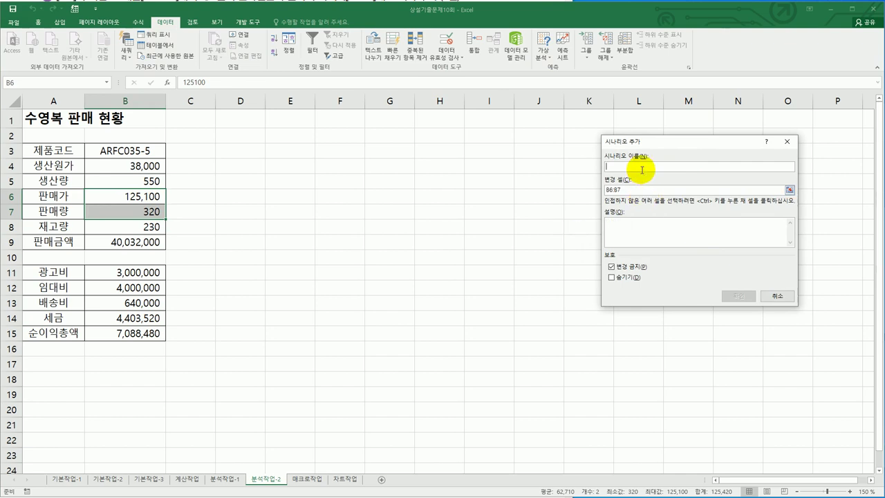
type("판맥")
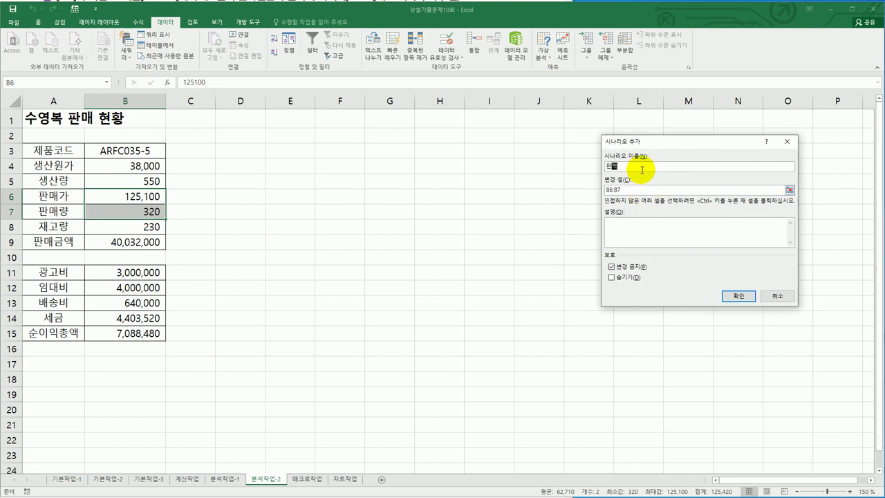
type("가판매량증가")
left_click(742, 296)
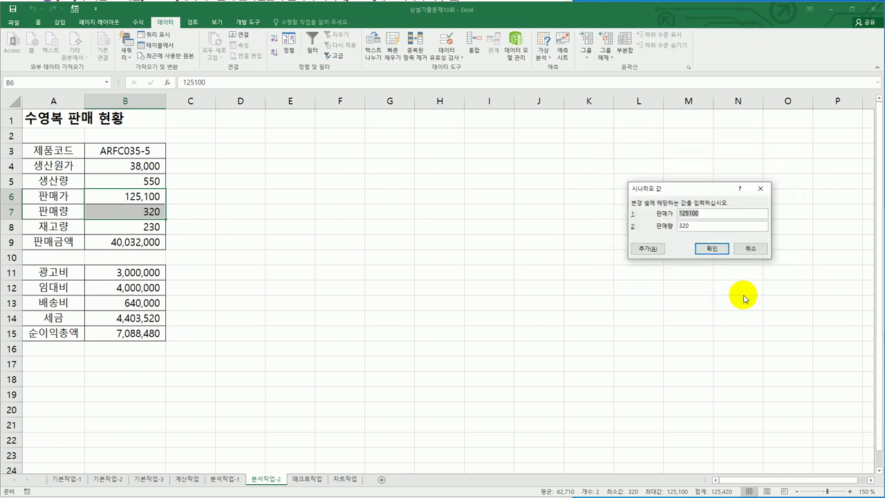
Set the scenario's 판매가 to 130000 and 판매량 to 450, and proceed to adding another scenario
type("130000")
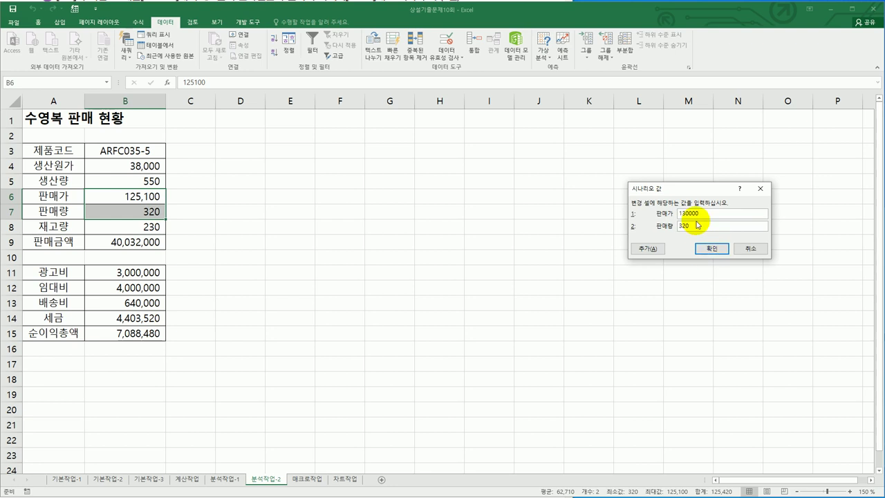
left_click_drag(697, 227, 671, 228)
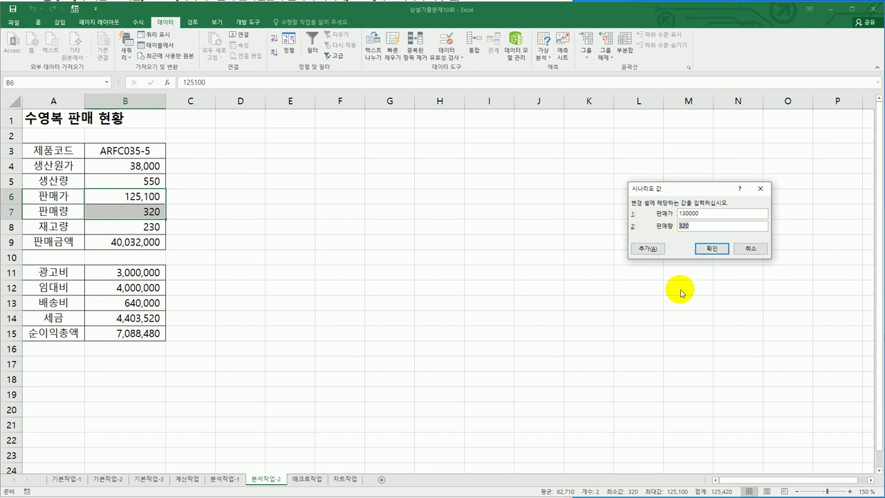
type("450")
left_click(649, 248)
Add a second scenario named 판매가판매량감소 with changing cells B6:B7 and an empty description
left_click_drag(705, 223, 581, 223)
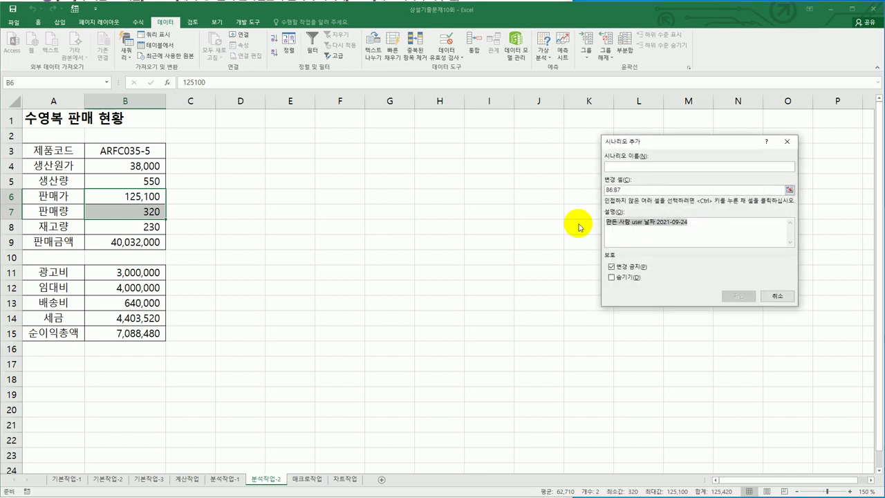
key("Delete")
left_click(634, 167)
type("판매가")
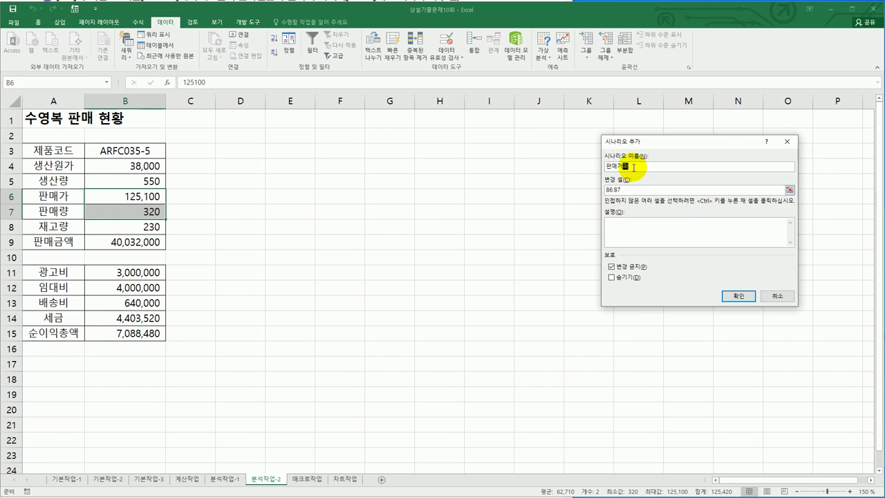
type("판매량감소")
left_click(634, 167)
left_click(736, 296)
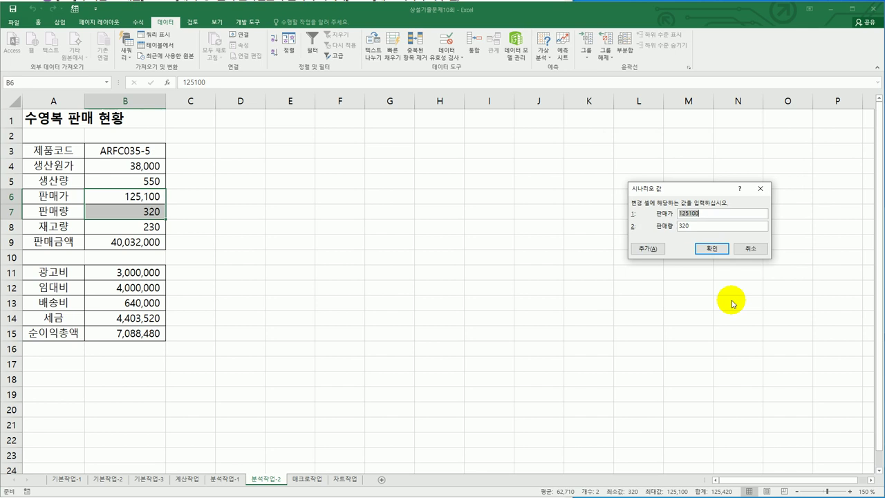
Set the scenario's 판매가 to 120000 and 판매량 to 250, and generate a scenario summary report with result cell B15
type("12")
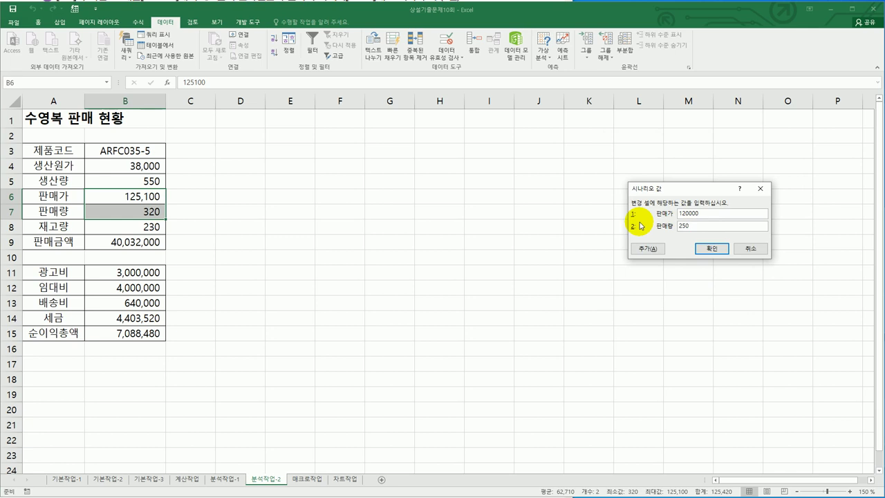
left_click(712, 249)
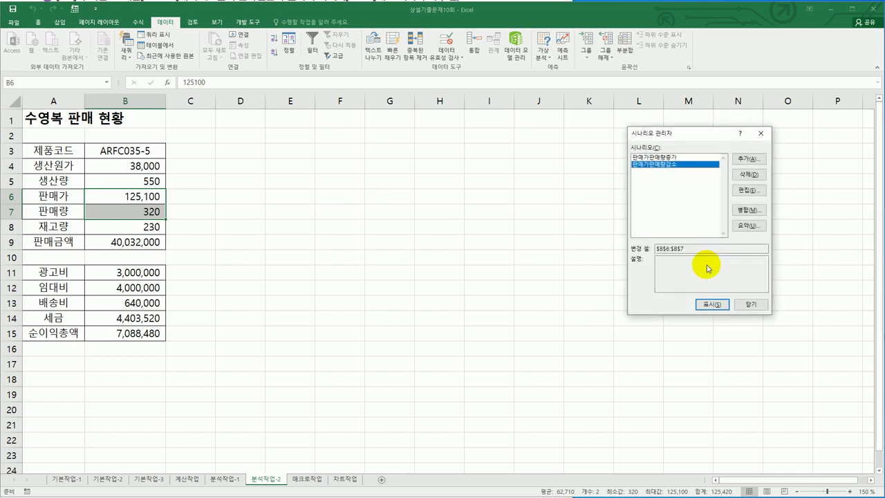
left_click(747, 226)
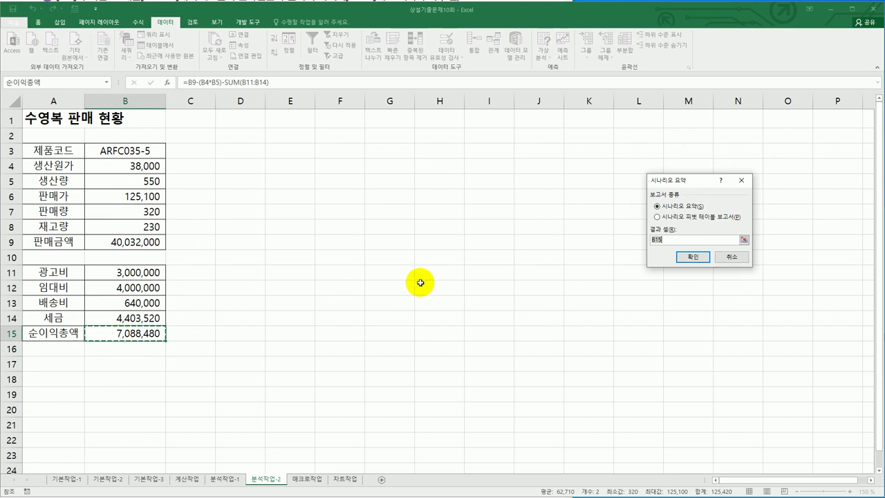
left_click(693, 256)
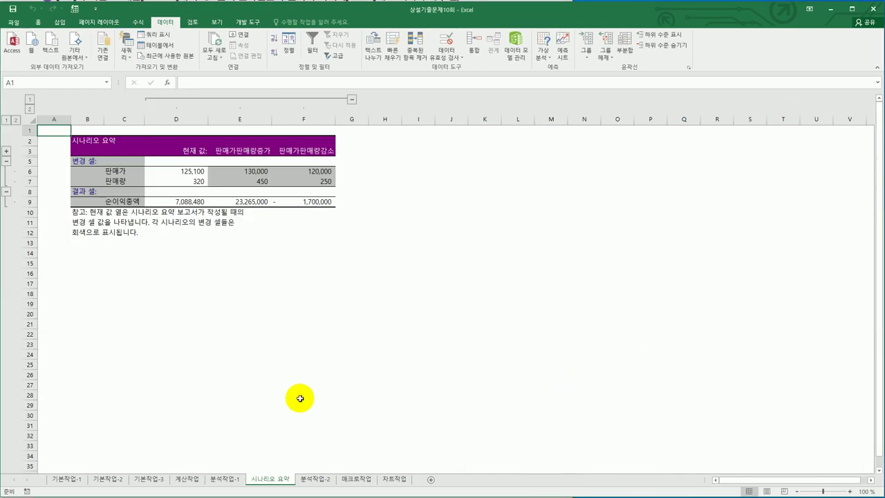
Check the 시나리오 요약 report and its placement before the 분석작업-2 sheet against the exam instructions
left_click(312, 483)
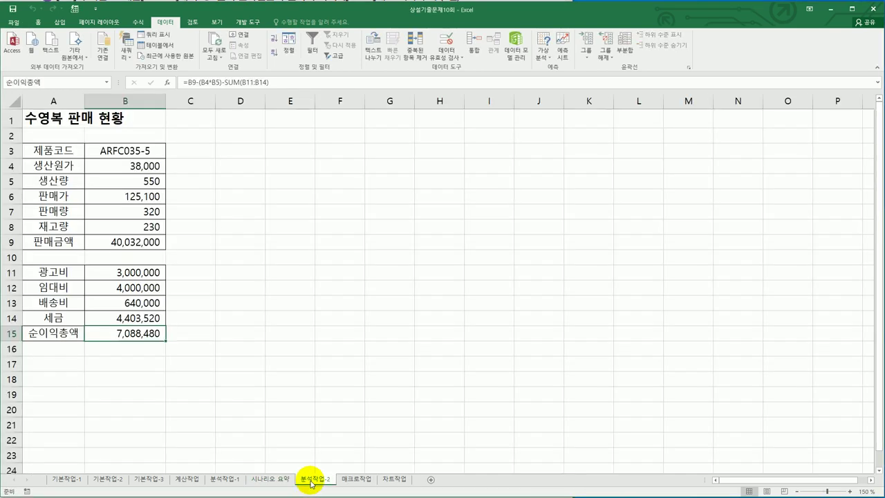
left_click(273, 482)
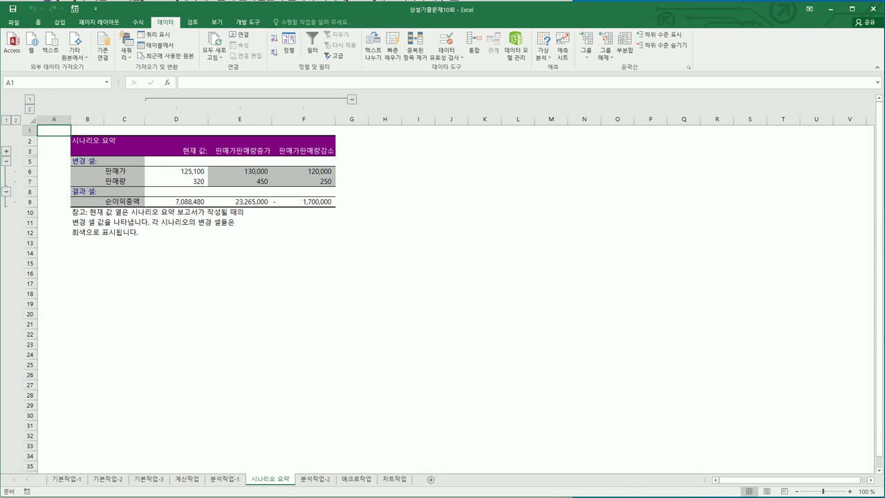
key("alt+Tab")
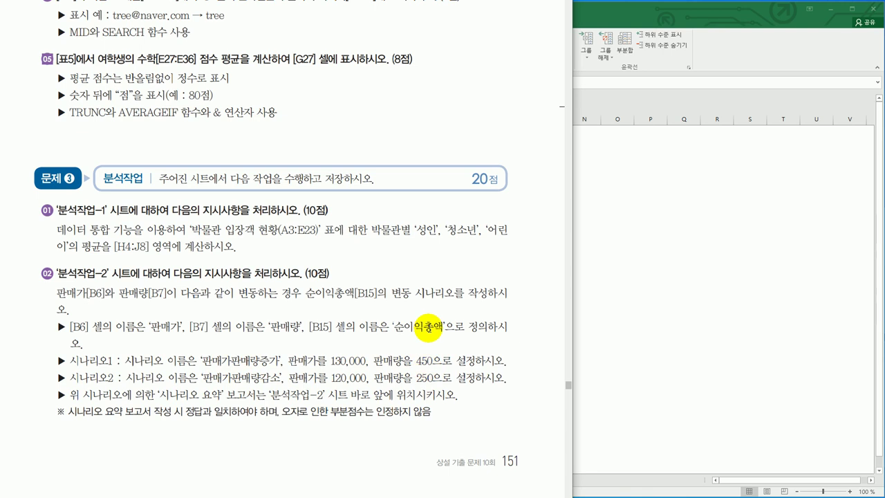
left_click(641, 333)
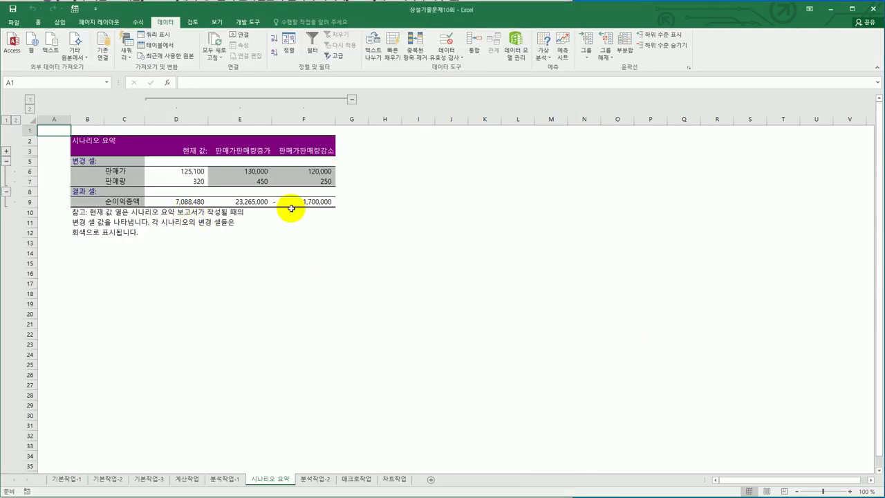
left_click(257, 5)
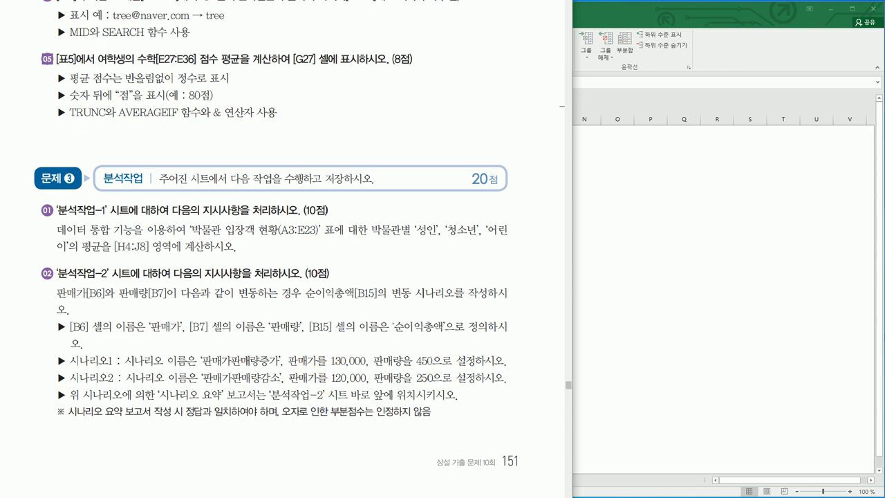
key("Page_Up")
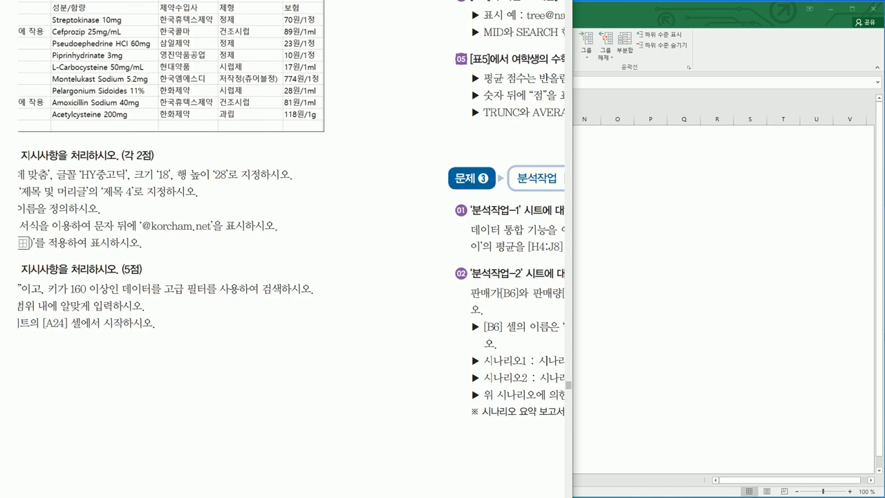
scroll(283, 249, "down", 10)
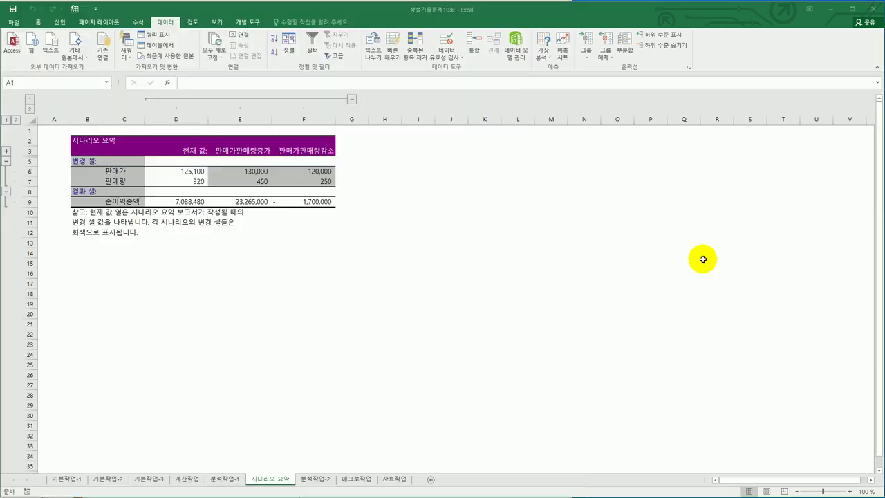
On the 매크로작업 sheet, start recording a macro named 평균 stored in the current workbook
left_click(353, 479)
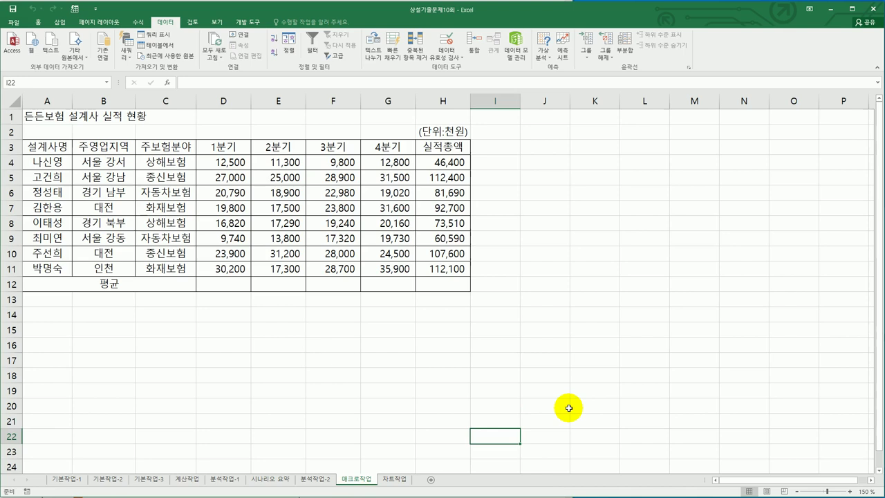
left_click(558, 330)
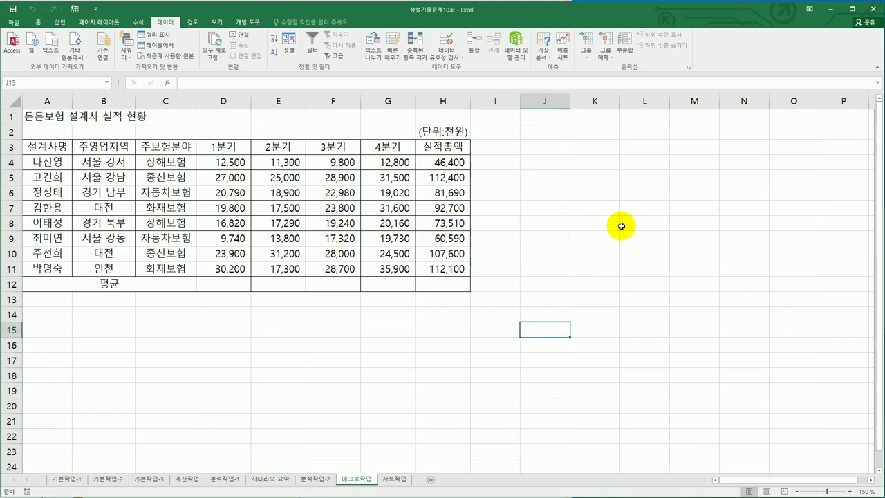
left_click(600, 195)
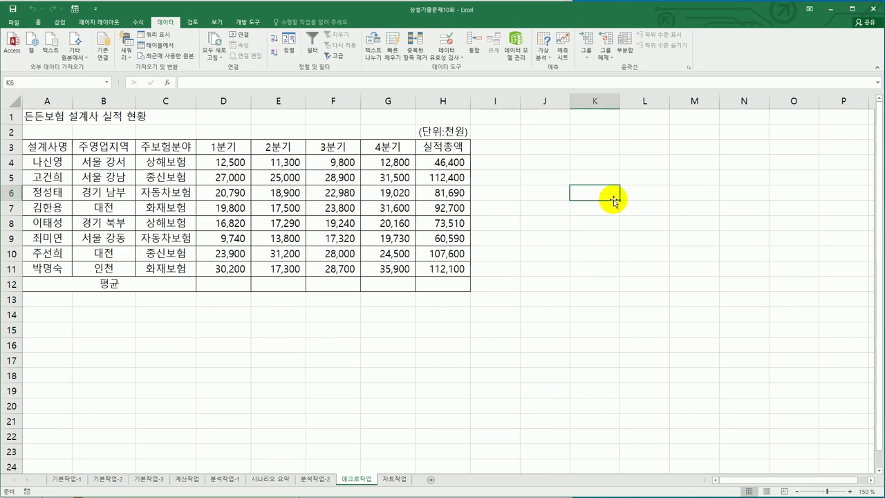
left_click(234, 24)
left_click(76, 34)
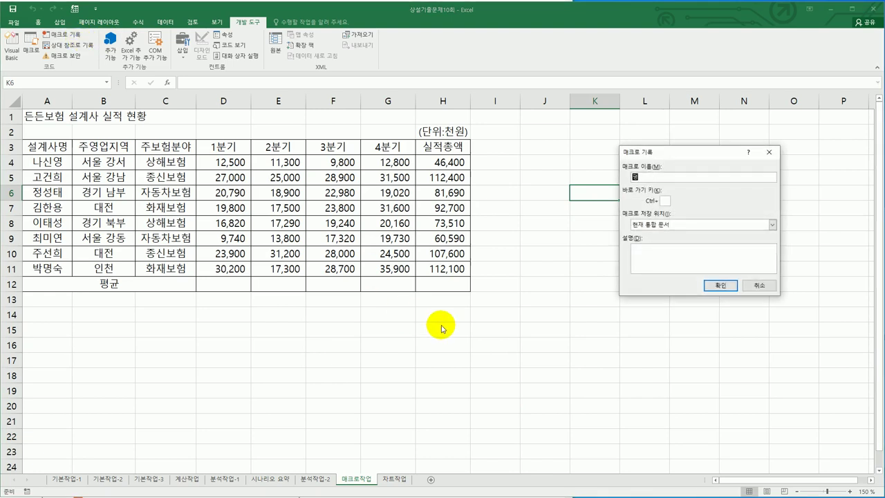
type("평균")
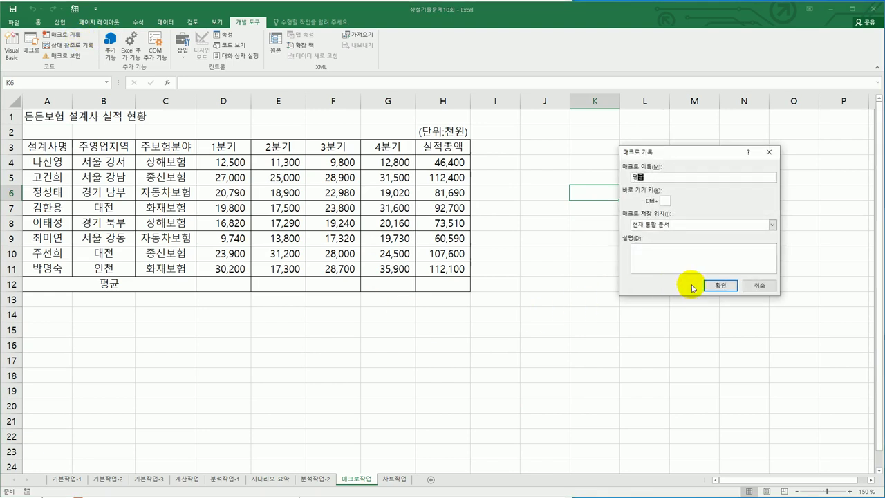
left_click(720, 284)
Try to fill D12:H12 with AutoSum totals for D4:H12, and clear the resulting sums
left_click_drag(223, 163, 440, 283)
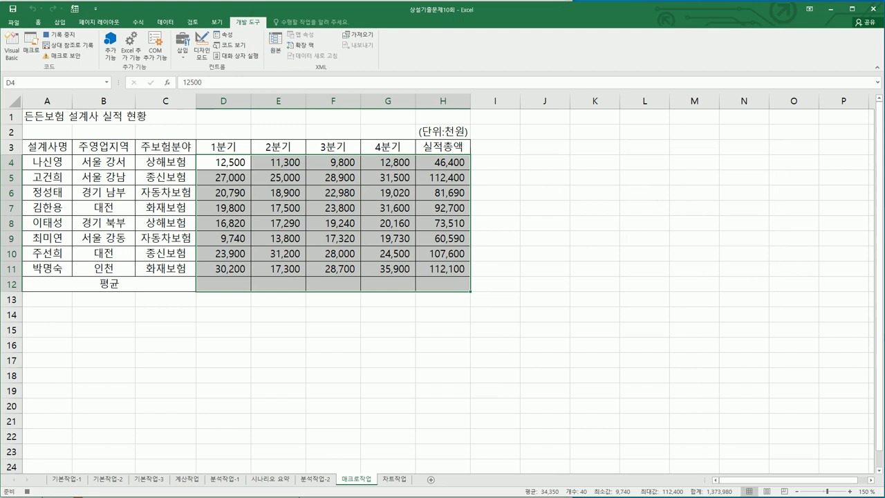
key("alt+Tab")
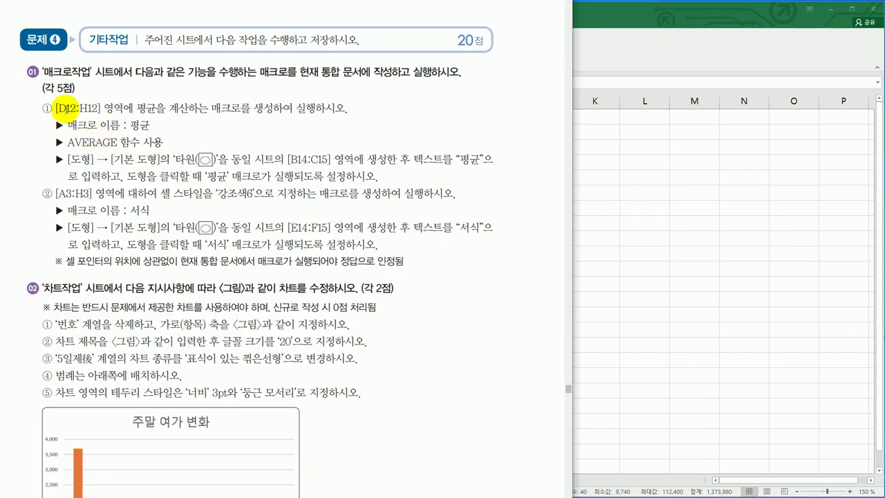
key("alt+Tab")
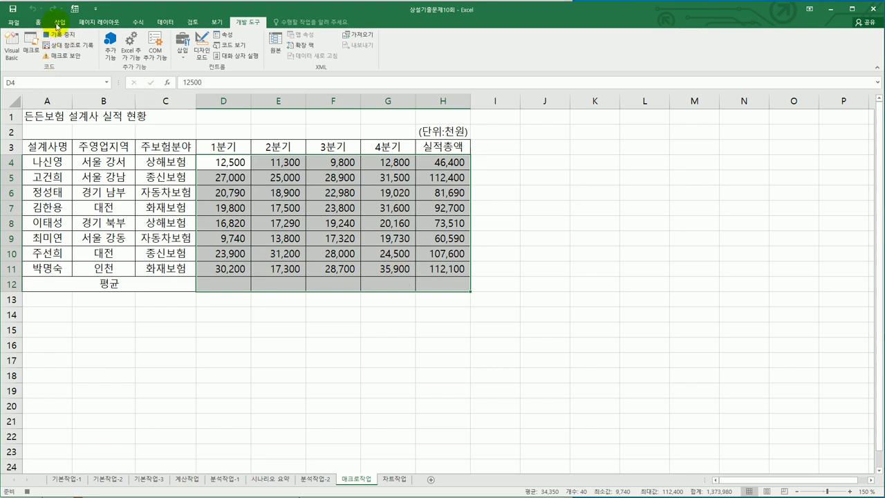
left_click(139, 23)
left_click(39, 43)
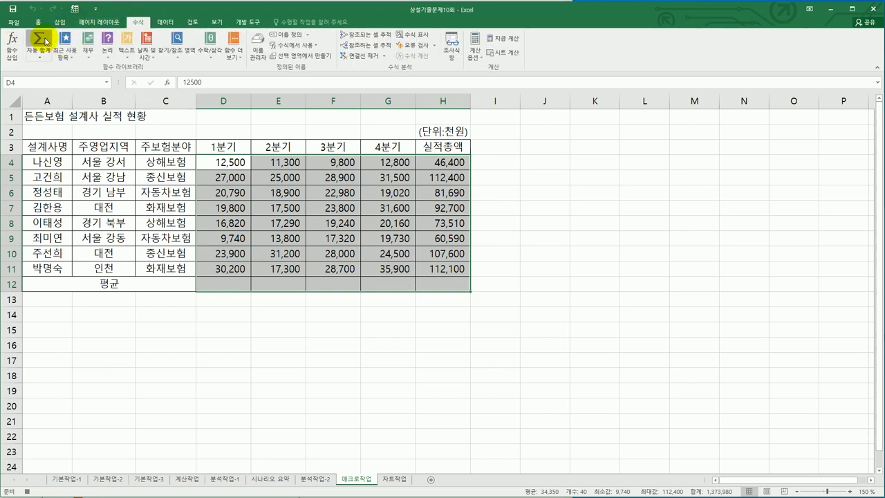
left_click(443, 283)
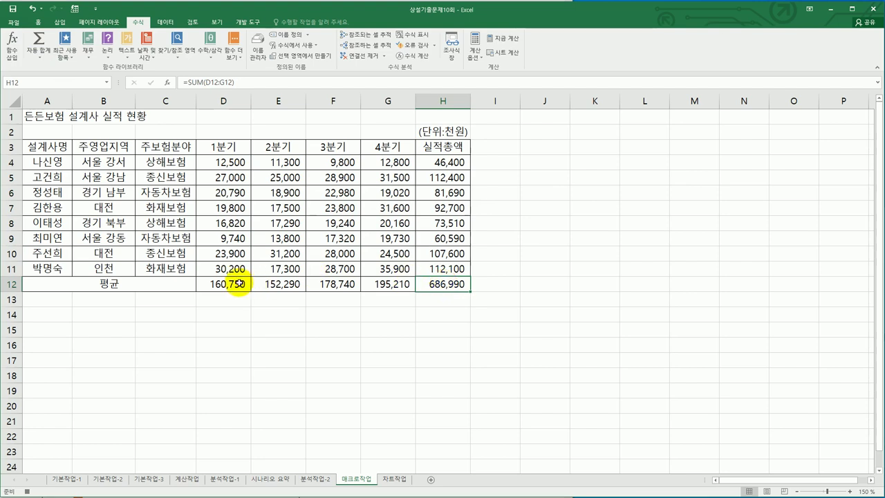
left_click_drag(226, 285, 424, 281)
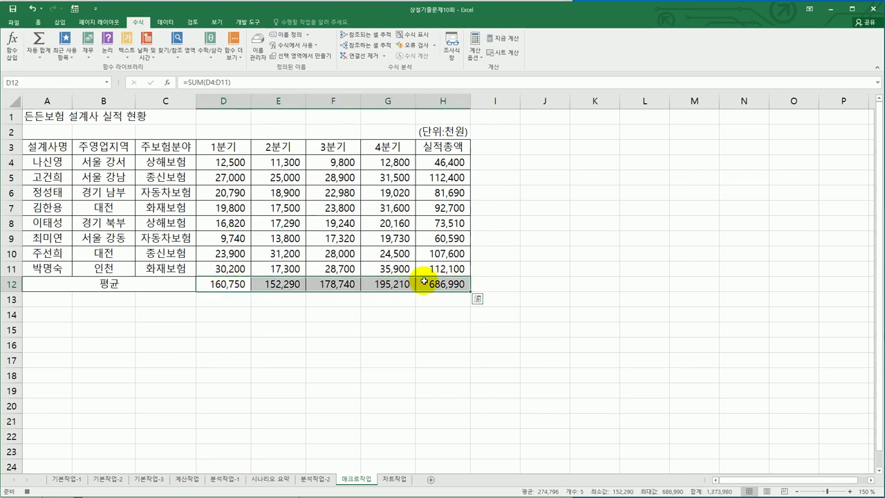
key("Delete")
Fill D12:H12 with AVERAGE formulas for each column of D4:H11 and stop recording the macro
left_click_drag(222, 161, 425, 283)
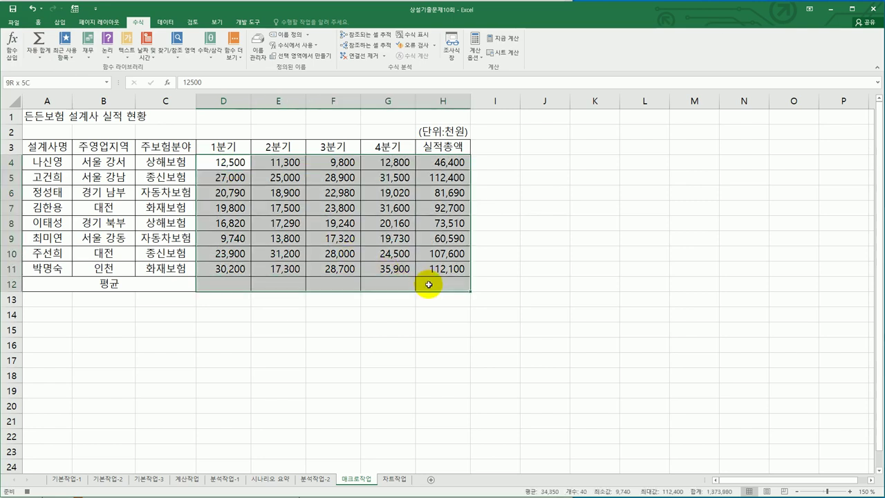
left_click(43, 63)
left_click(42, 83)
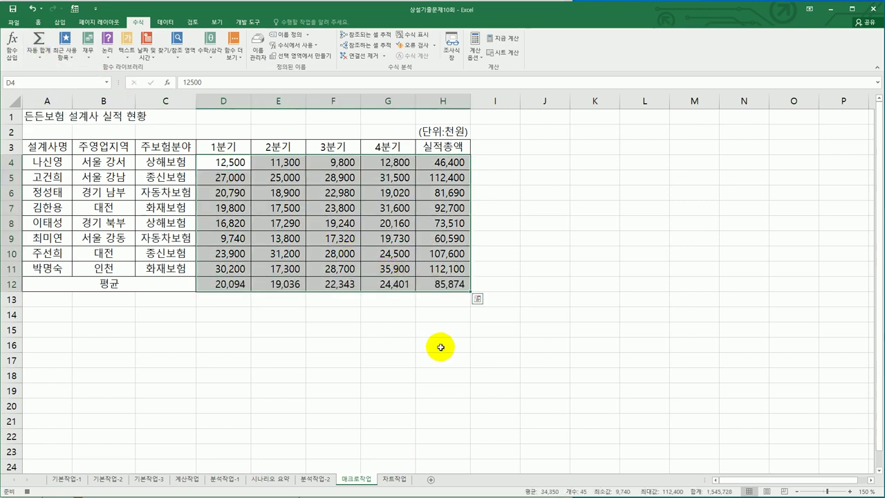
left_click(446, 285)
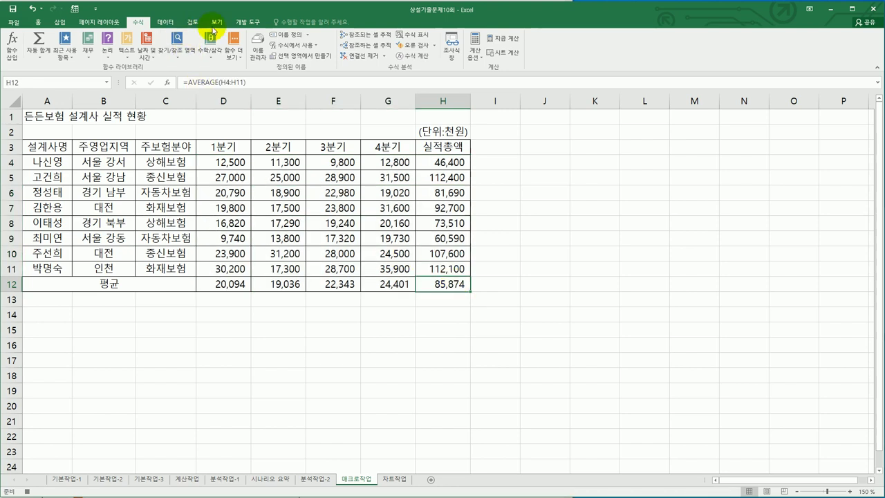
left_click(245, 22)
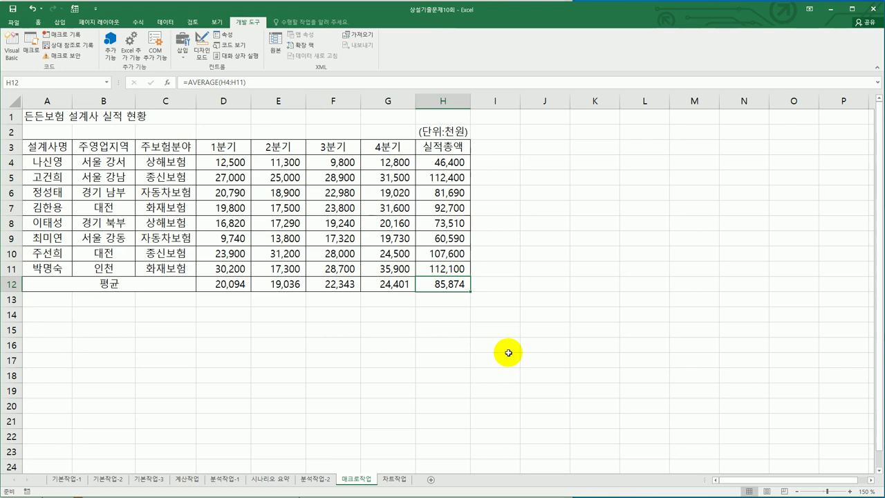
Examine the recorded code of the 평균 macro for its SUM, ClearContents and AVERAGE lines, and close the code editor
left_click(510, 283)
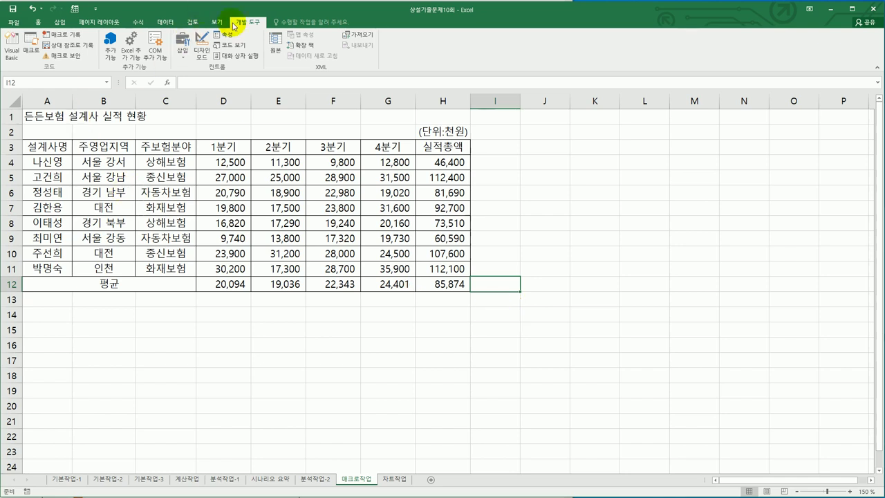
left_click(31, 49)
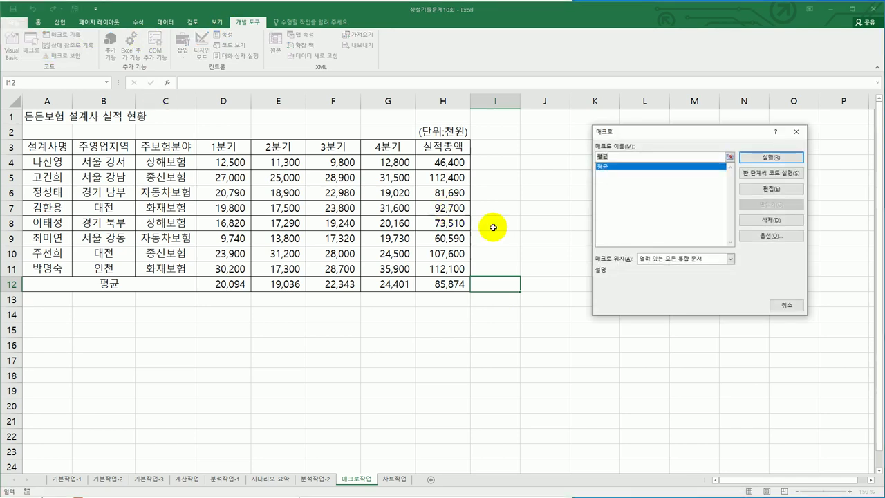
left_click(761, 190)
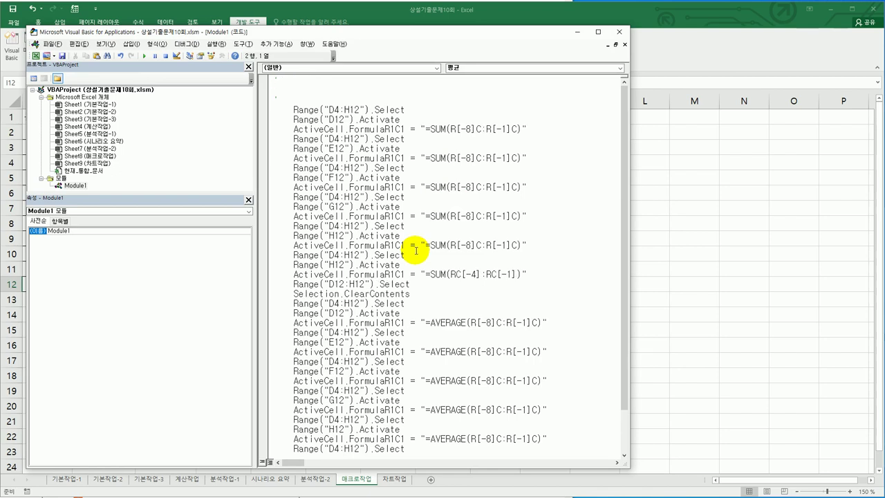
scroll(416, 250, "down", 2)
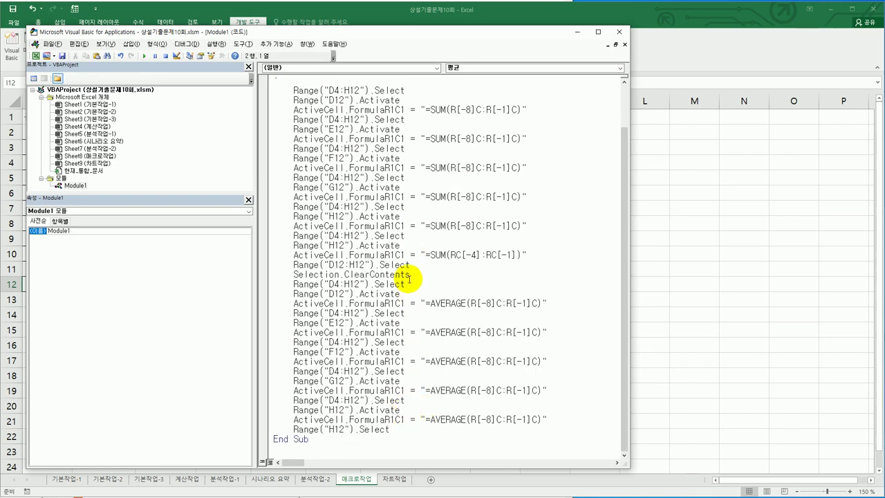
left_click_drag(527, 254, 281, 102)
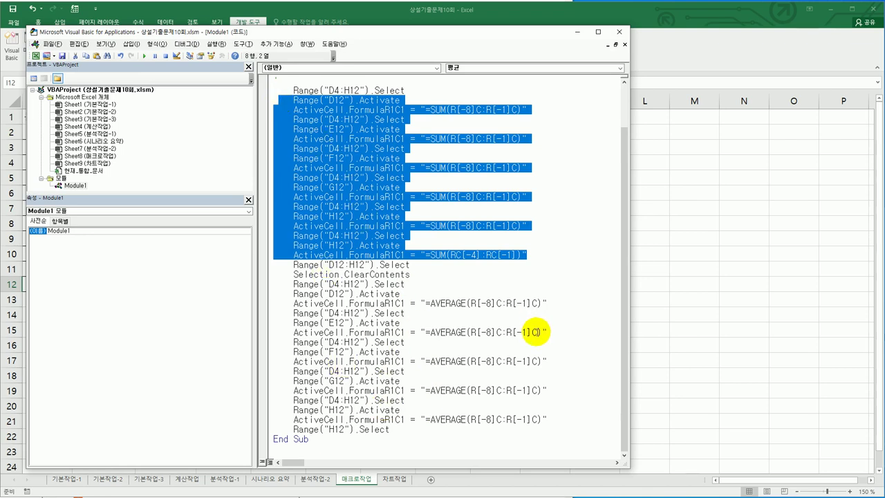
left_click(619, 31)
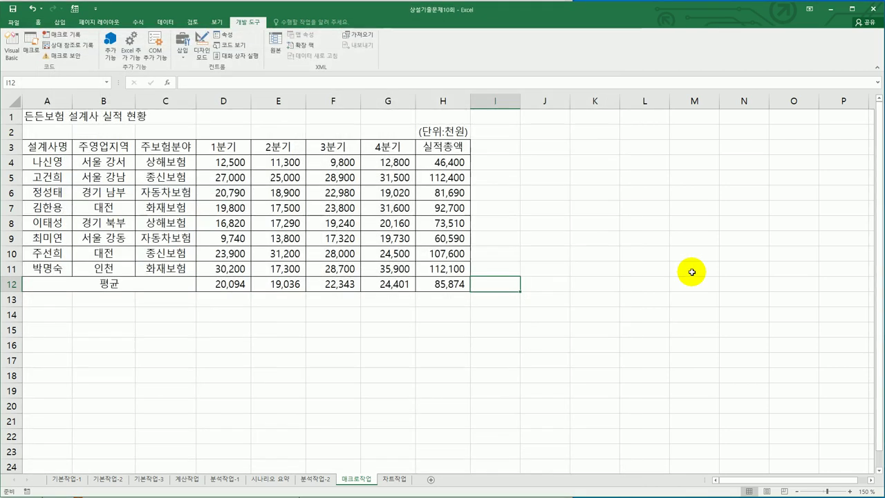
Delete the 평균 macro from the workbook and clear the average formulas in D12:H12
left_click(692, 271)
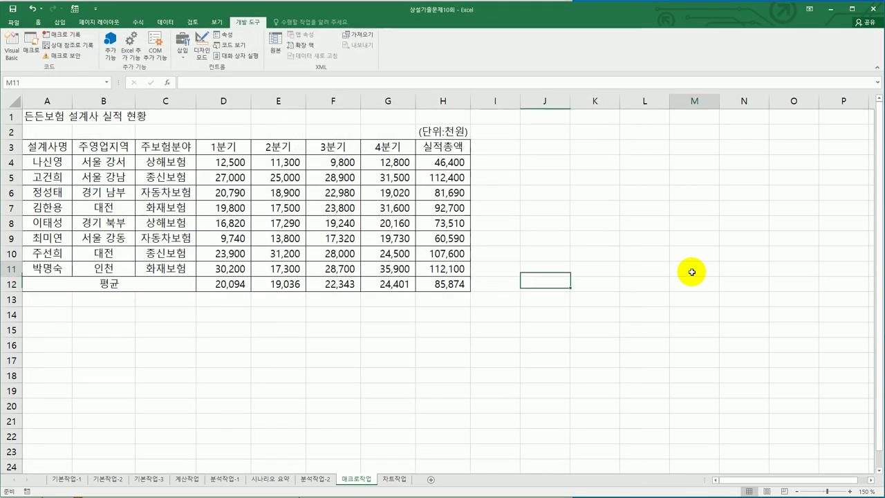
left_click(33, 51)
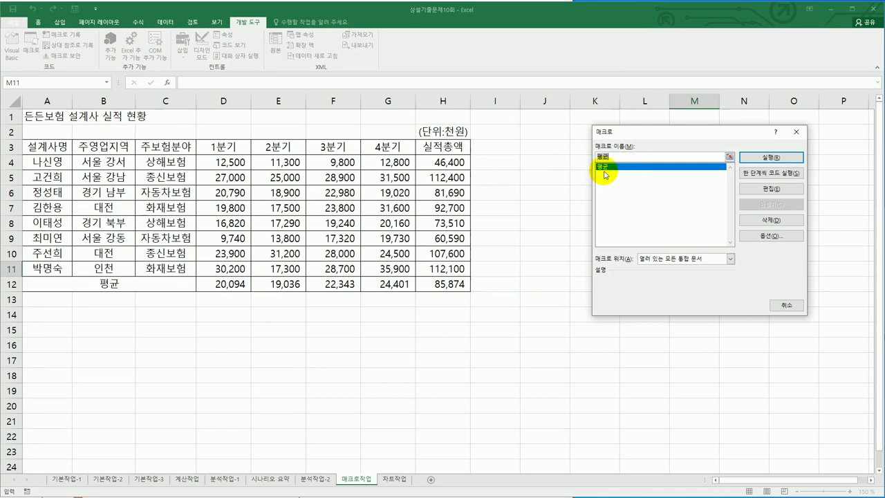
left_click(773, 221)
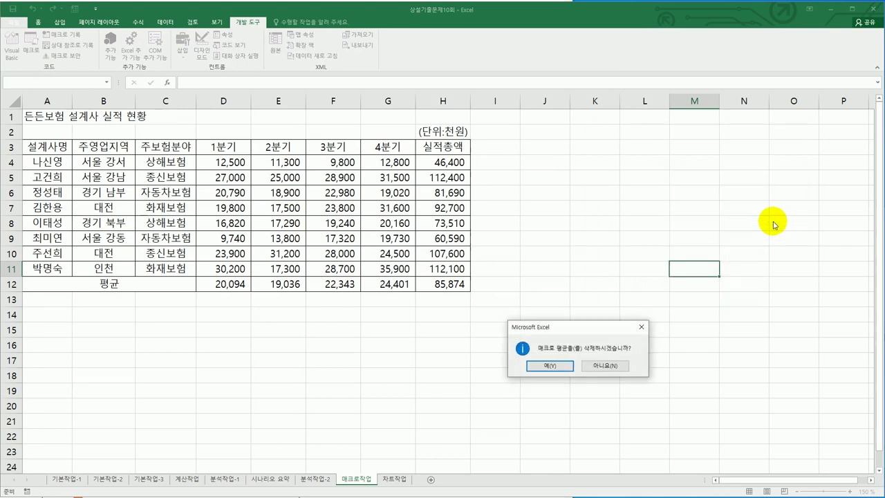
left_click(551, 366)
left_click_drag(223, 283, 441, 284)
key("Delete")
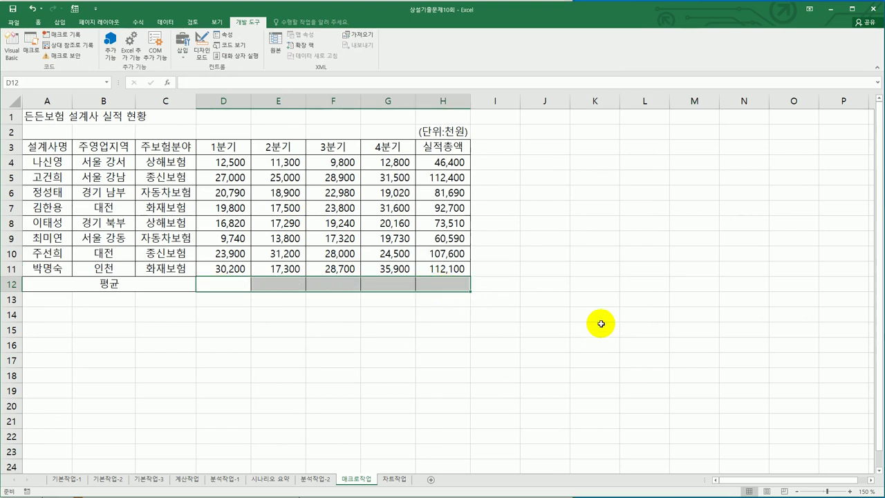
left_click(596, 328)
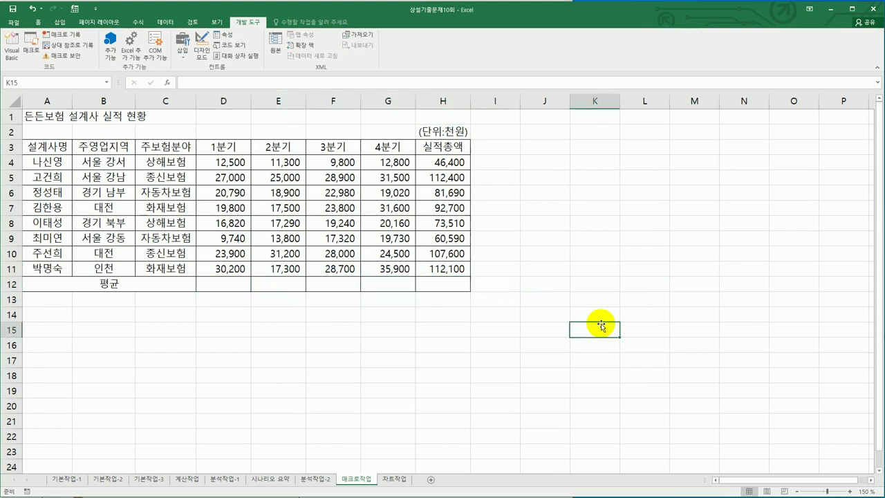
Record a macro named 평균 in the current workbook that fills D12:H12 with the AVERAGE of each column's rows 4 to 11
left_click(63, 34)
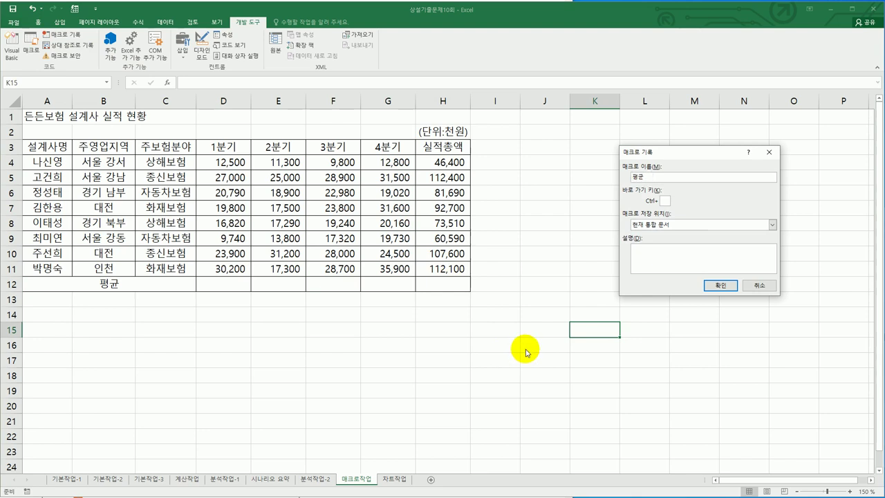
left_click(721, 285)
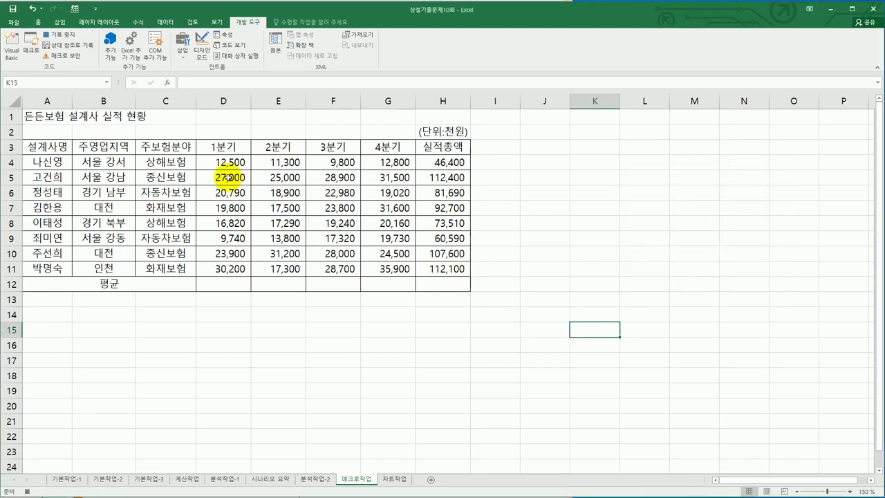
left_click_drag(224, 161, 449, 286)
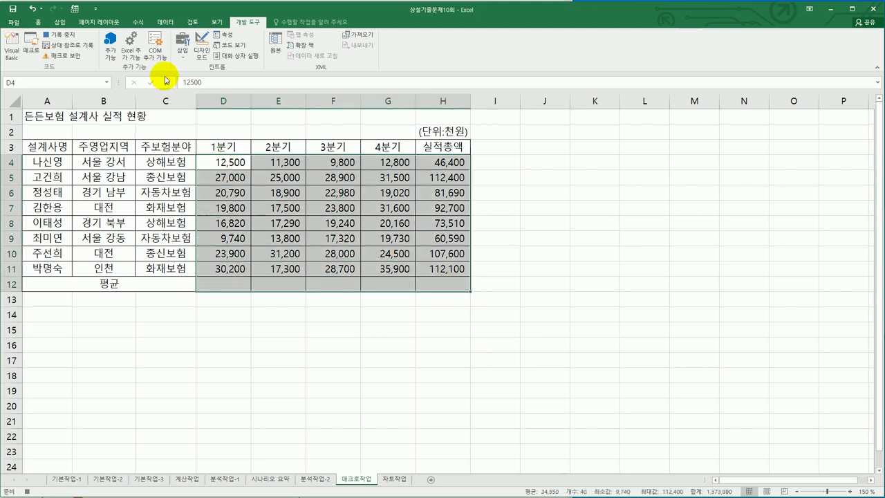
left_click(138, 23)
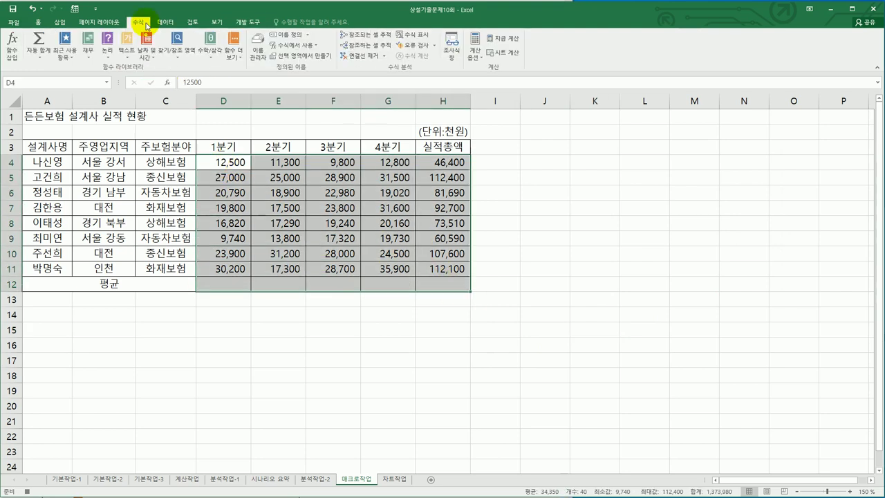
left_click(46, 56)
left_click(43, 82)
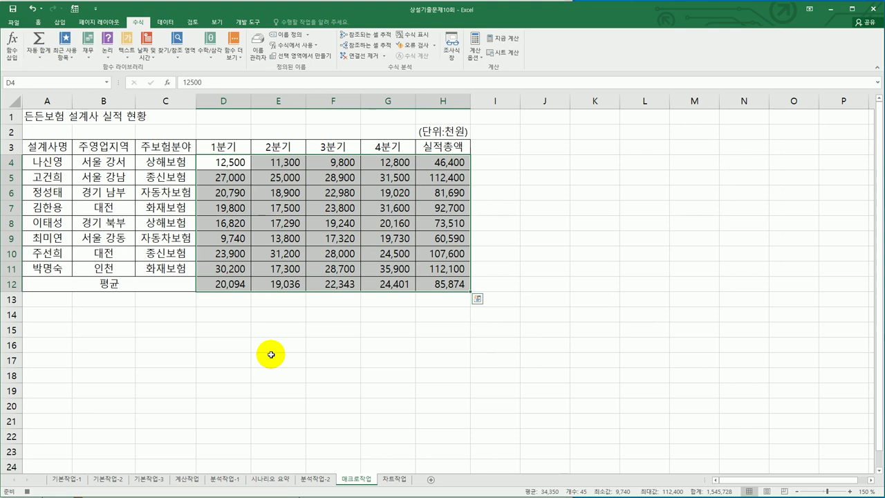
left_click(432, 285)
left_click(241, 23)
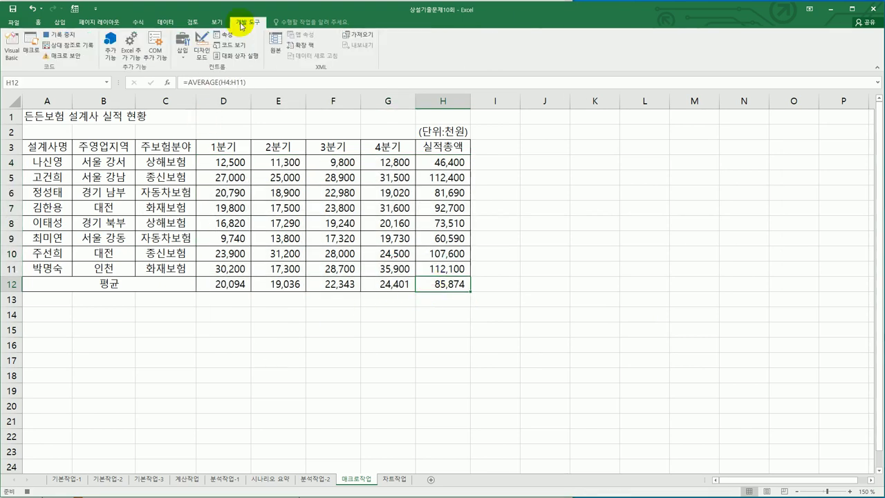
left_click(57, 34)
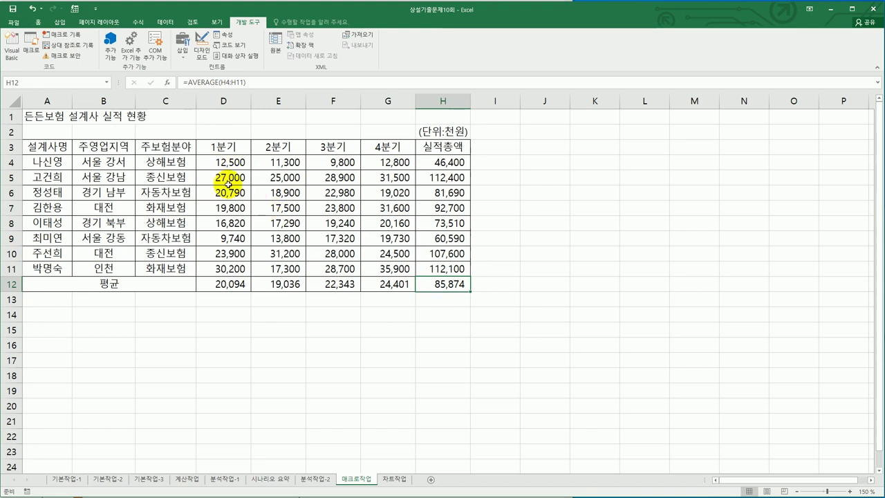
left_click(220, 286)
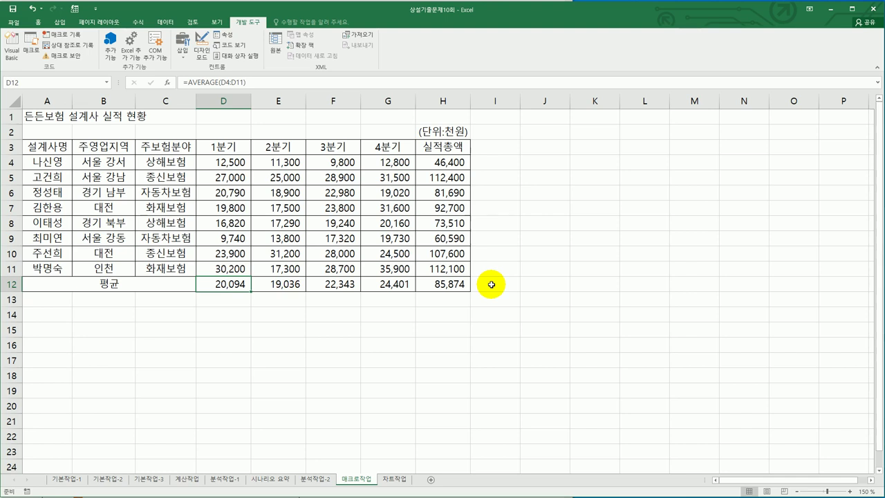
left_click(534, 302)
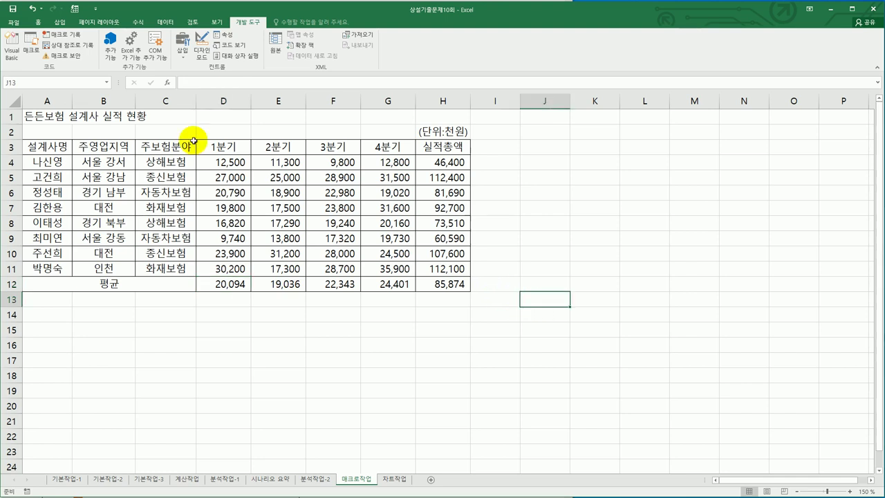
Draw an ellipse shape covering B14:C15 and label it 평균
left_click(60, 22)
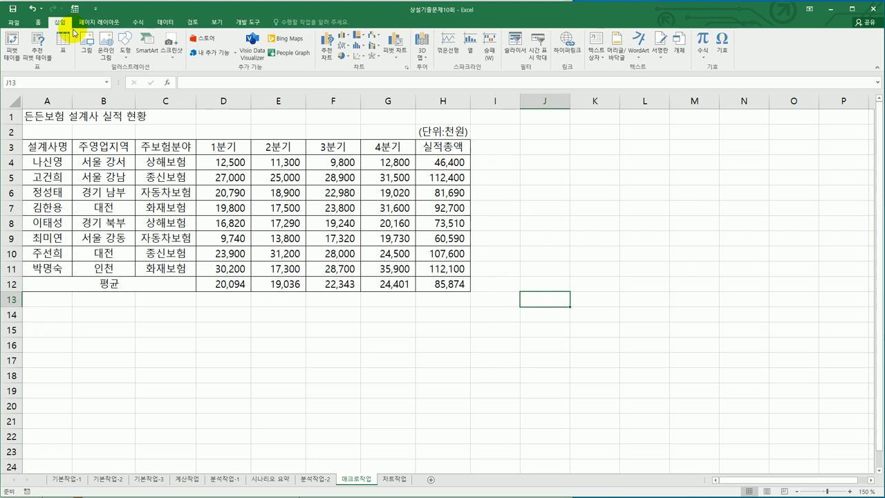
left_click(125, 43)
left_click(139, 145)
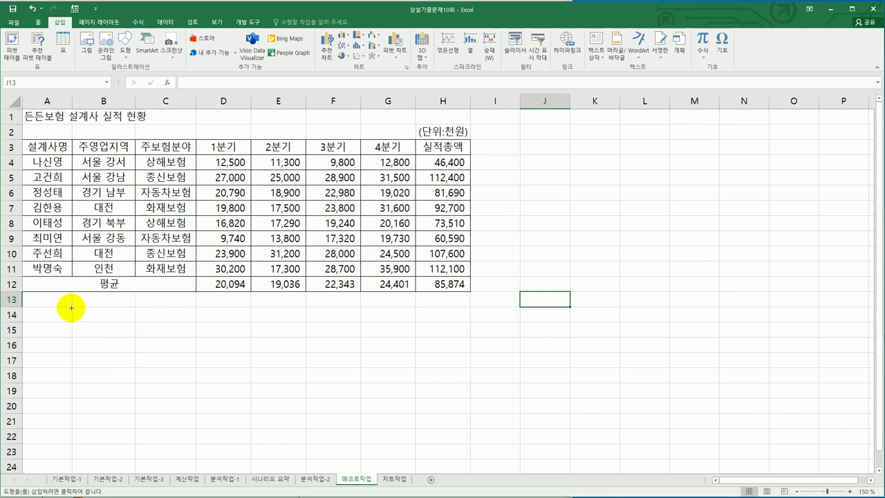
left_click_drag(71, 307, 175, 341)
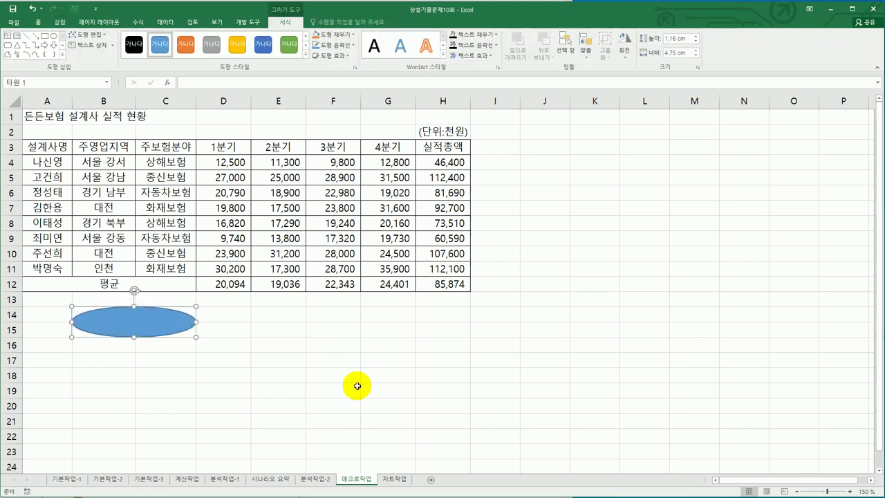
type("평ㄱ")
Assign the 평균 macro to the ellipse over B14:C15
right_click(169, 324)
left_click(217, 447)
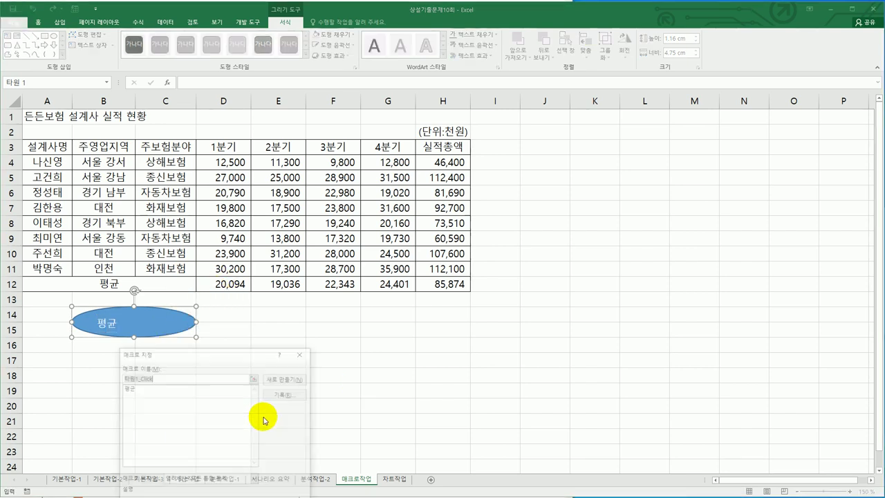
left_click_drag(238, 352, 406, 208)
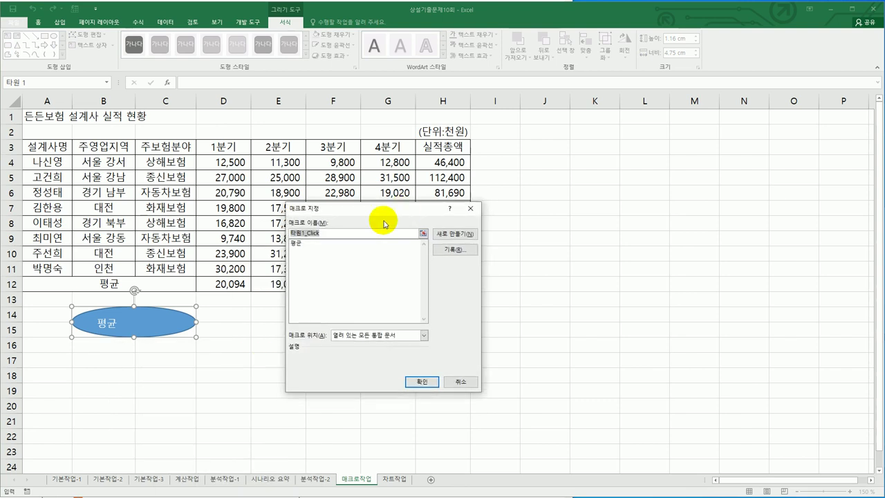
left_click(323, 245)
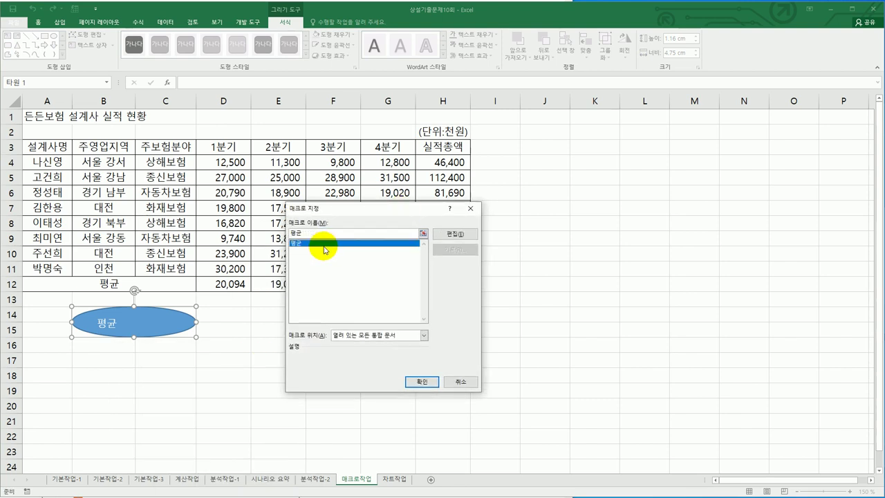
left_click(415, 383)
left_click(577, 401)
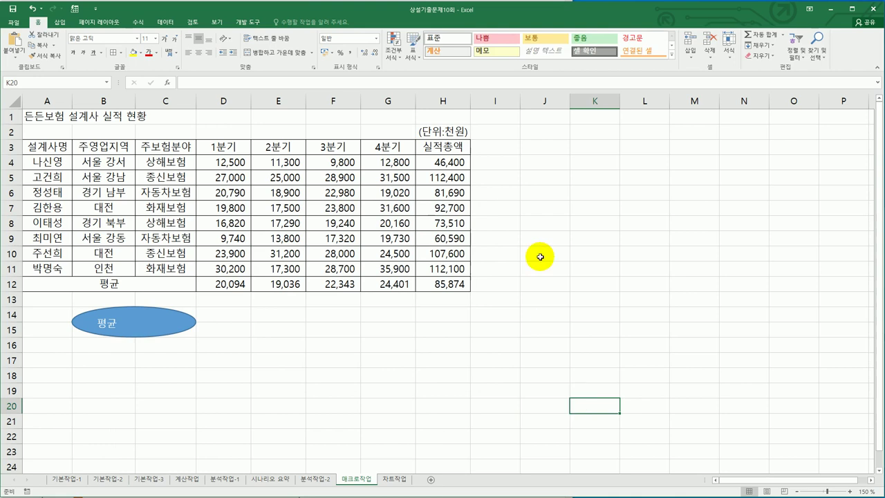
Check the exam instructions for the second macro and start recording a macro named 서식 stored in the current workbook
key("alt+Tab")
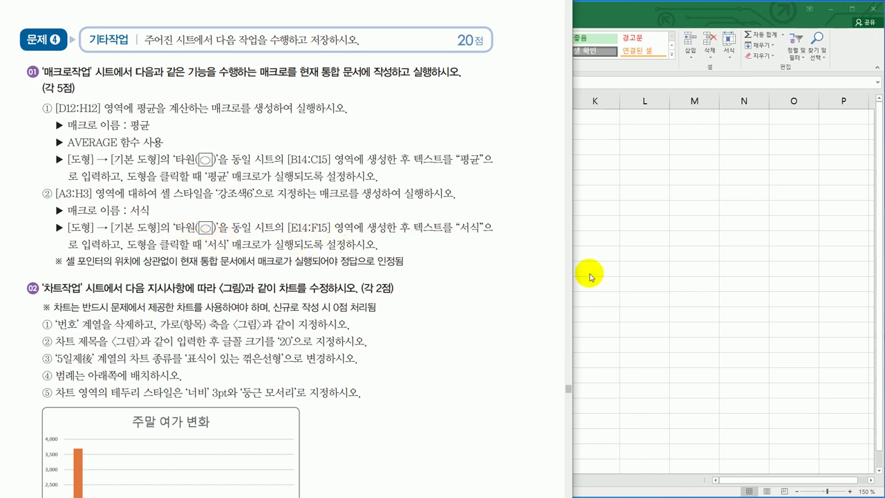
key("alt+Tab")
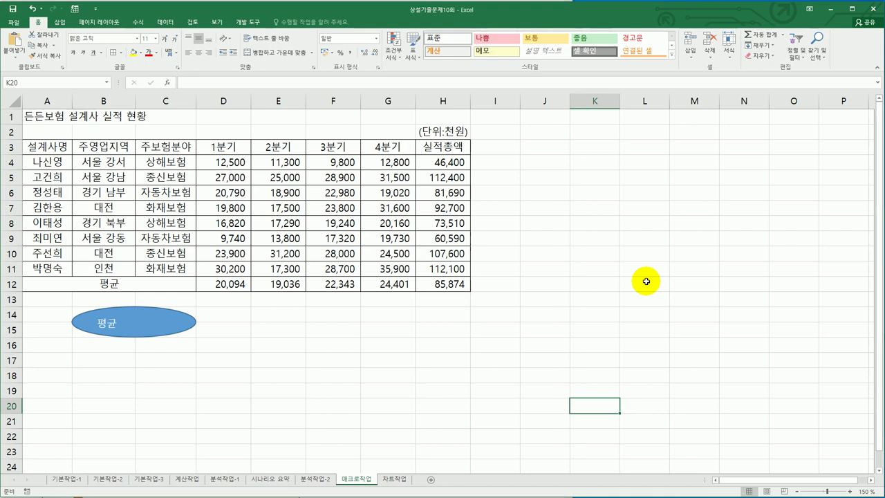
left_click_drag(61, 146, 430, 153)
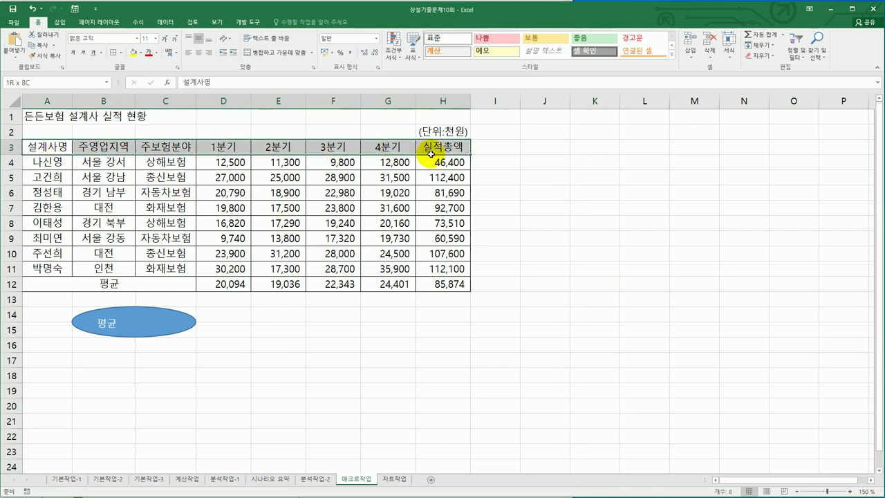
left_click(629, 327)
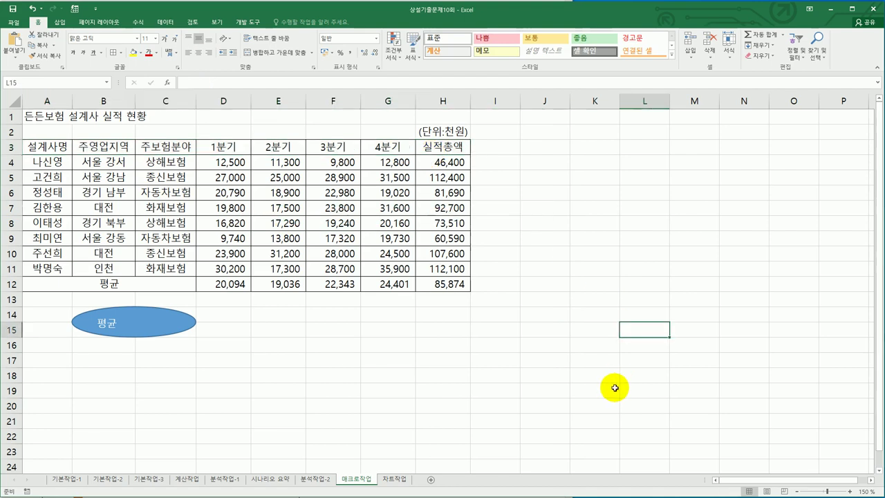
left_click(250, 22)
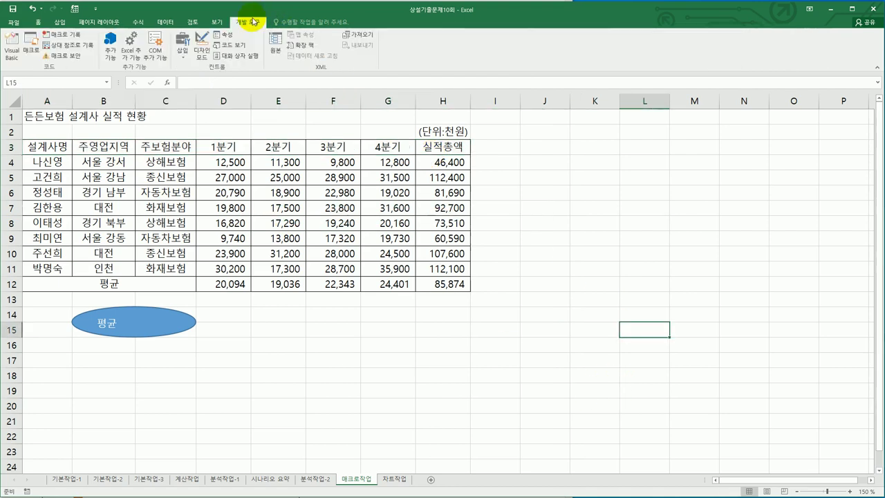
left_click(64, 34)
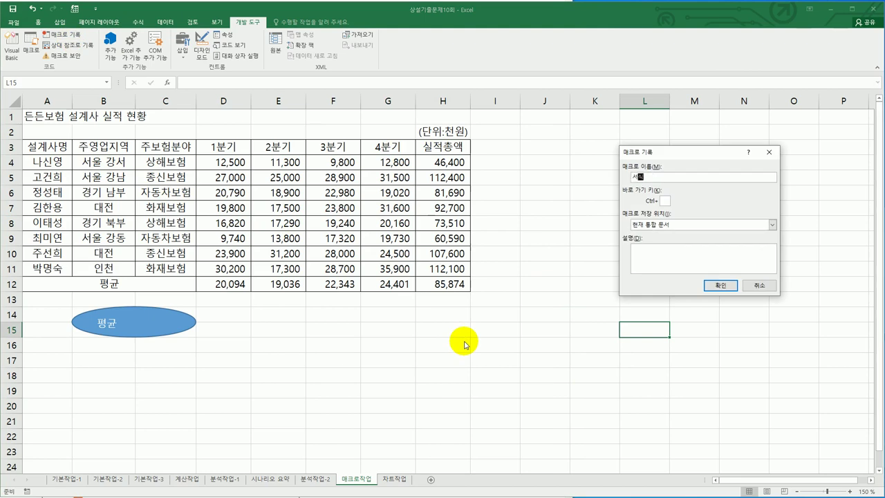
left_click(716, 286)
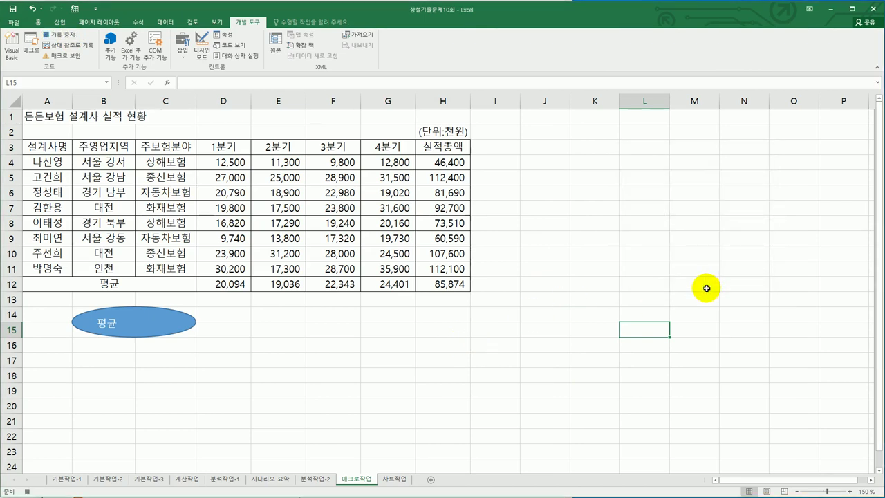
Apply the 강조색6 cell style to the header cells A3:H3 within the macro being recorded
left_click_drag(38, 146, 432, 150)
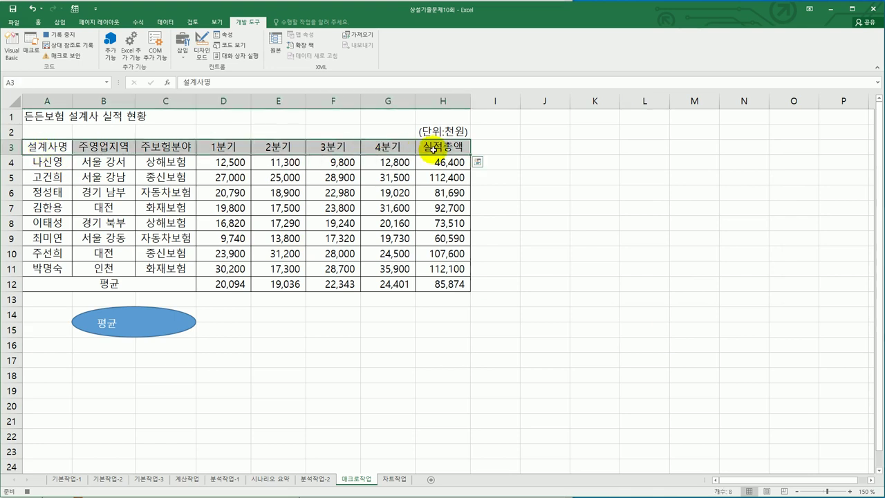
left_click(38, 23)
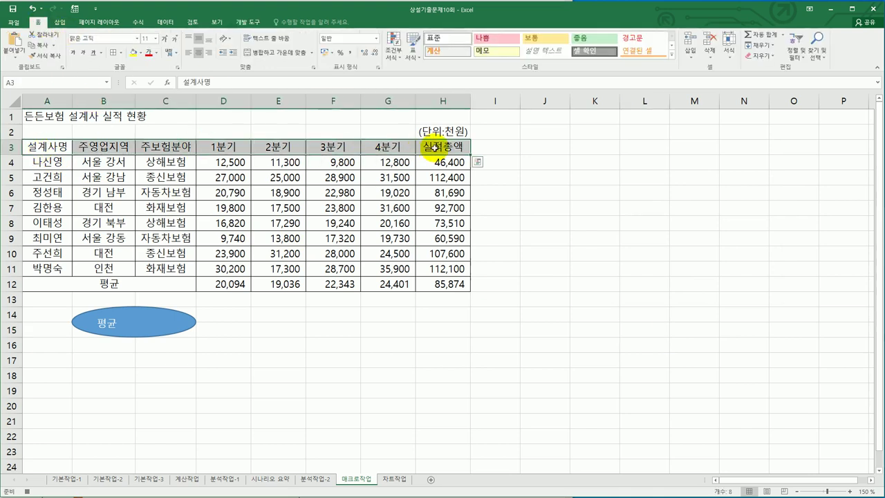
left_click(672, 55)
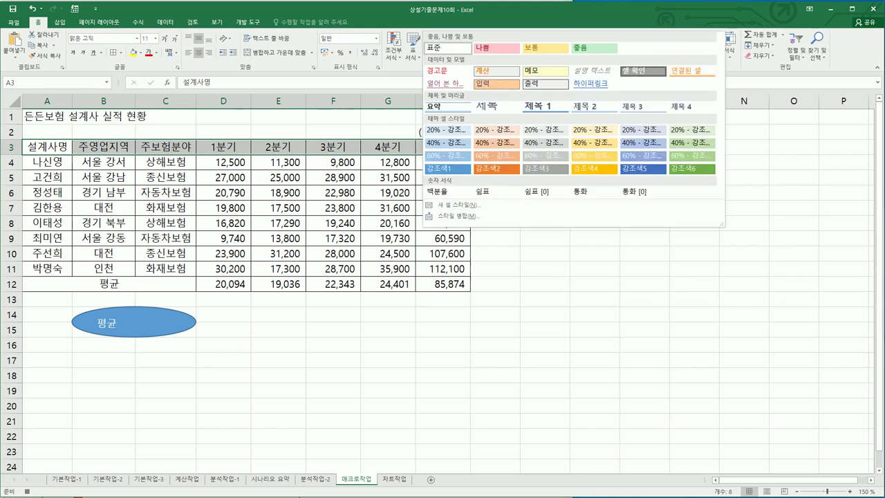
key("alt+Tab")
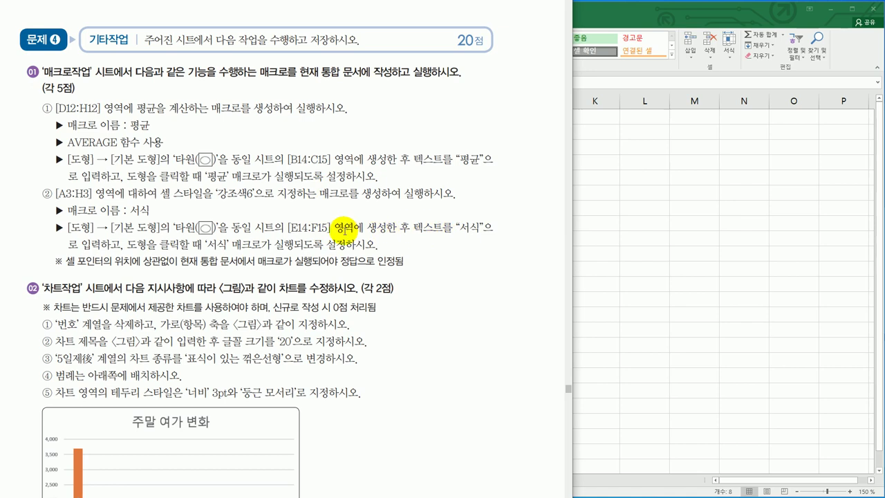
left_click(622, 17)
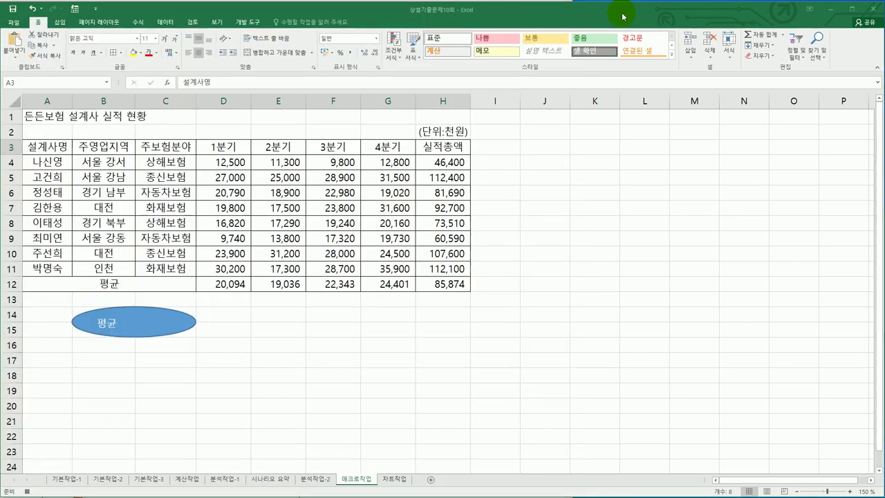
left_click(671, 54)
left_click(694, 170)
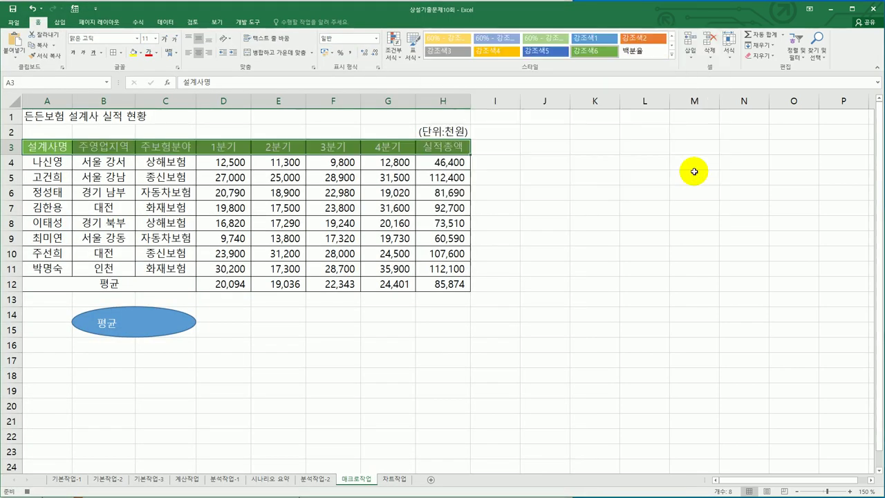
left_click(450, 144)
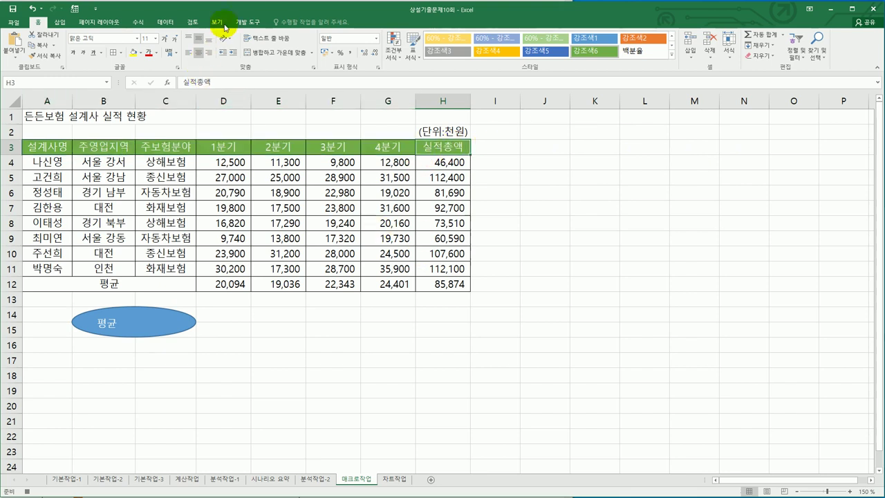
Stop recording the 서식 macro and deselect the header cells
left_click(246, 22)
left_click(59, 36)
left_click(573, 347)
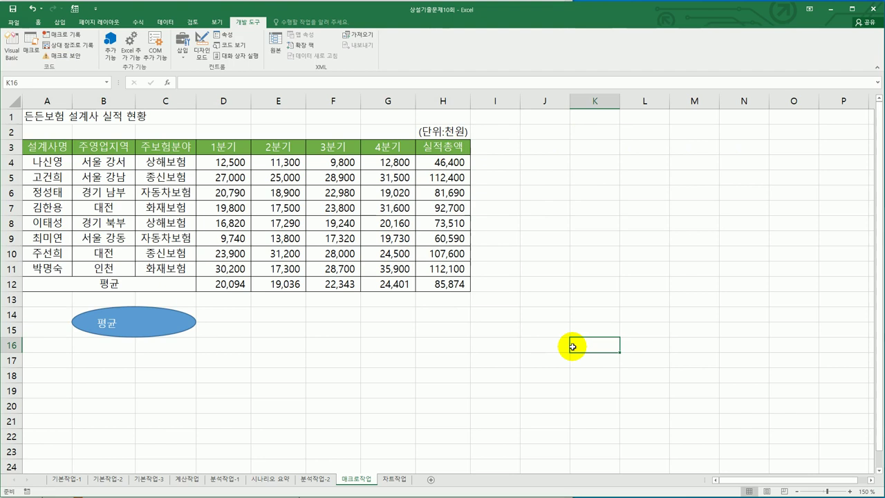
Draw an ellipse from the basic shapes covering E14:F15 and label it 서식
left_click(63, 25)
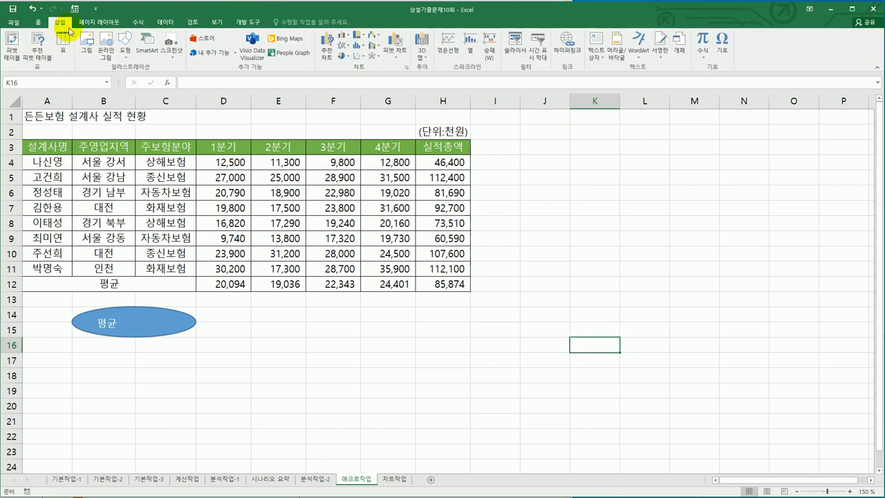
left_click(125, 50)
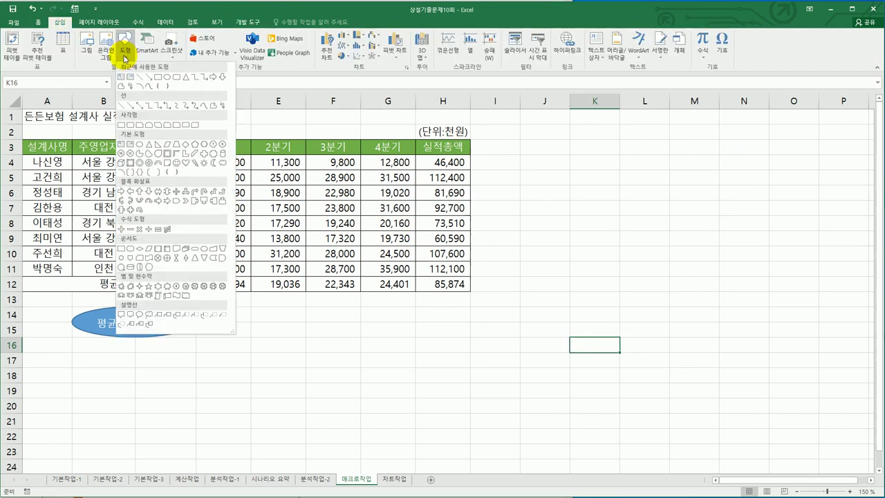
left_click(141, 146)
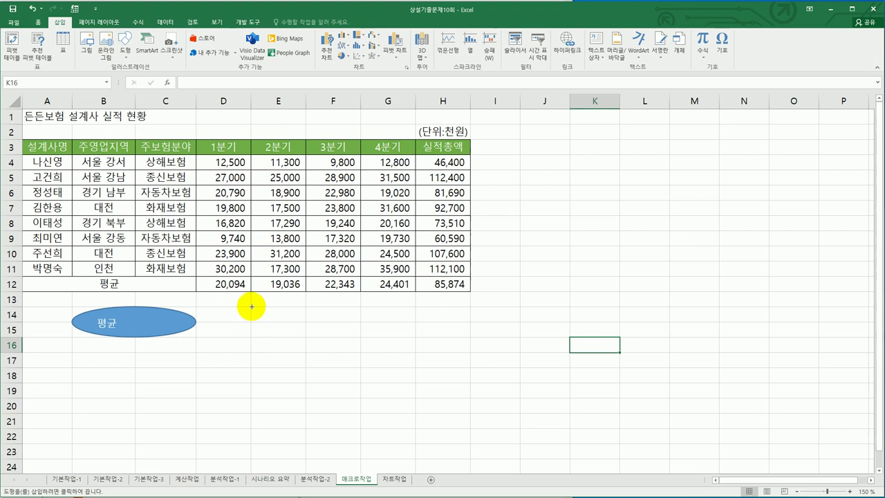
left_click_drag(253, 306, 360, 337)
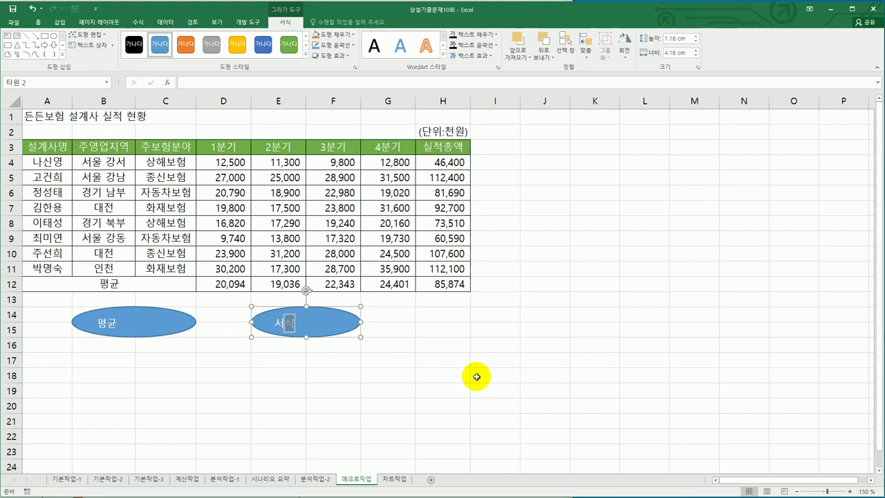
left_click(476, 377)
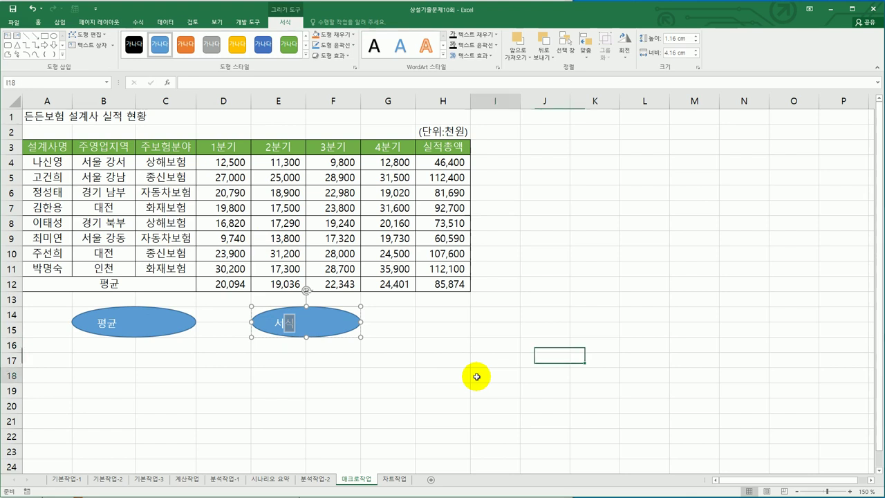
Assign the 서식 macro to the ellipse over E14:F15
right_click(341, 320)
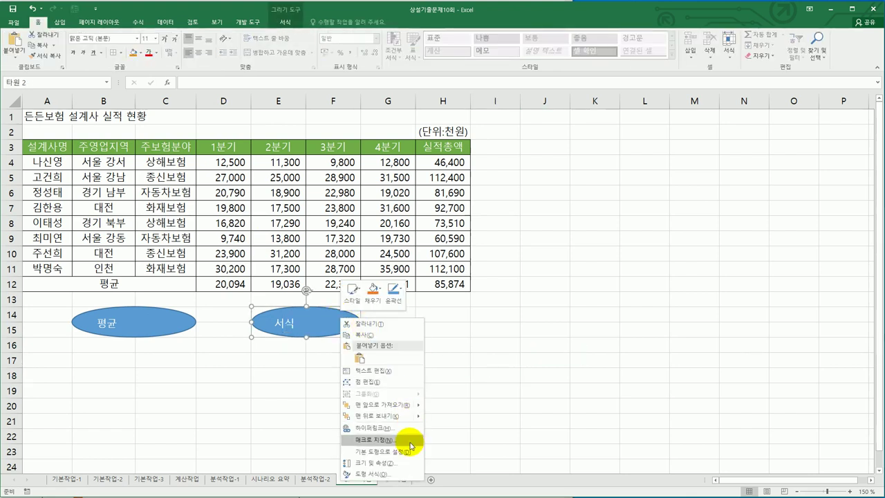
left_click(412, 446)
left_click_drag(409, 352, 608, 166)
left_click(543, 194)
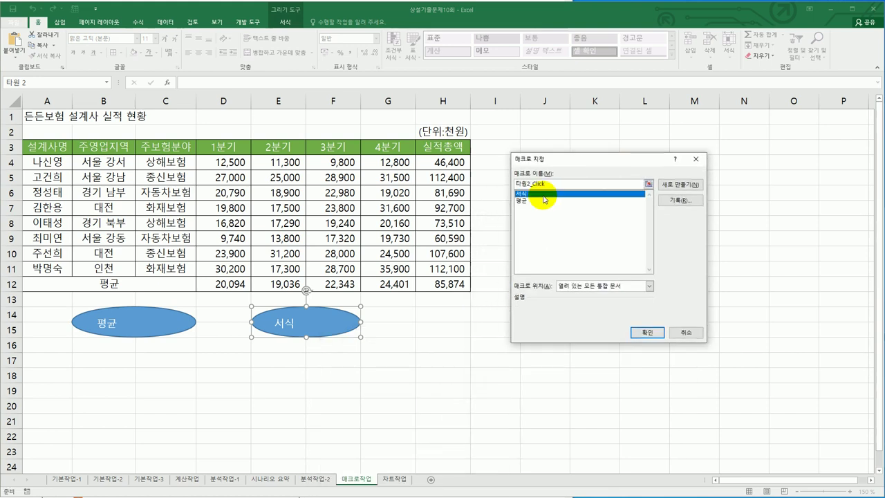
left_click(644, 333)
left_click(626, 348)
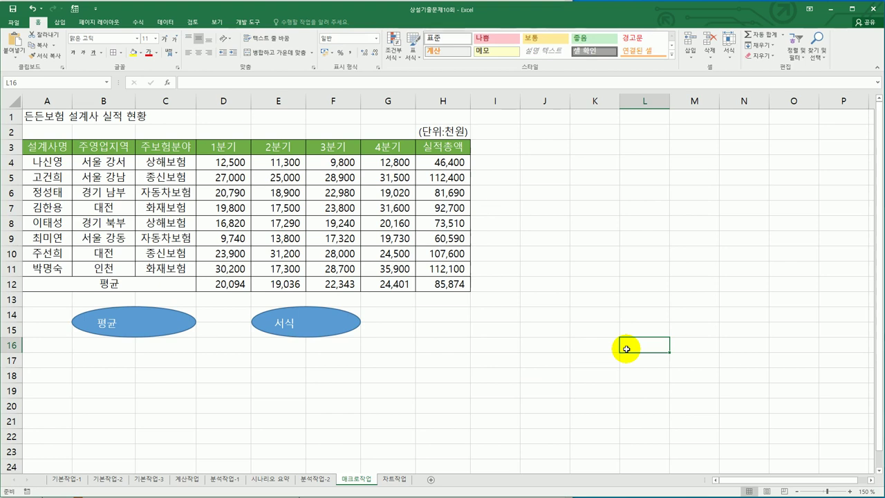
Read the exam instructions for the chart task and open the 차트작업 sheet to compare its chart with the sample
key("alt+Tab")
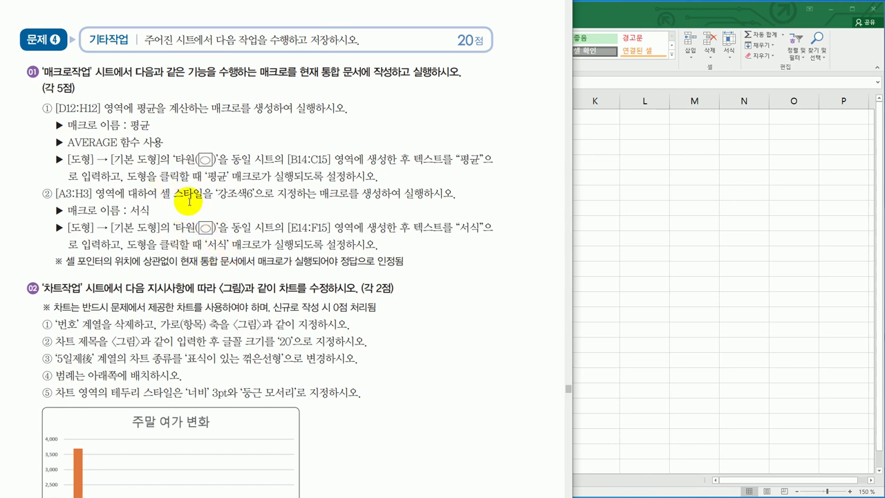
scroll(401, 277, "down", 3)
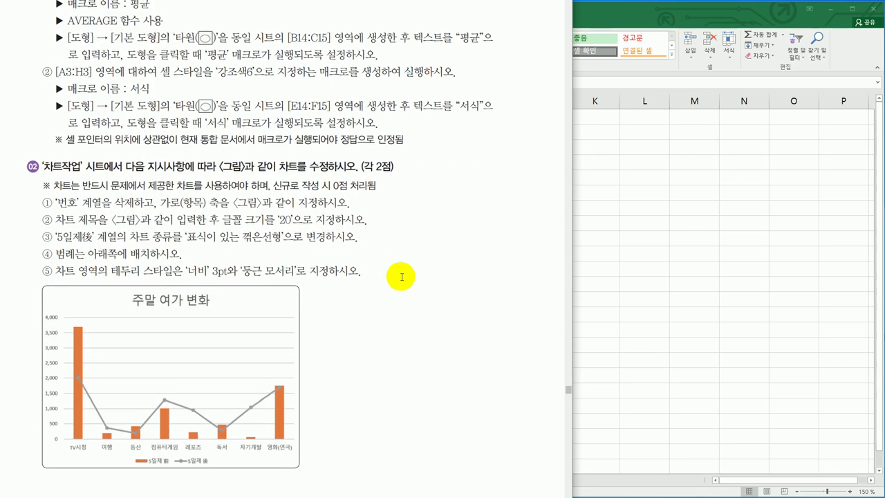
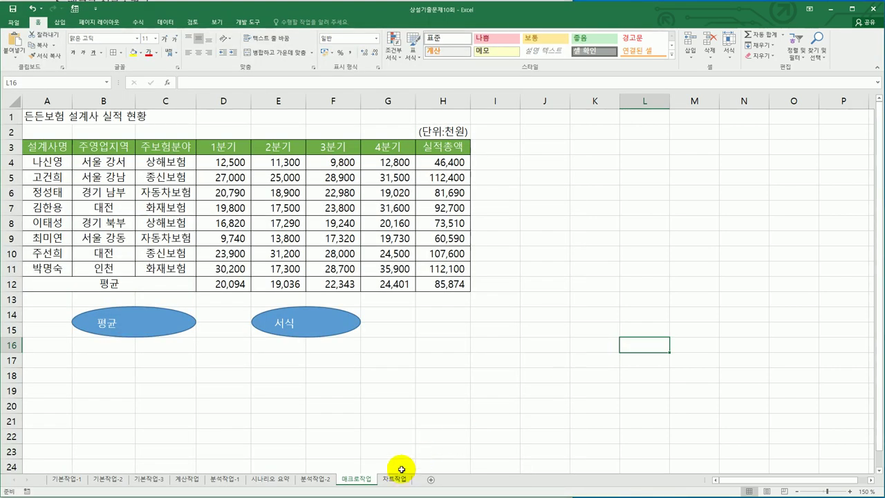
left_click(394, 477)
scroll(526, 401, "down", 3)
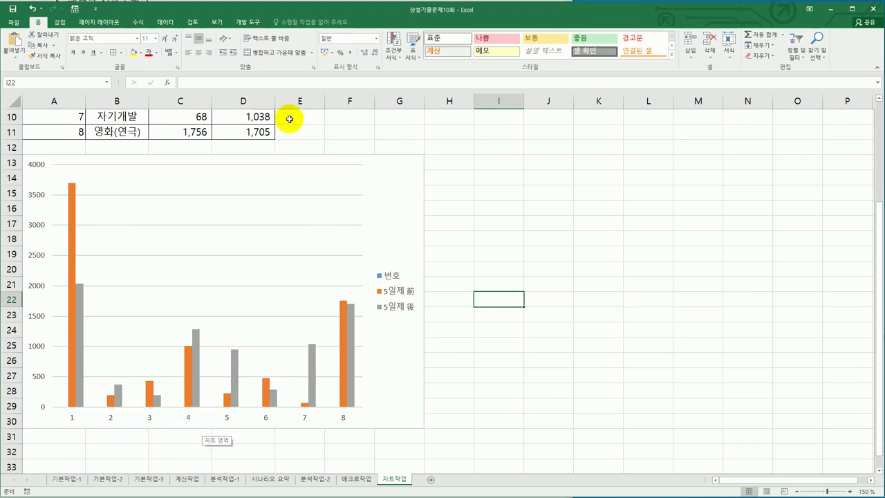
key("alt+Tab")
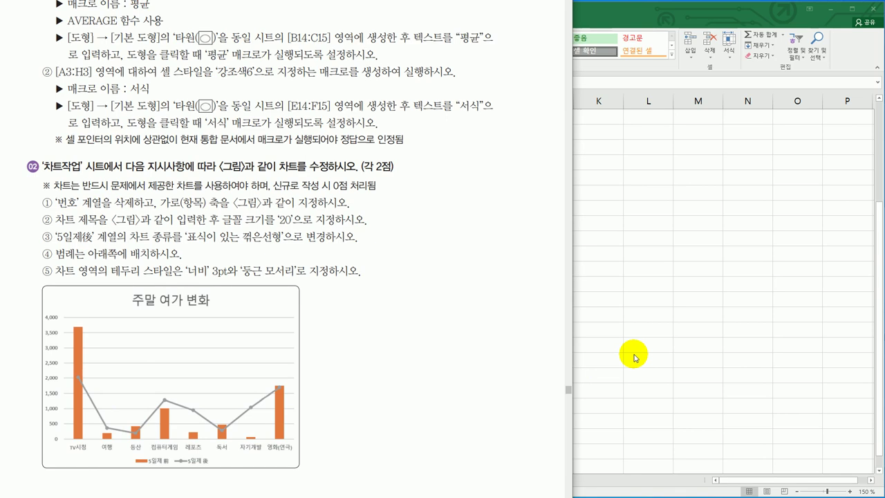
key("alt+Tab")
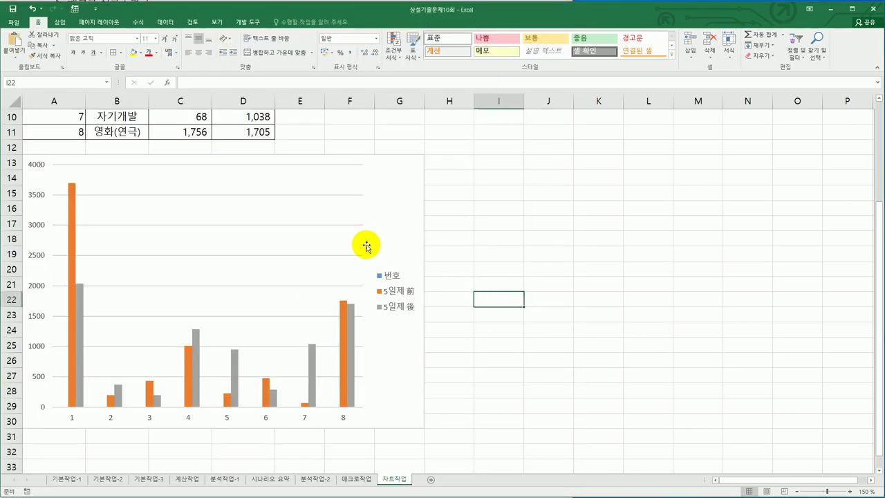
Remove the 번호 series from the chart's data source
left_click(381, 206)
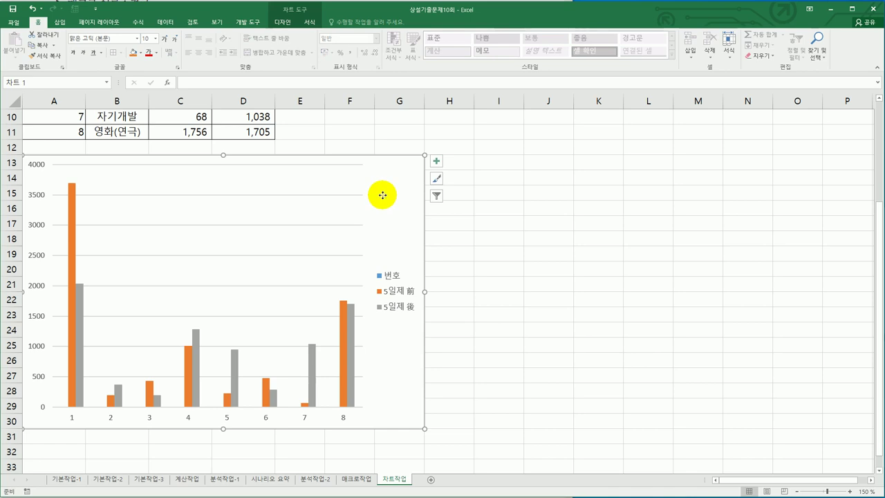
right_click(381, 206)
left_click(444, 296)
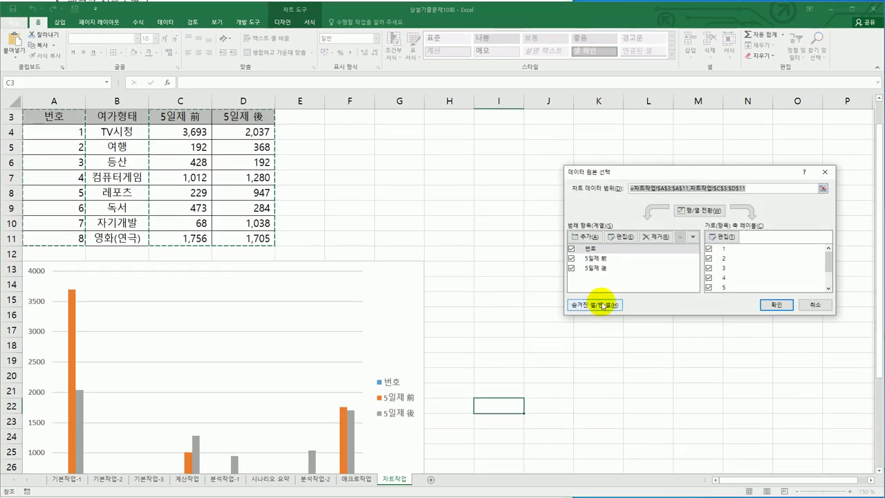
left_click(597, 248)
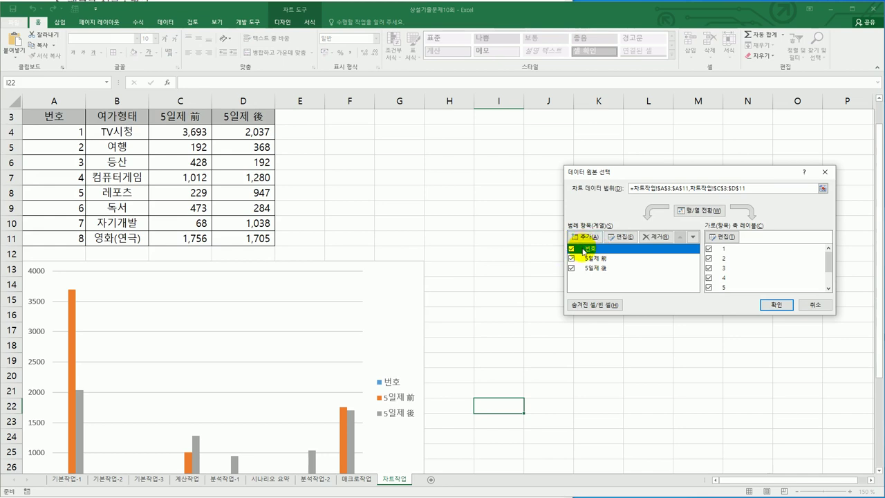
left_click(653, 238)
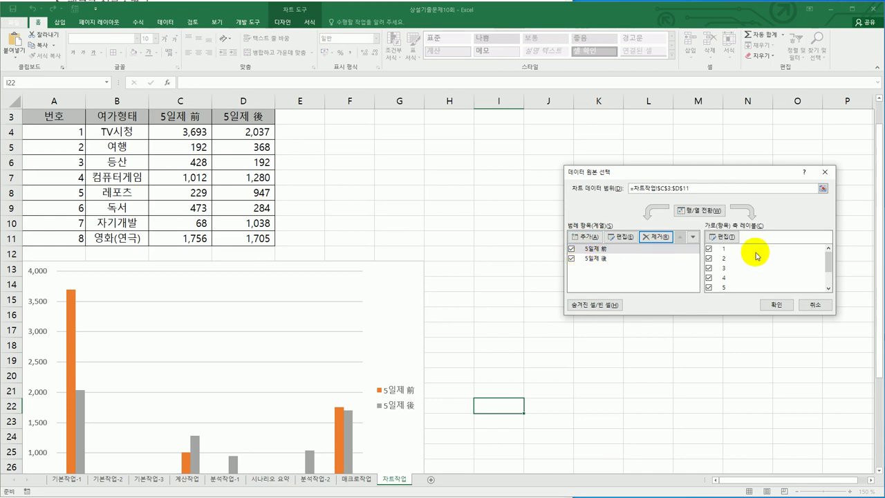
Set the chart's horizontal axis labels to the range B4:B11 and apply the data source changes
left_click(730, 239)
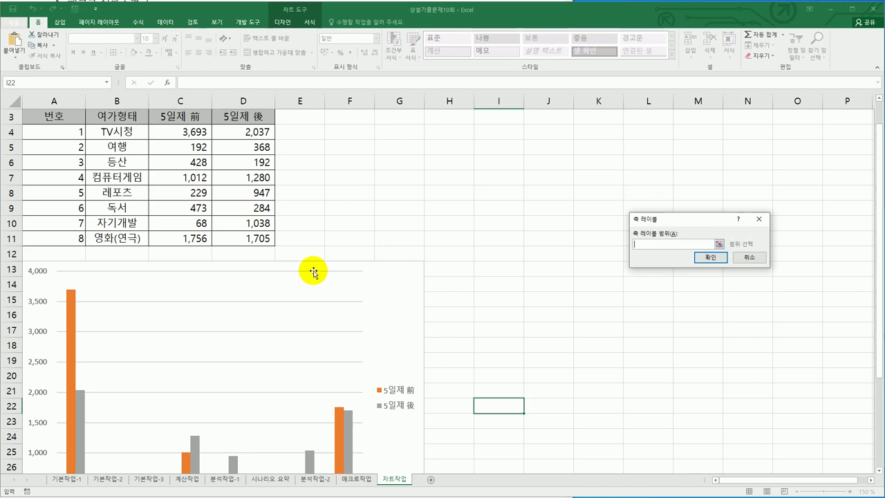
left_click_drag(107, 131, 111, 239)
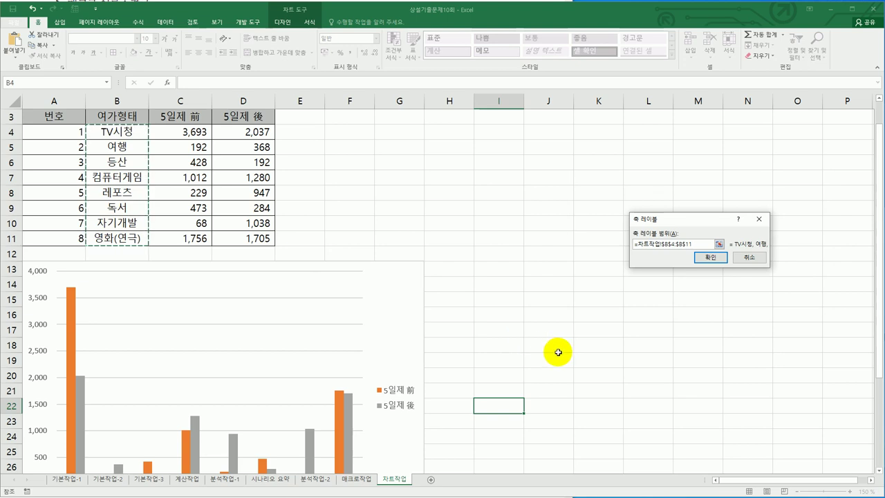
left_click(709, 257)
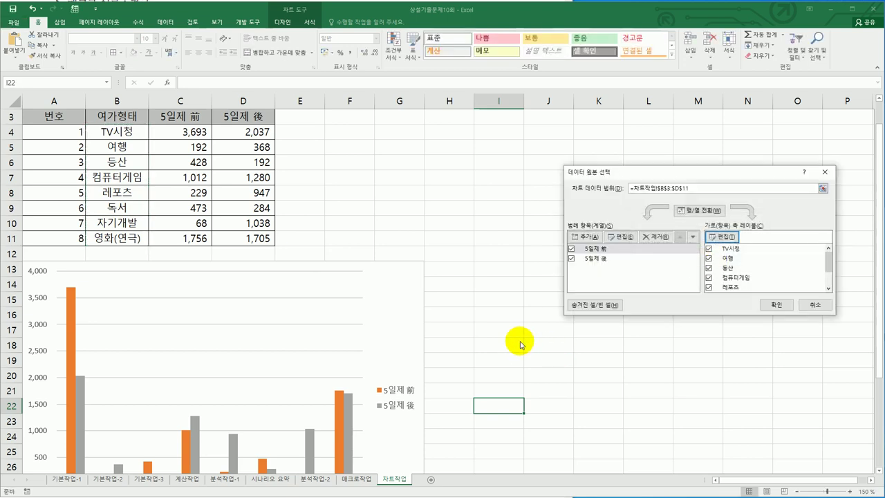
left_click(776, 305)
scroll(544, 376, "down", 2)
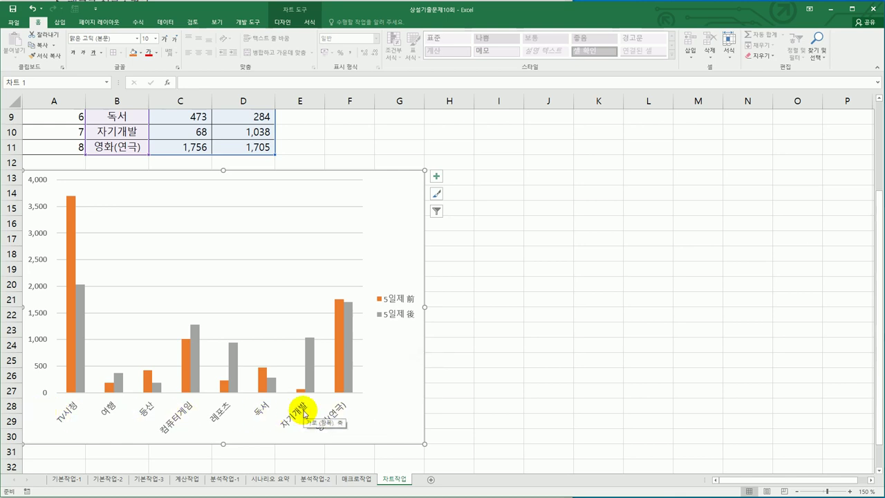
Check the exam's title instruction, then add a chart title reading 주말 여가 변화
key("alt+Tab")
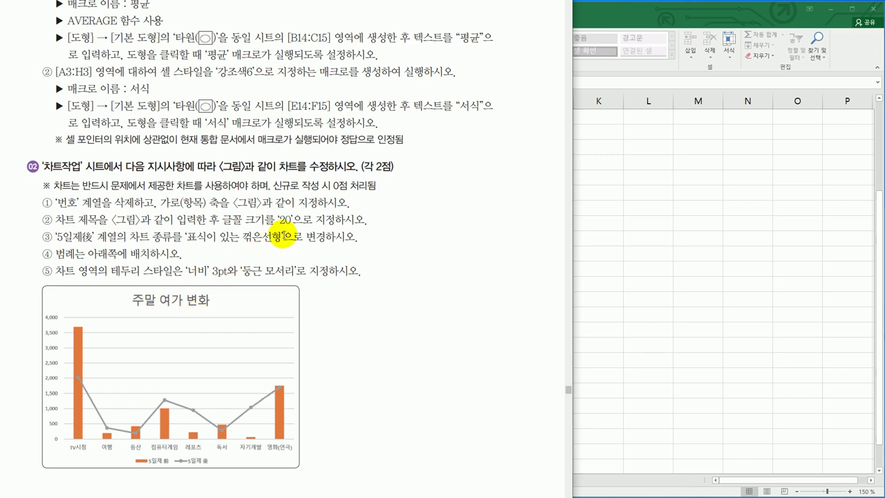
left_click(612, 222)
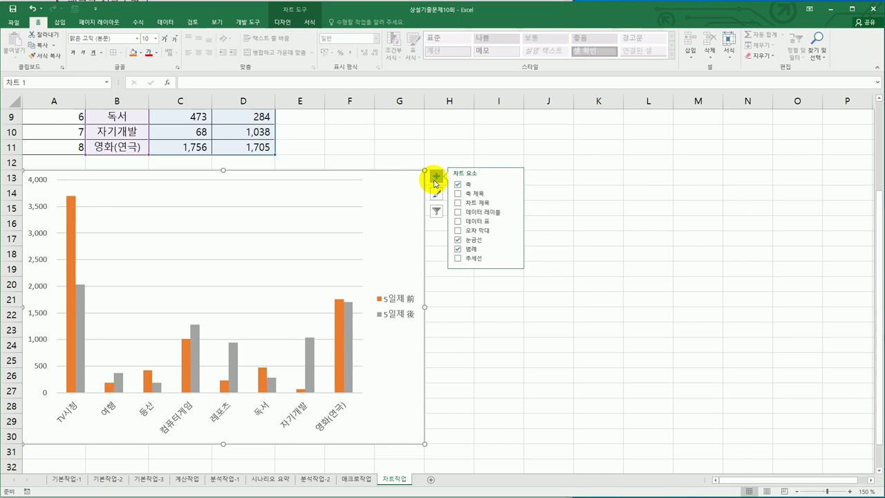
left_click(477, 202)
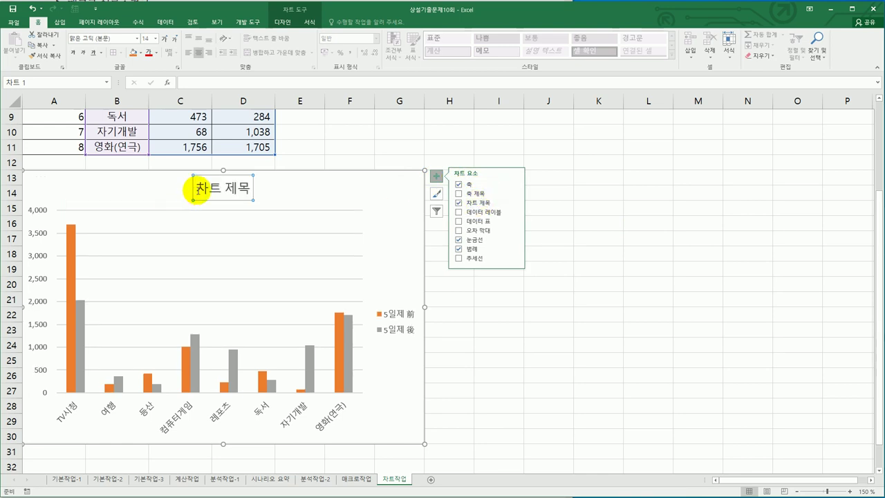
left_click_drag(197, 189, 253, 191)
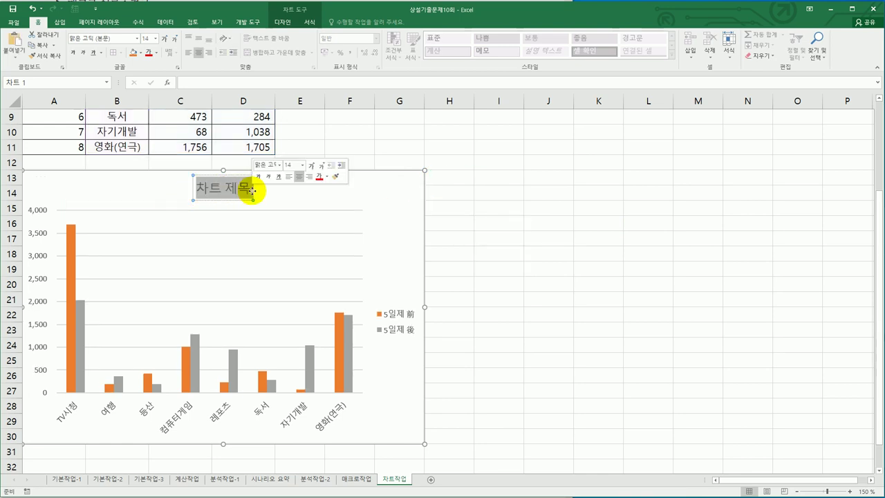
type("주말 ㅇ")
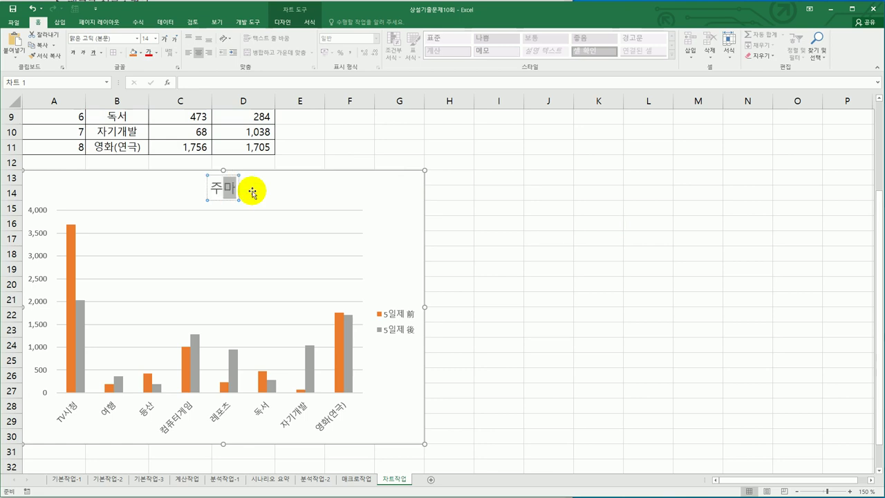
type("가 변호")
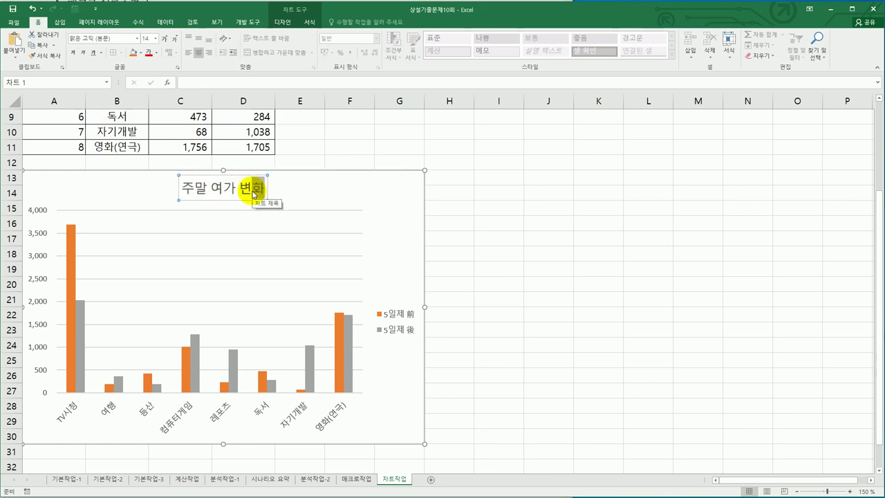
Set the chart title's font size to 20
left_click(247, 174)
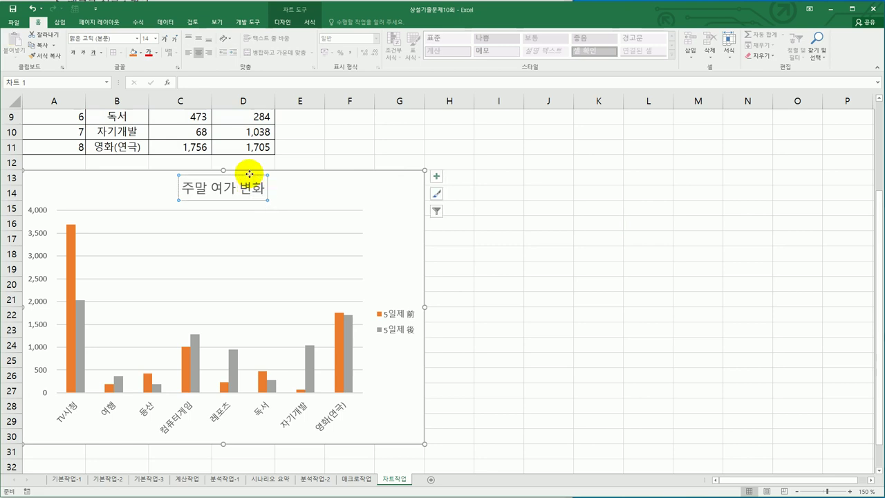
left_click(156, 39)
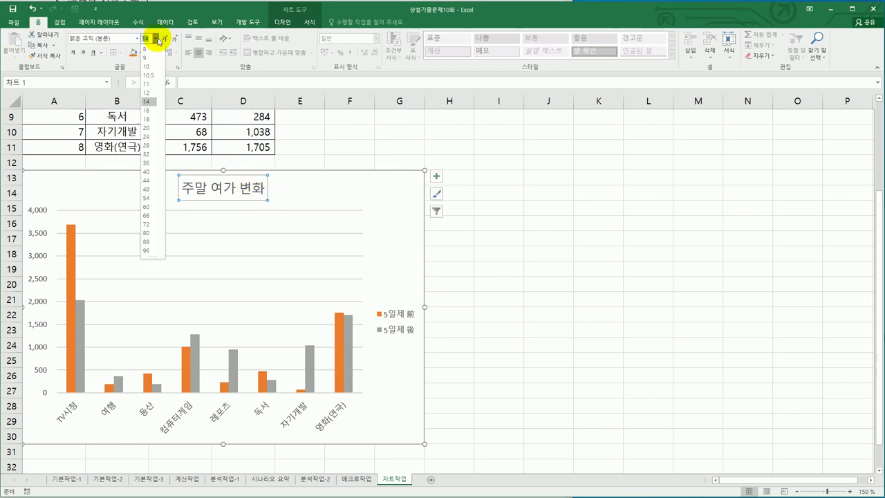
left_click(149, 134)
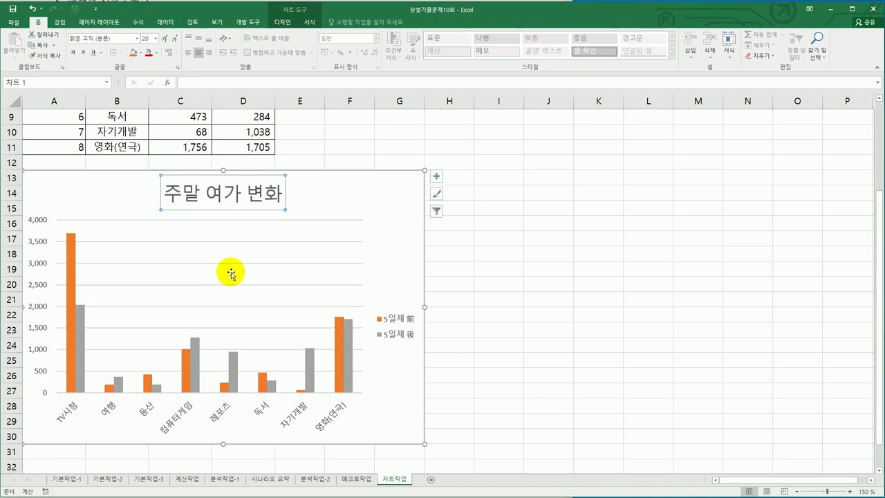
Check the exam's series instruction, then change the 5일제 後 series to a line with markers (표식이 있는 꺾은선형)
key("alt+Tab")
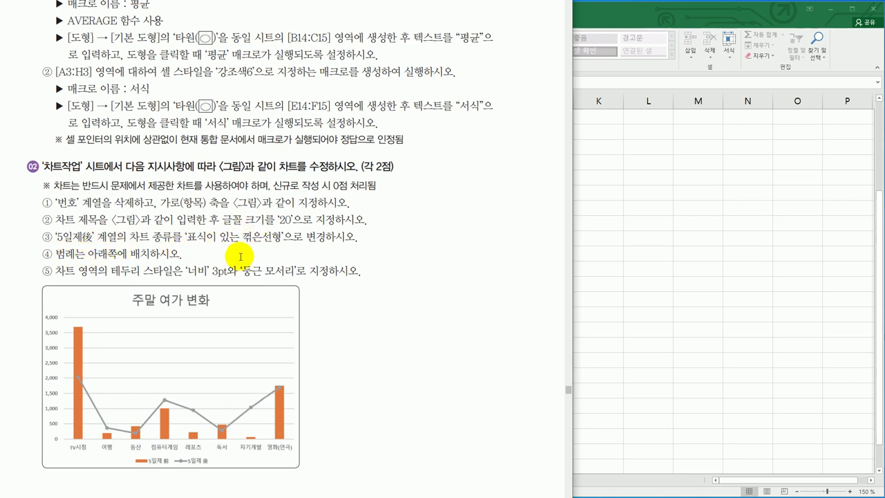
left_click(676, 256)
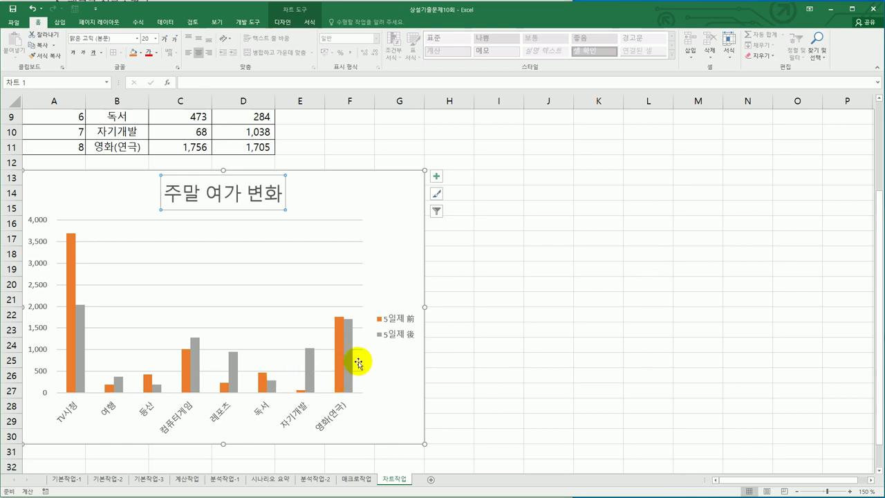
left_click(347, 338)
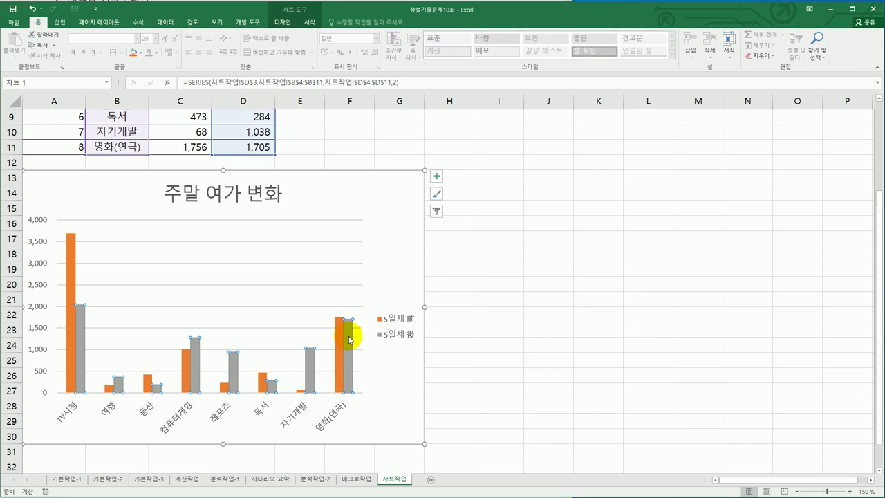
right_click(350, 340)
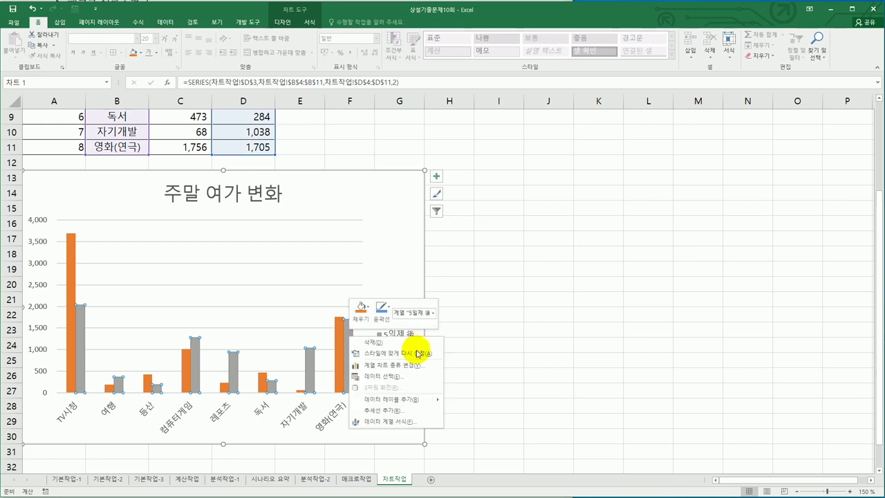
left_click(422, 366)
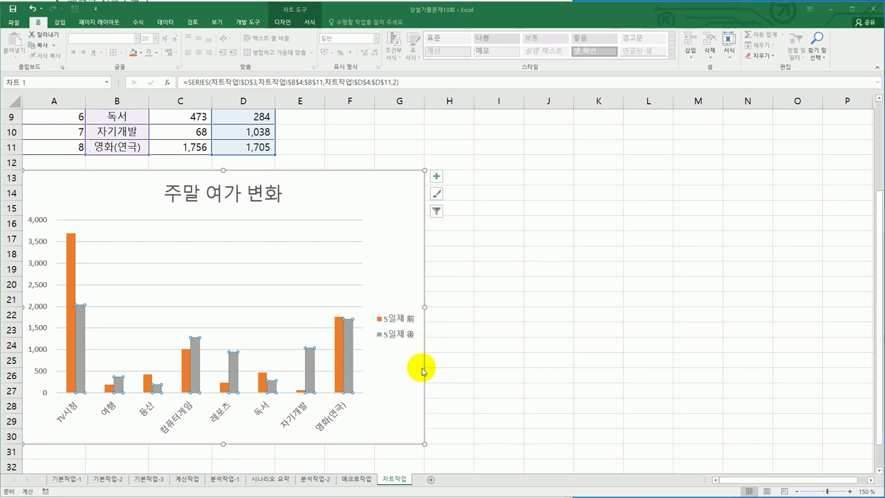
left_click_drag(433, 102, 374, 33)
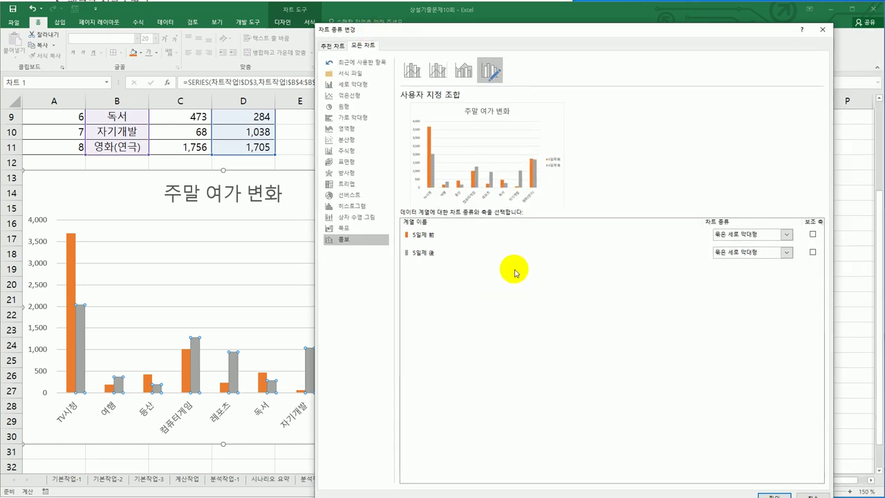
left_click(752, 253)
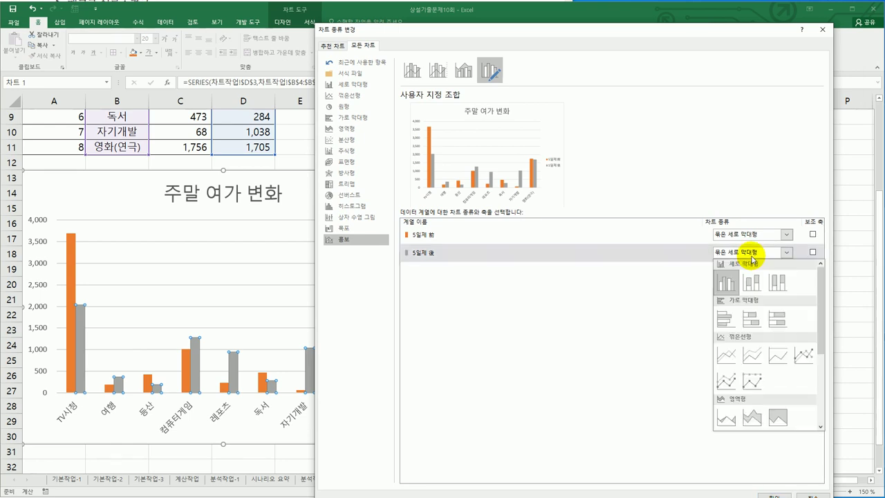
left_click(804, 357)
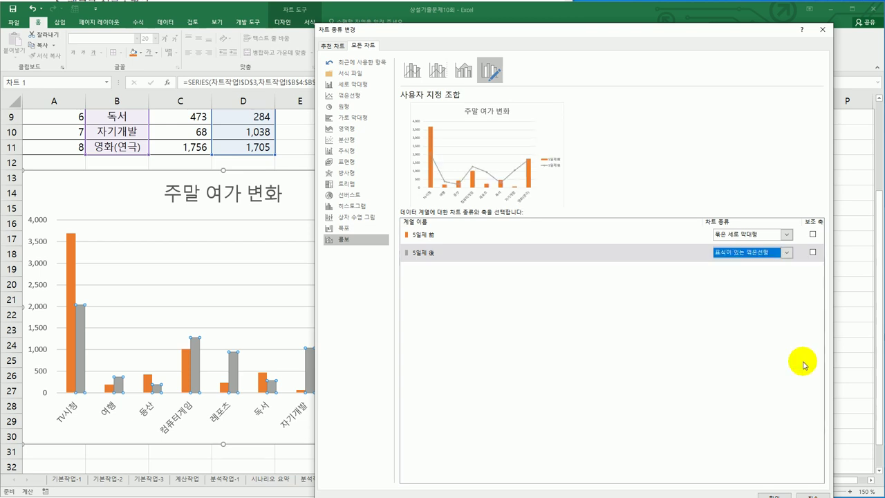
left_click(780, 495)
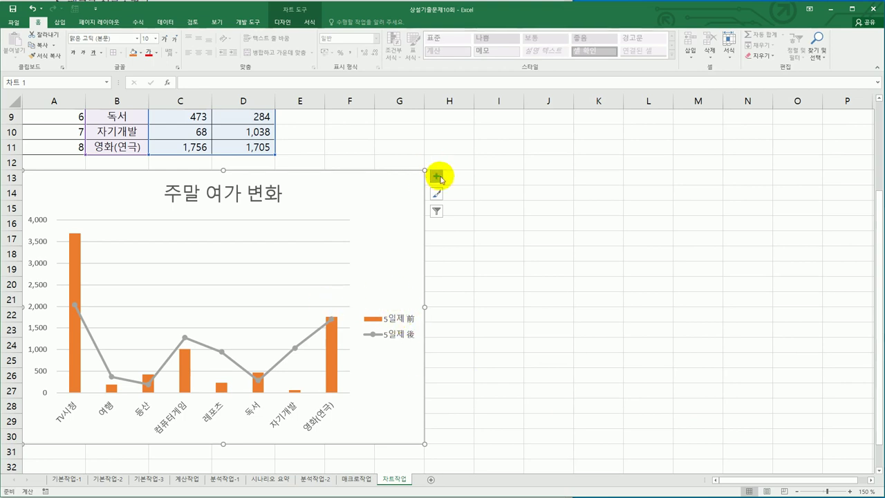
Place the chart's legend below the plot area (아래쪽)
left_click(388, 319)
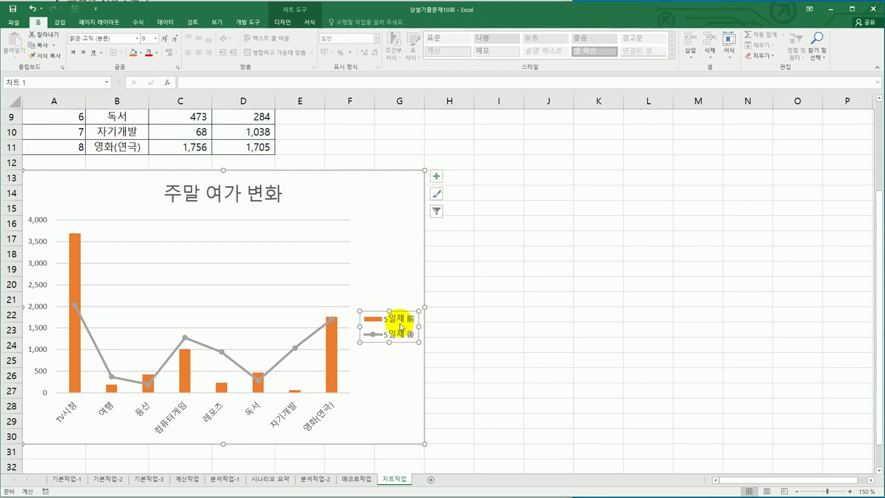
left_click(437, 178)
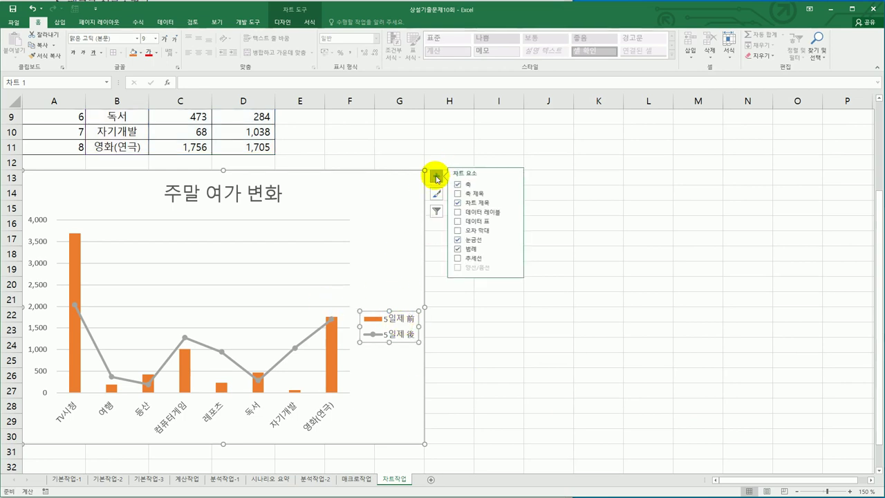
left_click(514, 250)
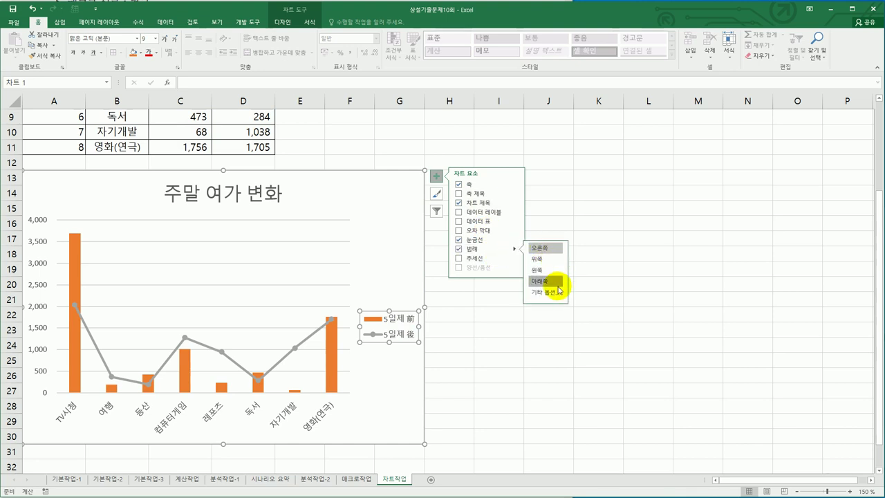
left_click(558, 284)
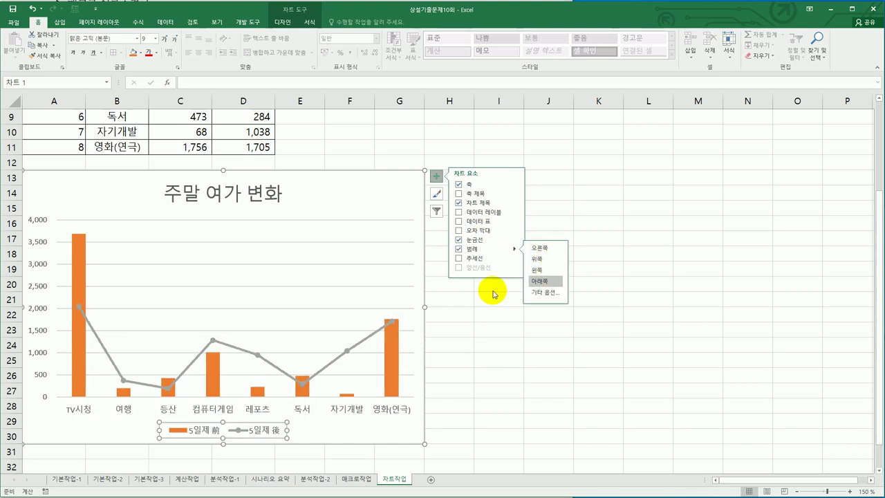
Check the exam's border instruction, then give the chart area a 3 pt border with rounded corners (둥근 모서리)
key("alt+Tab")
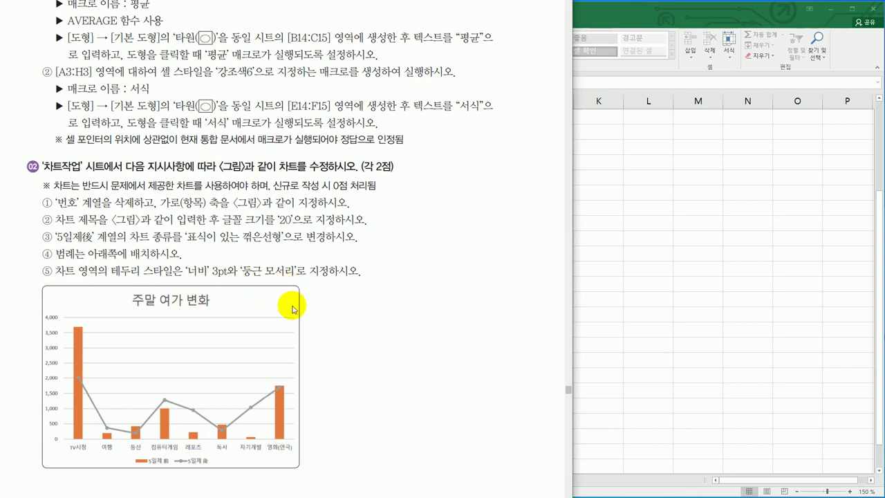
key("alt+Tab")
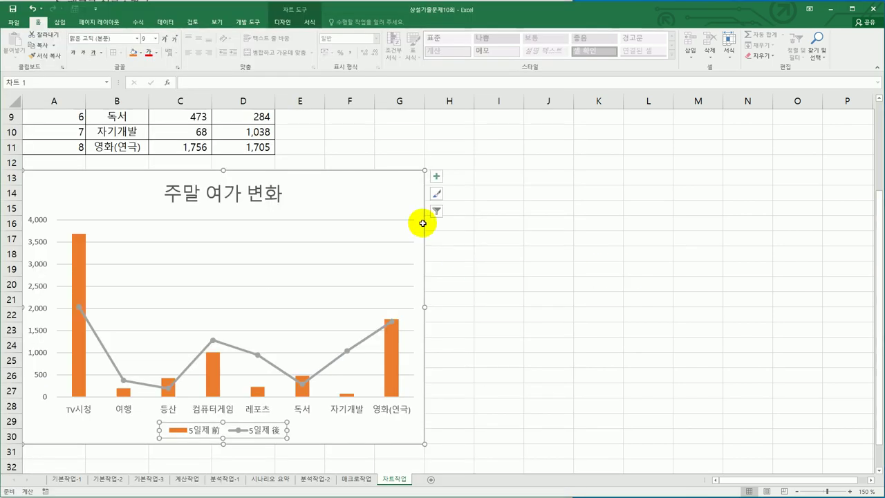
left_click(399, 192)
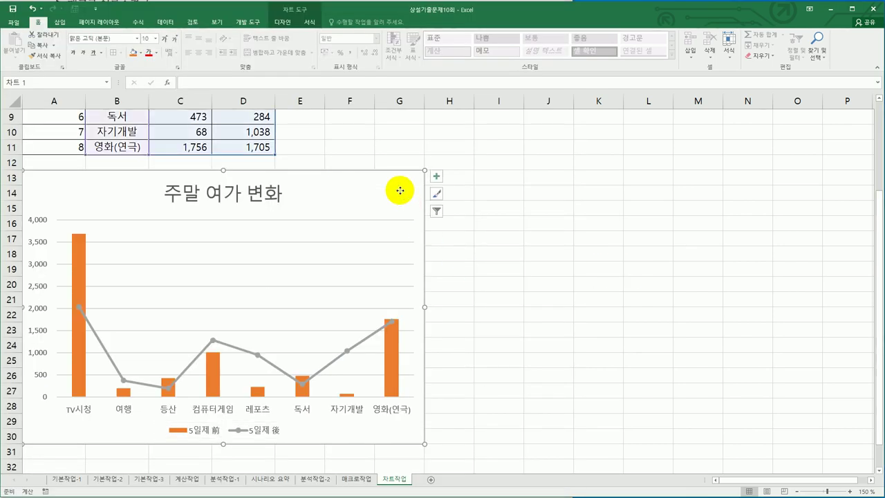
right_click(400, 191)
left_click(455, 367)
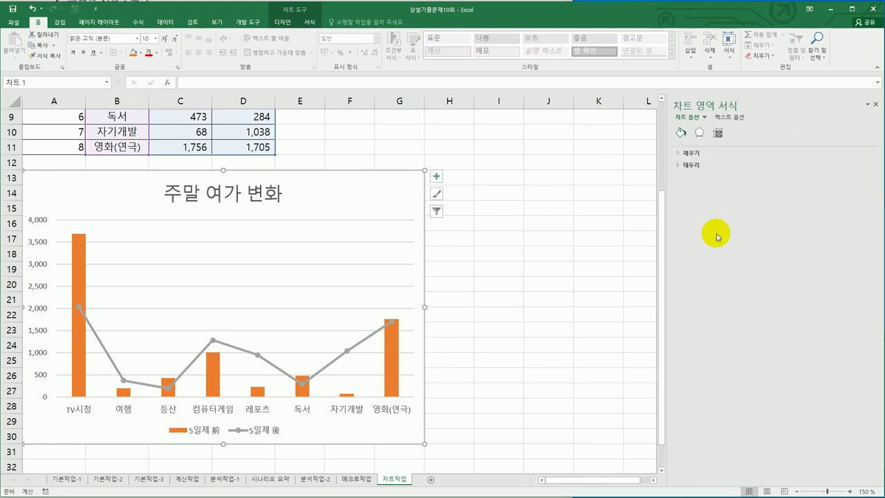
left_click(699, 165)
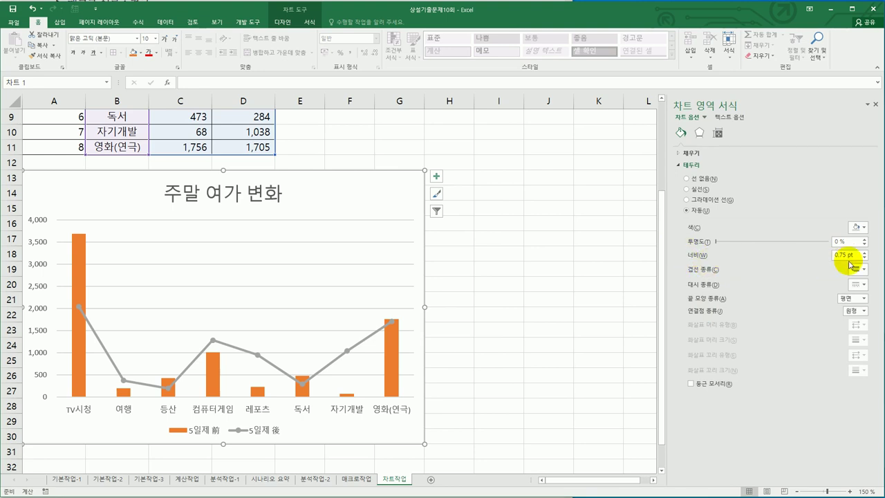
left_click_drag(855, 254, 822, 257)
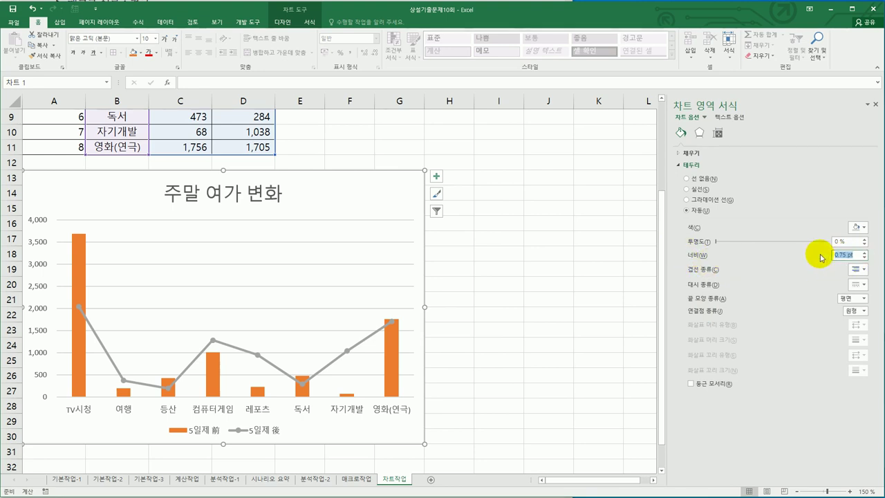
type("3")
key("Return")
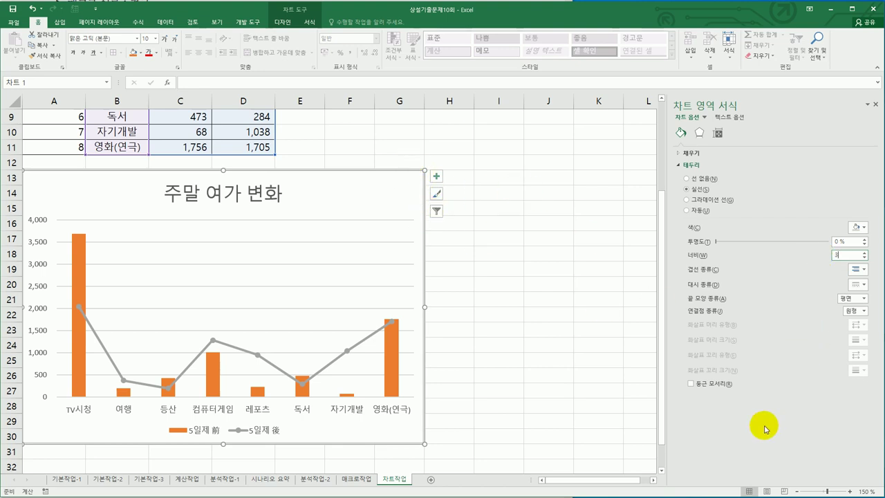
left_click(715, 388)
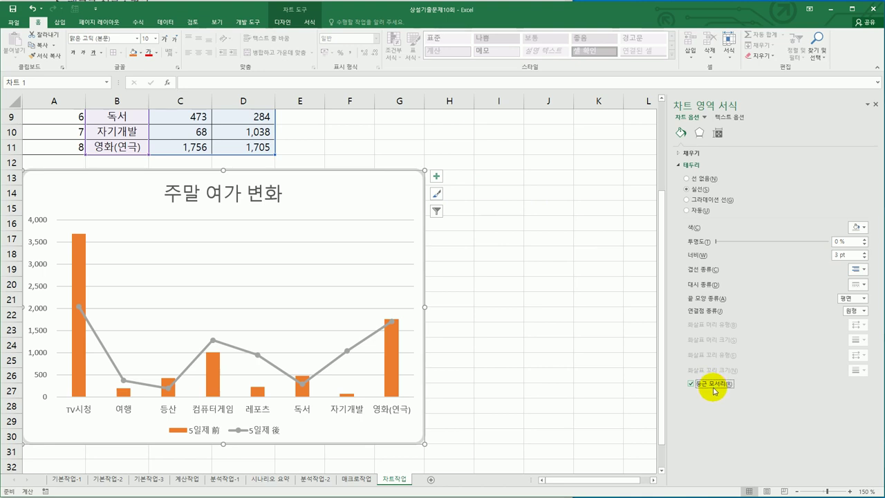
left_click(610, 374)
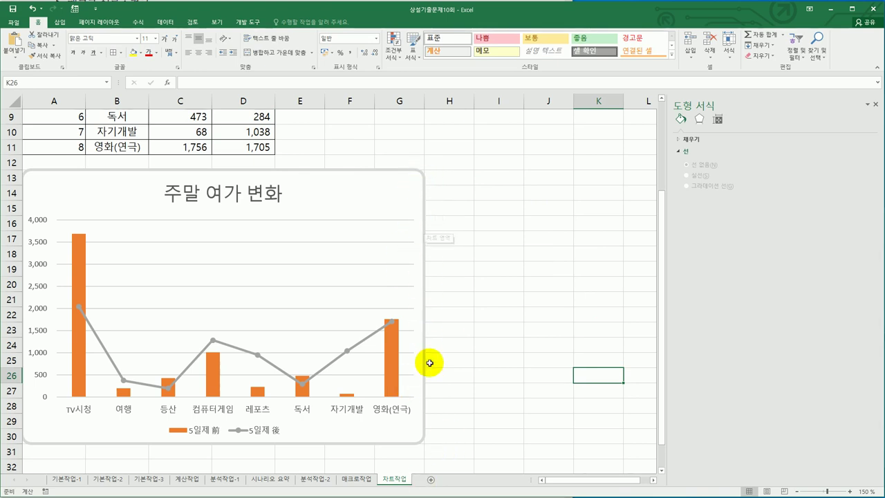
Compare the finished chart with the exam's instructions and sample figure
left_click(514, 409)
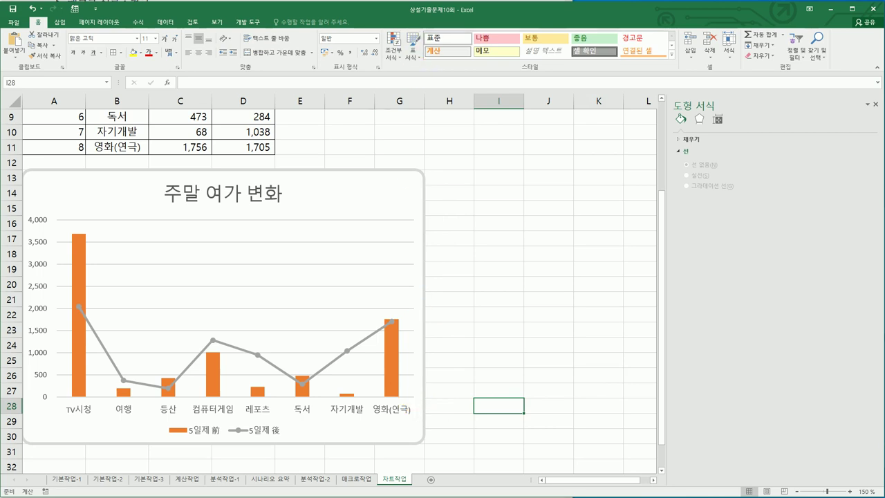
key("alt+Tab")
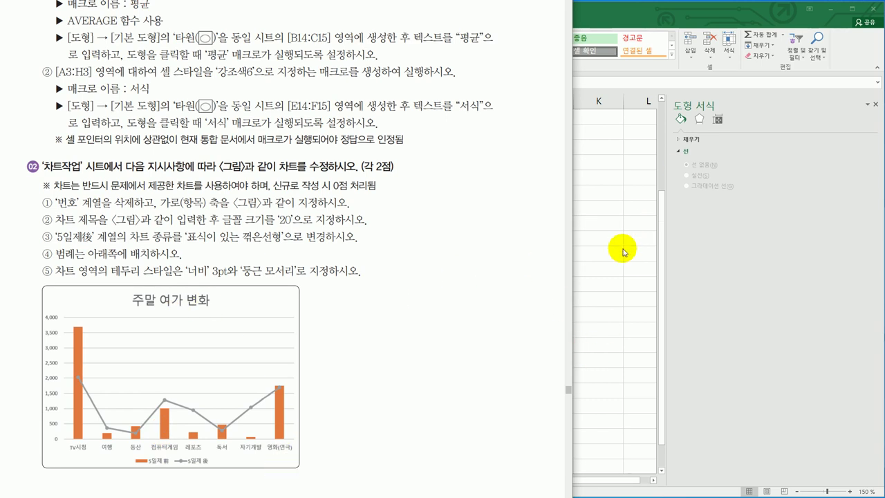
key("alt+Tab")
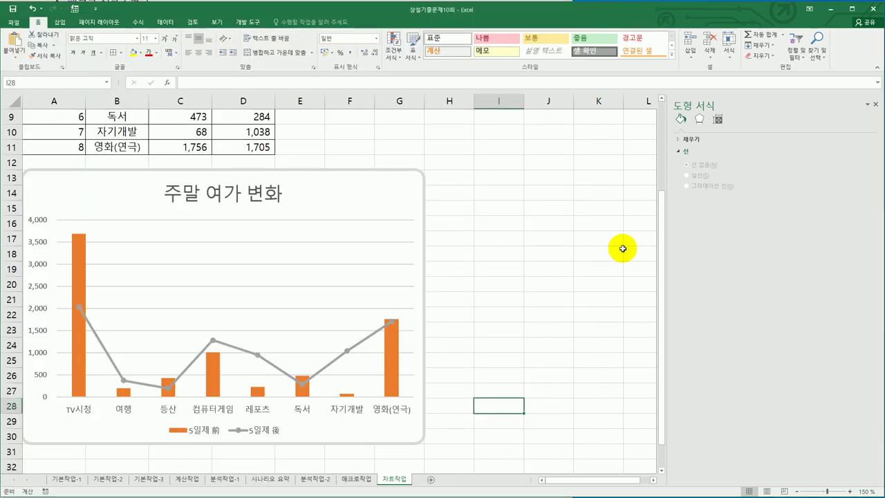